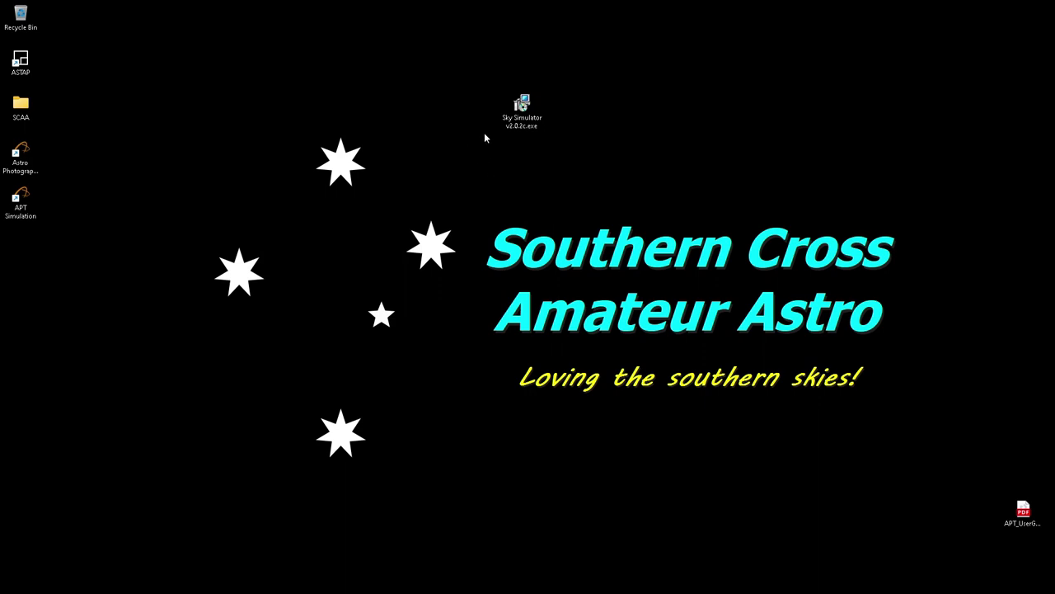
- Install Sky Simulator v2.0.2c to the default folder with a desktop shortcut, skip the readme files, and launch it
double_click(526, 110)
left_click(472, 384)
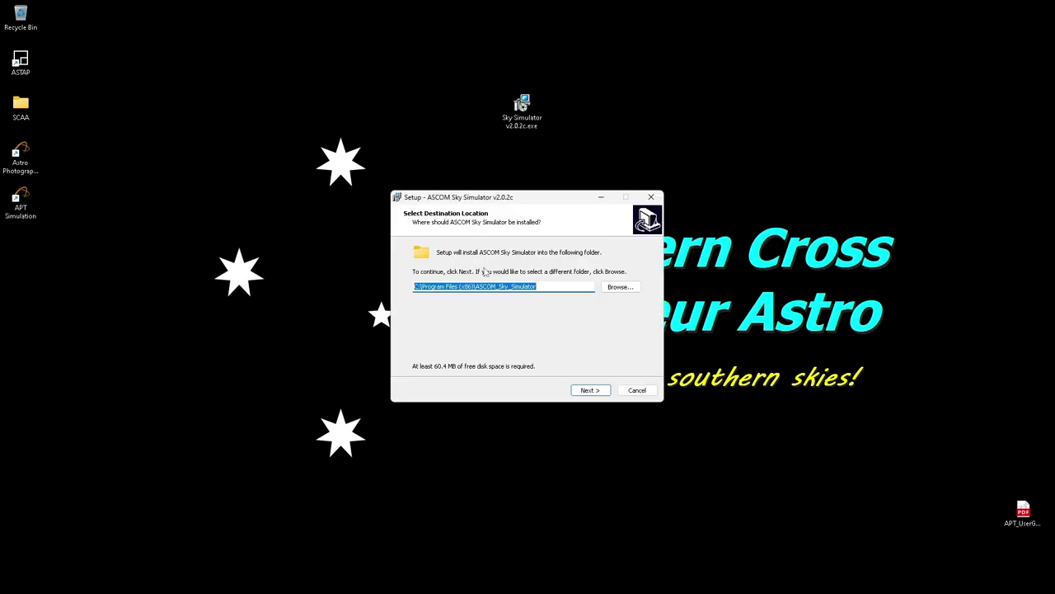
left_click(587, 390)
left_click(587, 391)
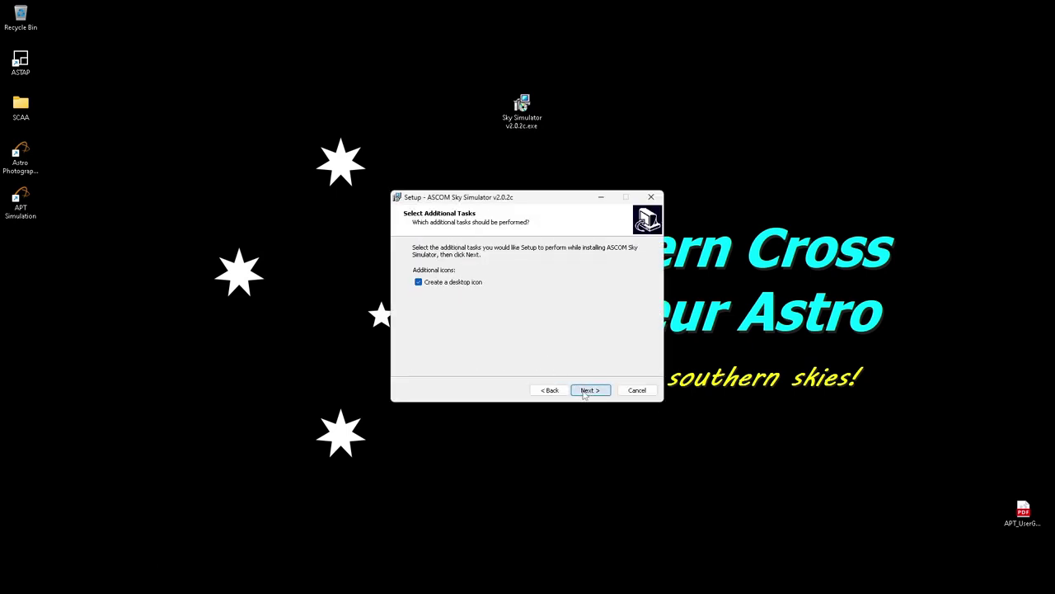
left_click(586, 396)
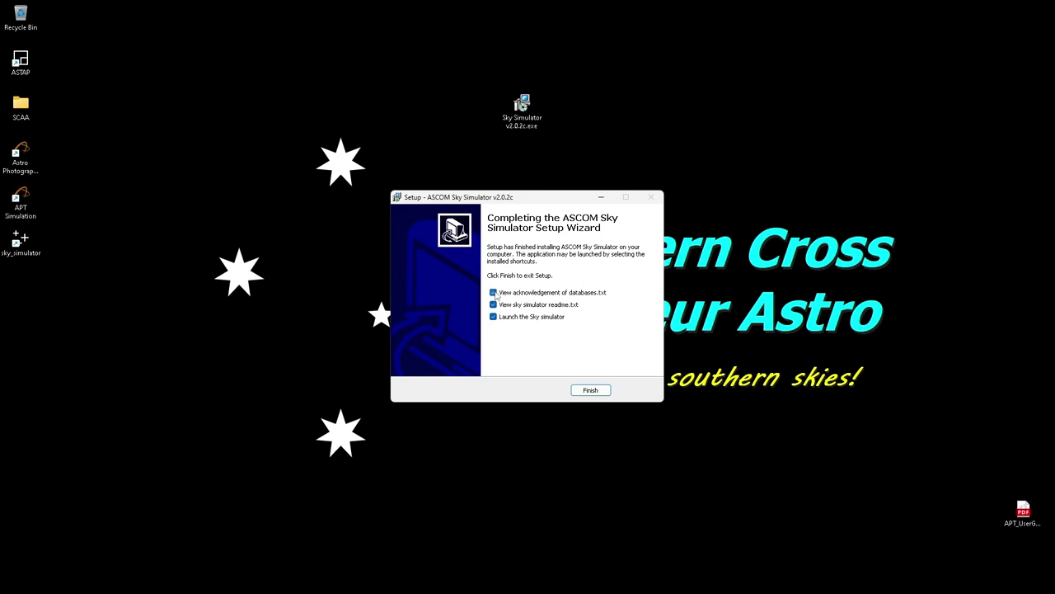
left_click(494, 293)
left_click(495, 305)
left_click(591, 393)
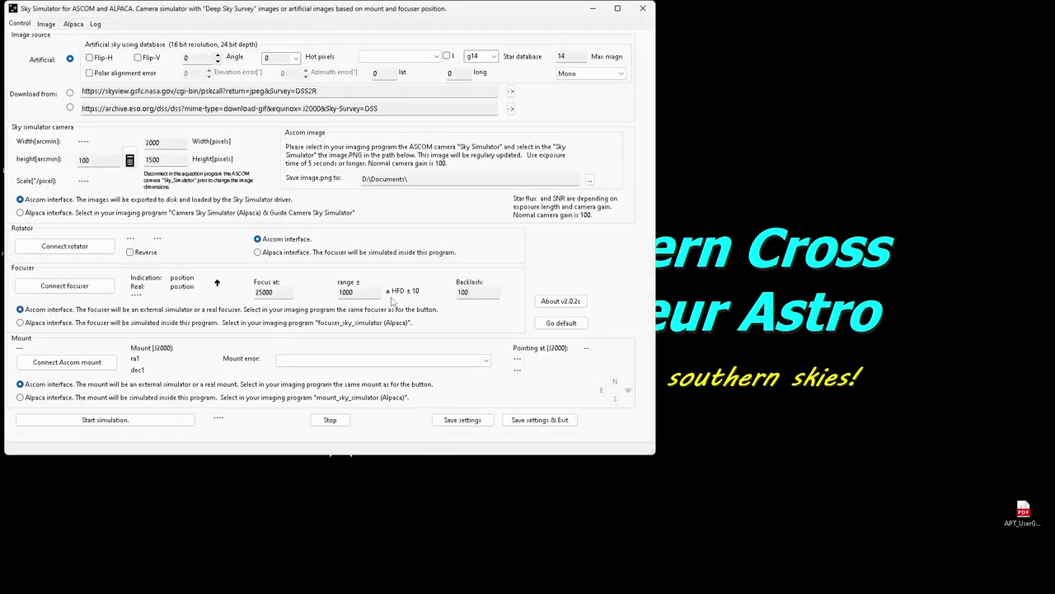
- Change the simulated camera's Width[pixels] from 2000 to 4144
left_click_drag(262, 10, 433, 89)
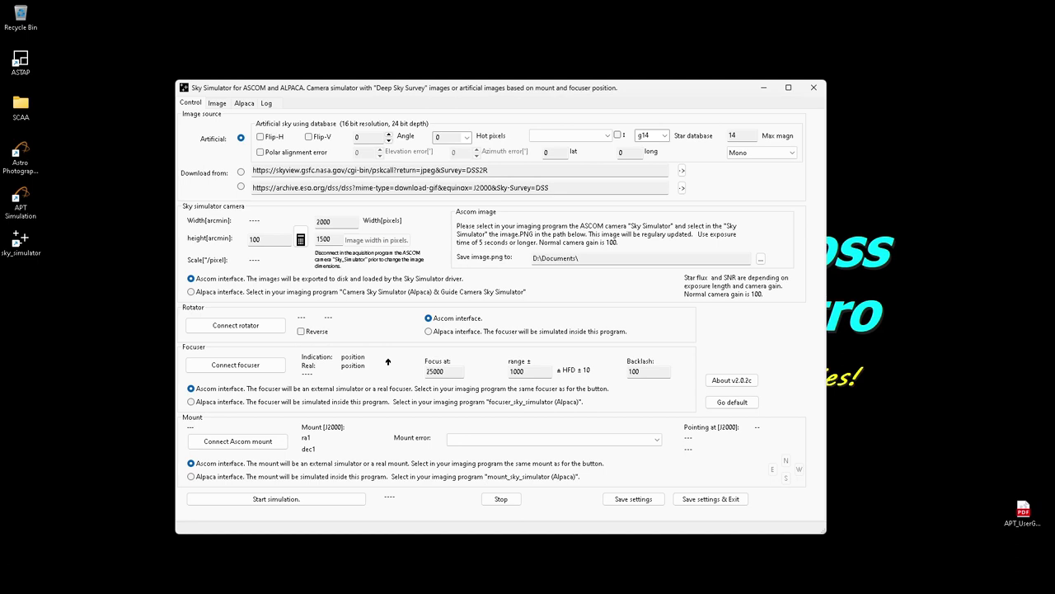
double_click(323, 221)
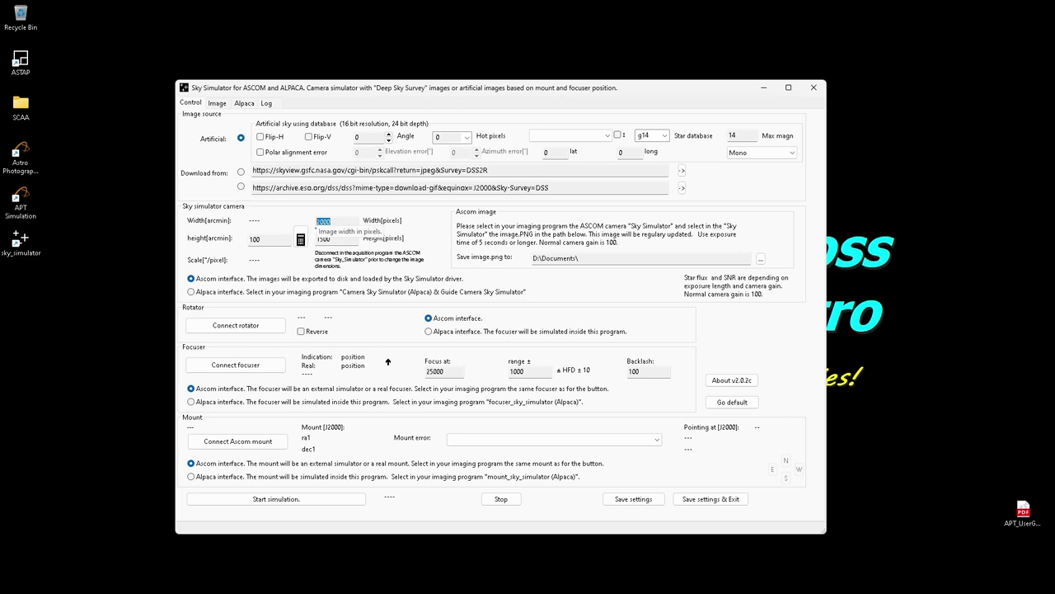
type("4144")
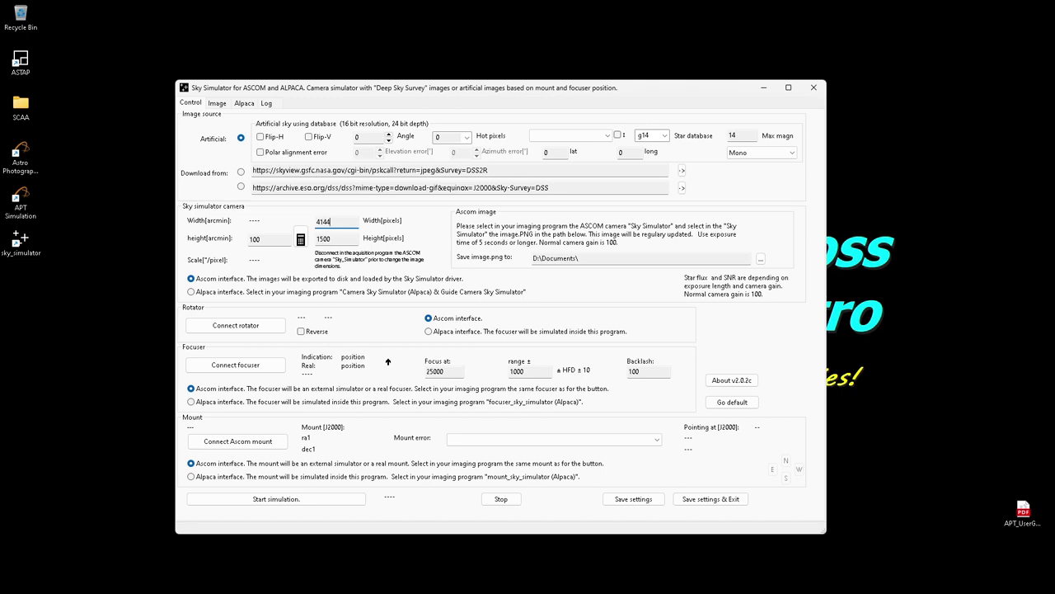
- Calculate the height field from 560 mm focal length, 4.63 µm pixels and 2822-pixel height
left_click(300, 239)
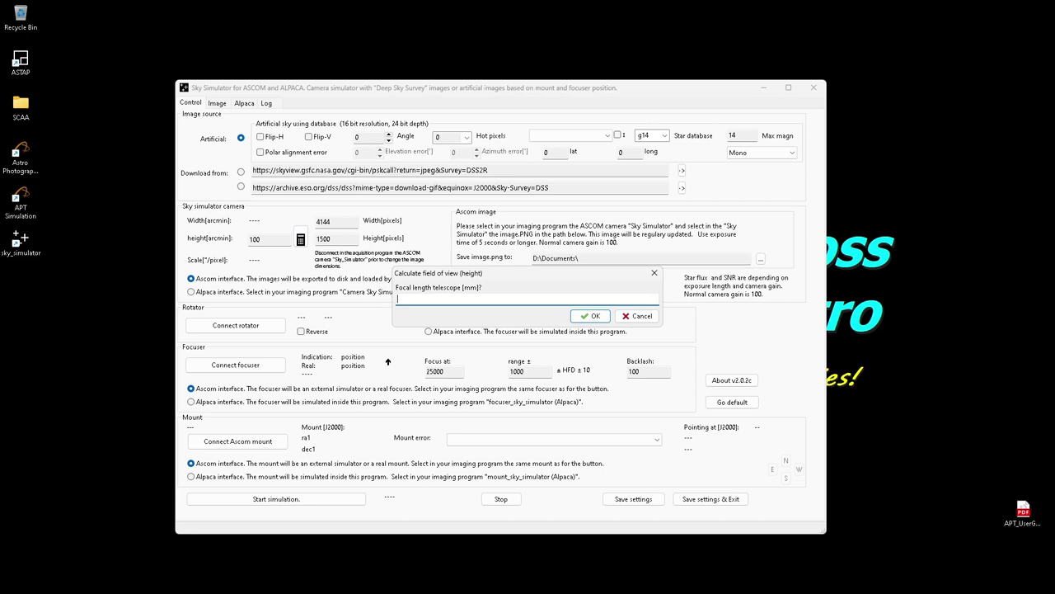
type("560")
left_click(592, 318)
type("4.63")
left_click(569, 319)
type("2822")
left_click(598, 320)
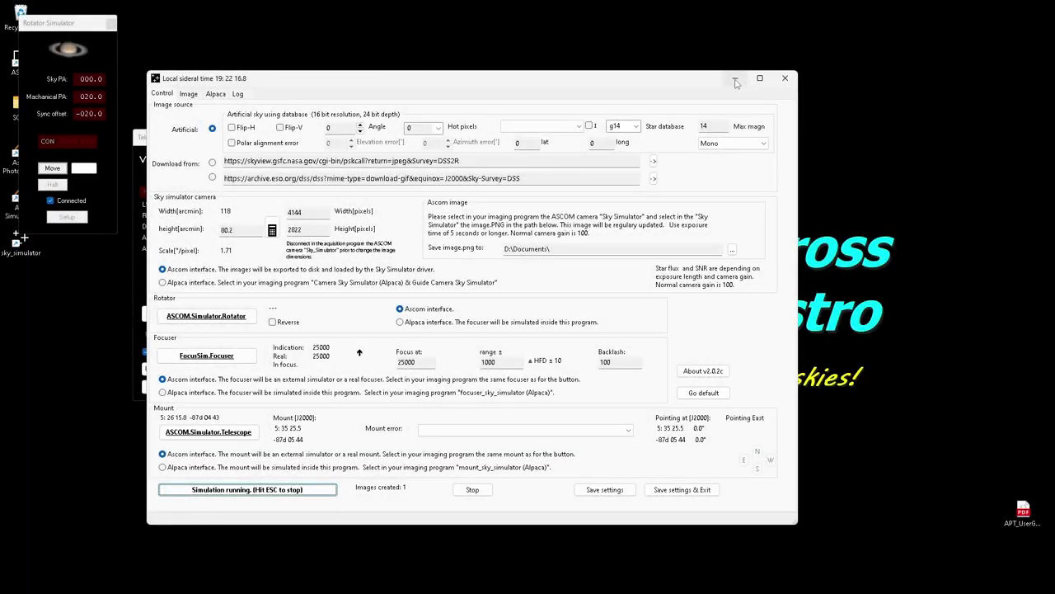
- Minimize the Sky Simulator main window, leaving the rotator and telescope simulators visible
left_click(736, 80)
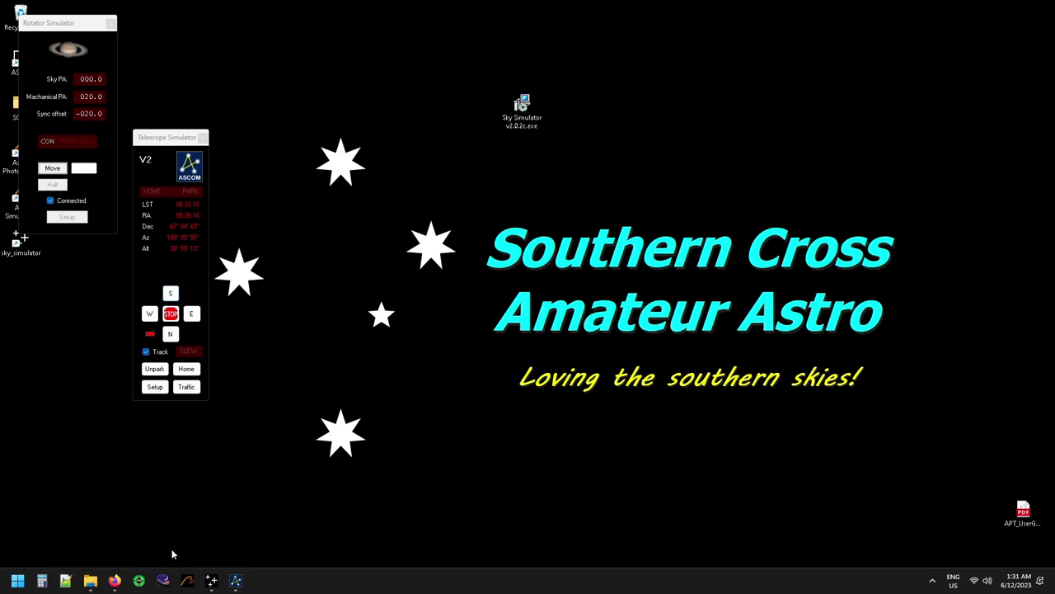
- In PHD2, start a new wizard profile with Simulator as the guide camera
left_click(139, 581)
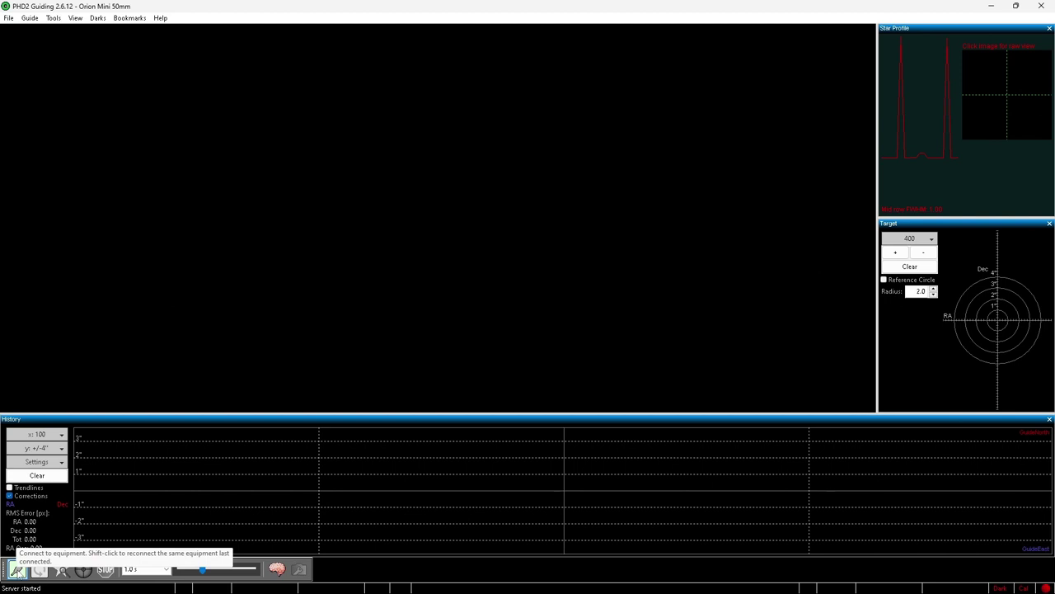
left_click(17, 571)
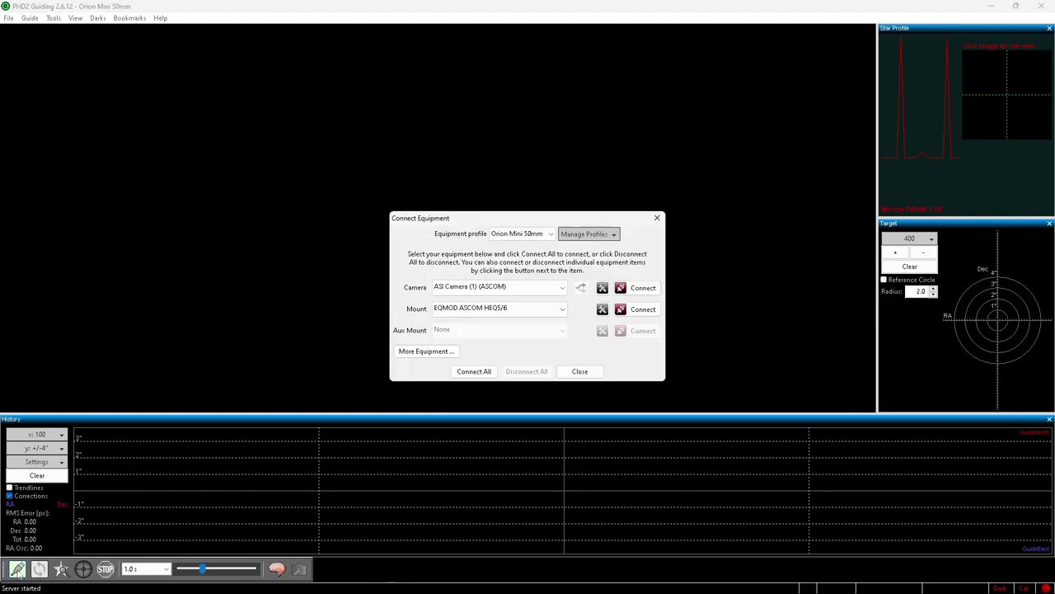
left_click(585, 235)
left_click(590, 250)
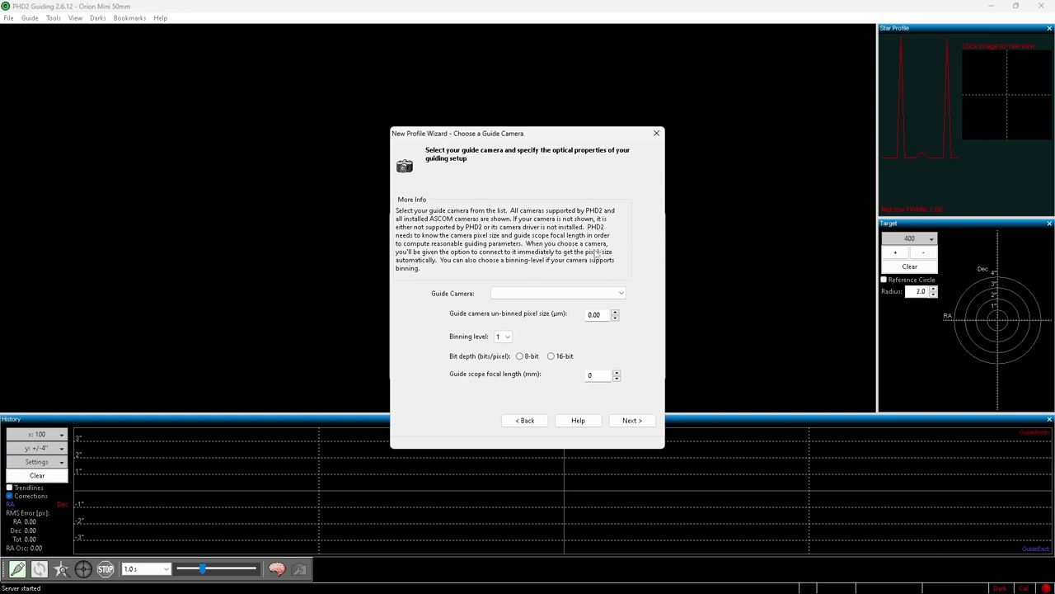
left_click(495, 293)
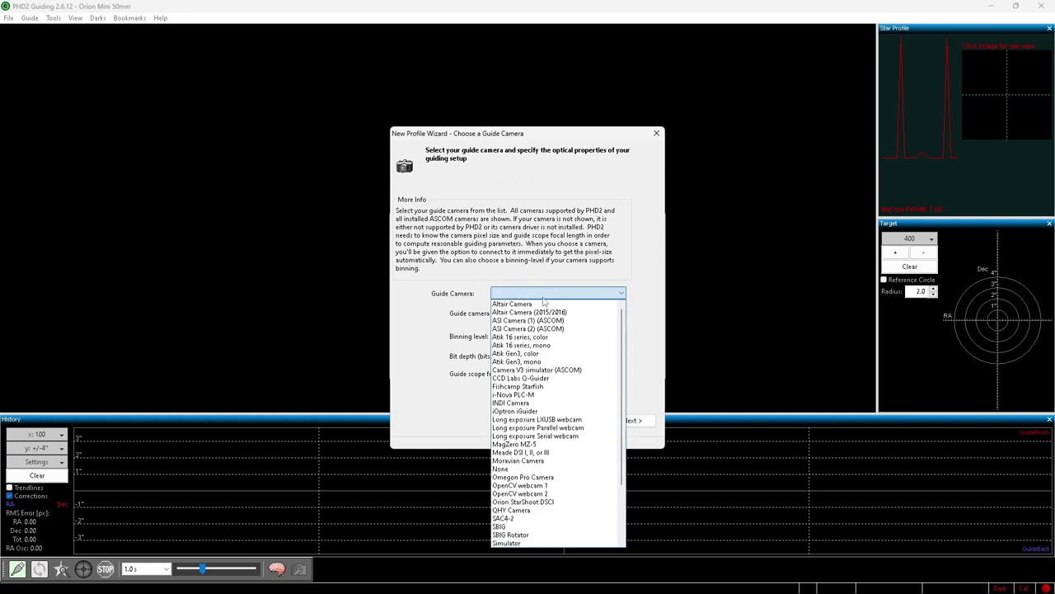
left_click(522, 544)
left_click(537, 255)
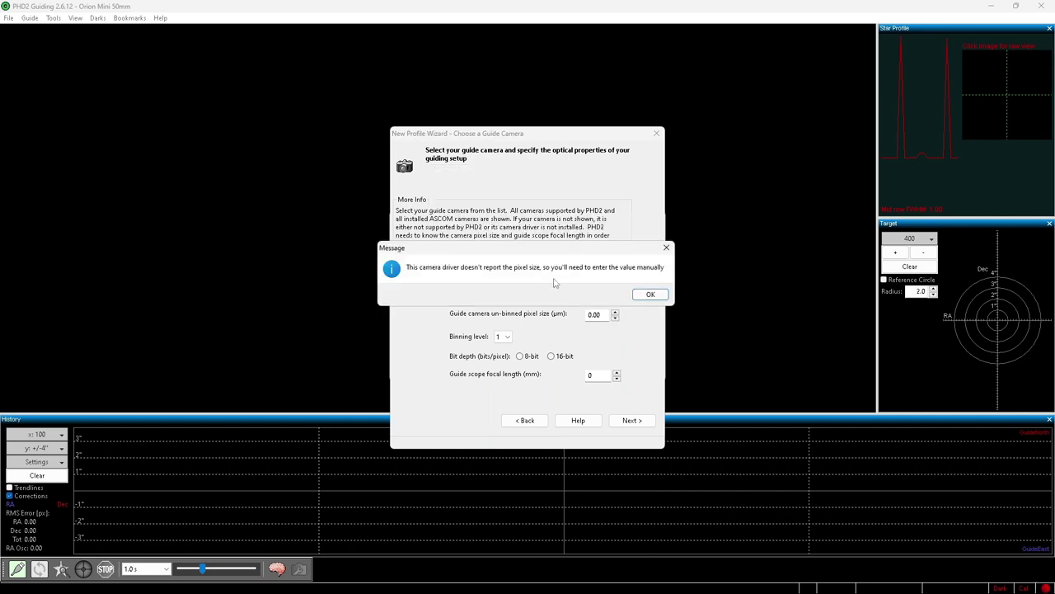
left_click(649, 295)
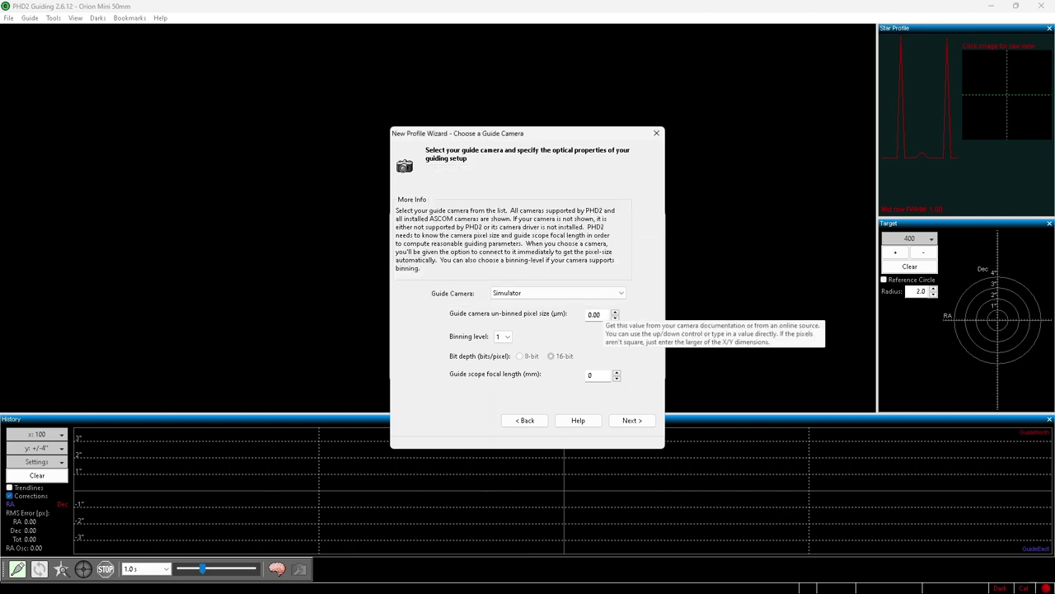
- Enter guide camera pixel size 3.75 µm and guide scope focal length 162 mm
double_click(594, 315)
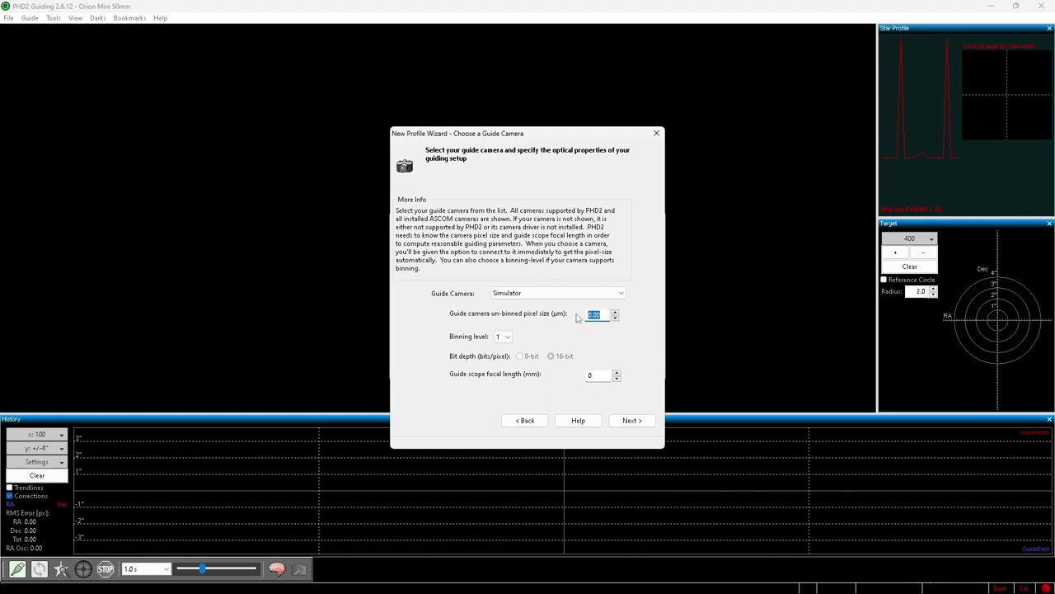
type("3.75")
double_click(599, 375)
type("162")
left_click(632, 421)
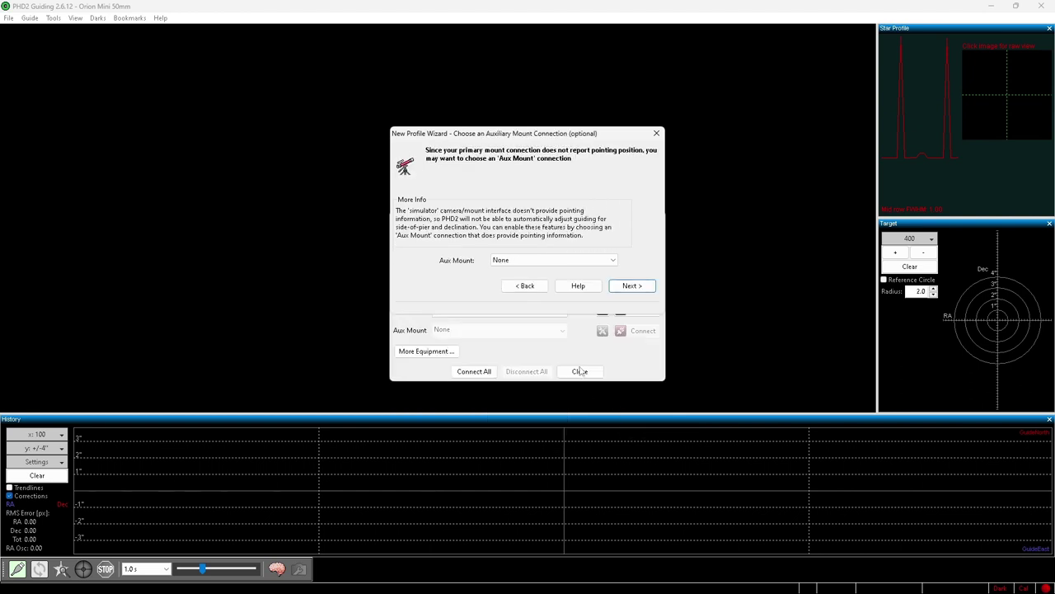
- Choose Telescope Simulator for .NET (ASCOM) as the auxiliary mount
left_click(613, 262)
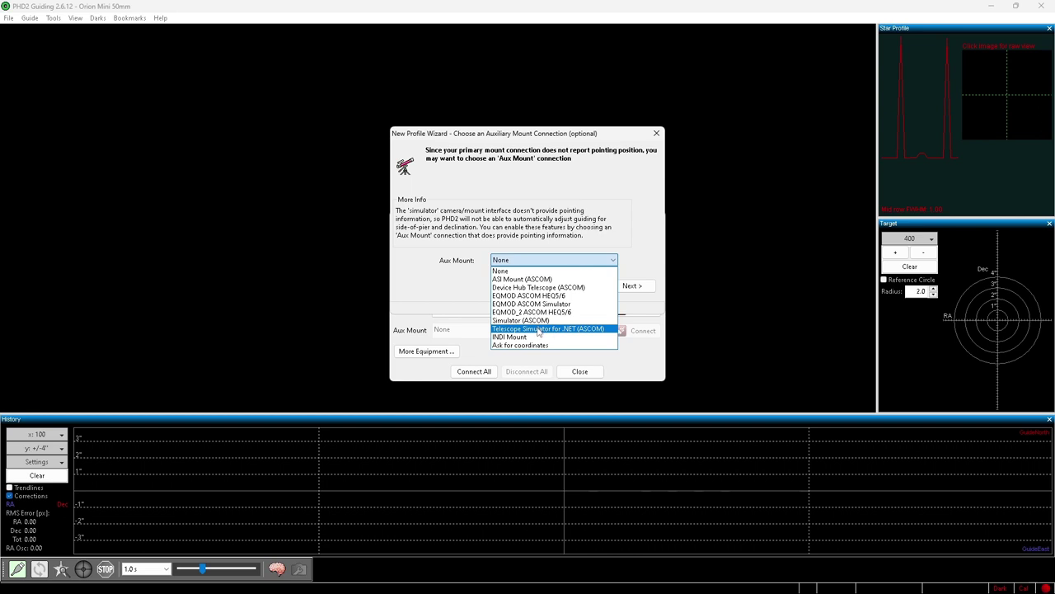
left_click(586, 330)
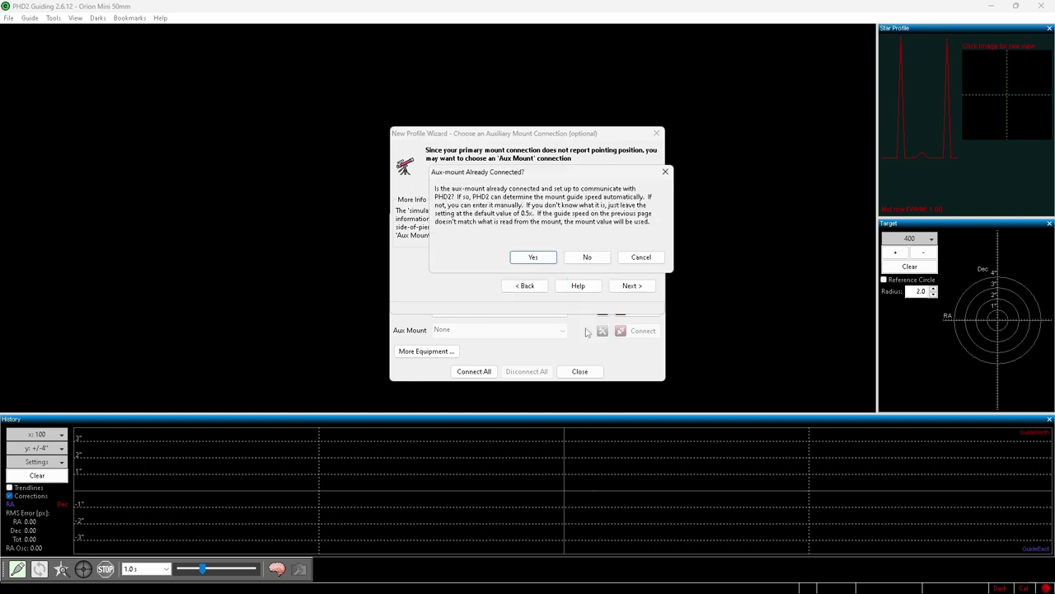
left_click(538, 260)
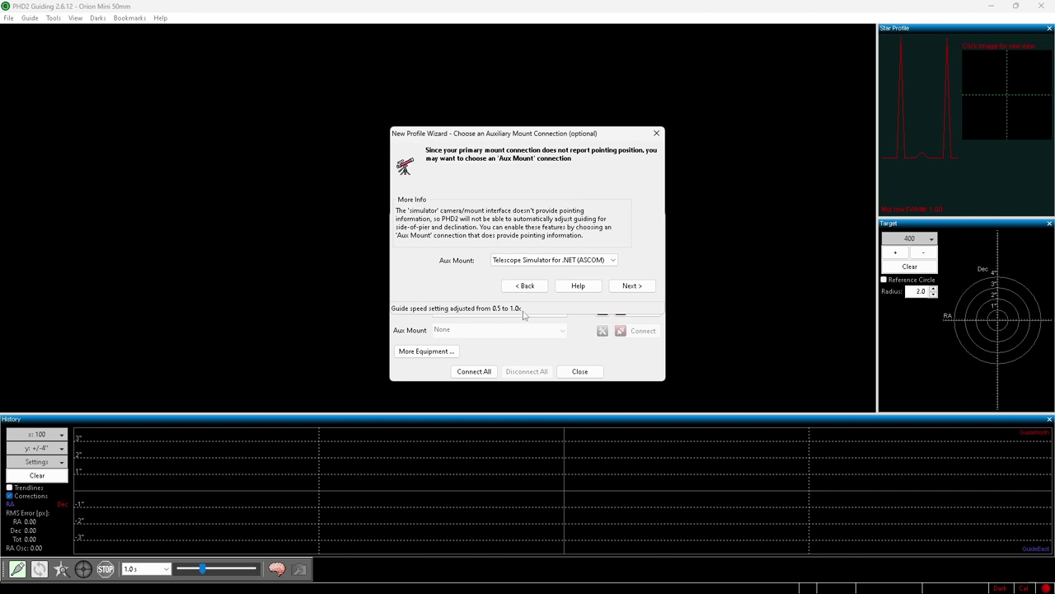
left_click(625, 288)
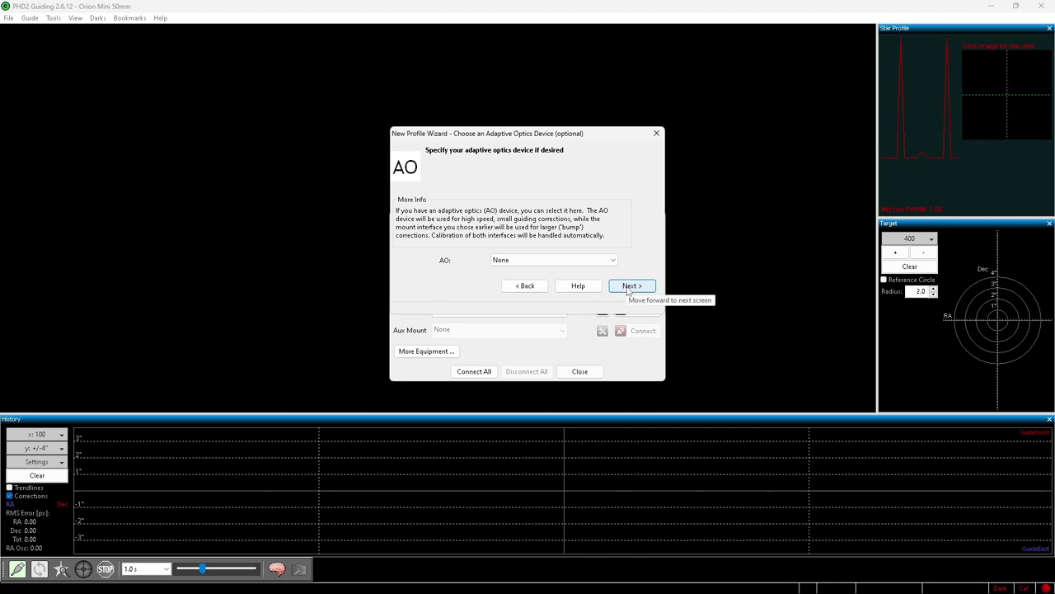
- Skip adaptive optics and rotator, enable auto restore calibration, and save the Sim Mode profile
left_click(626, 289)
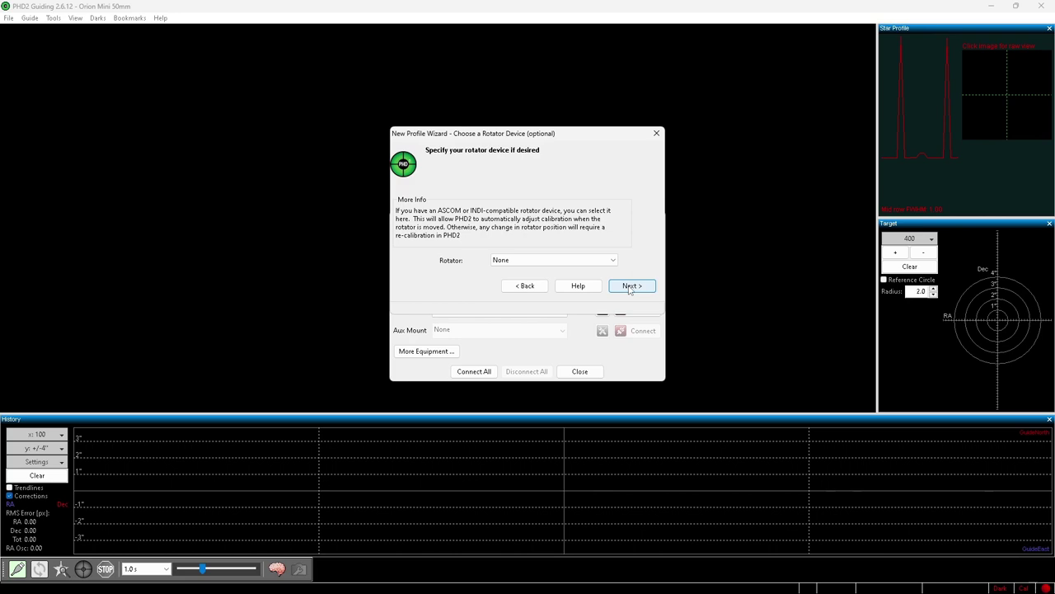
left_click(631, 286)
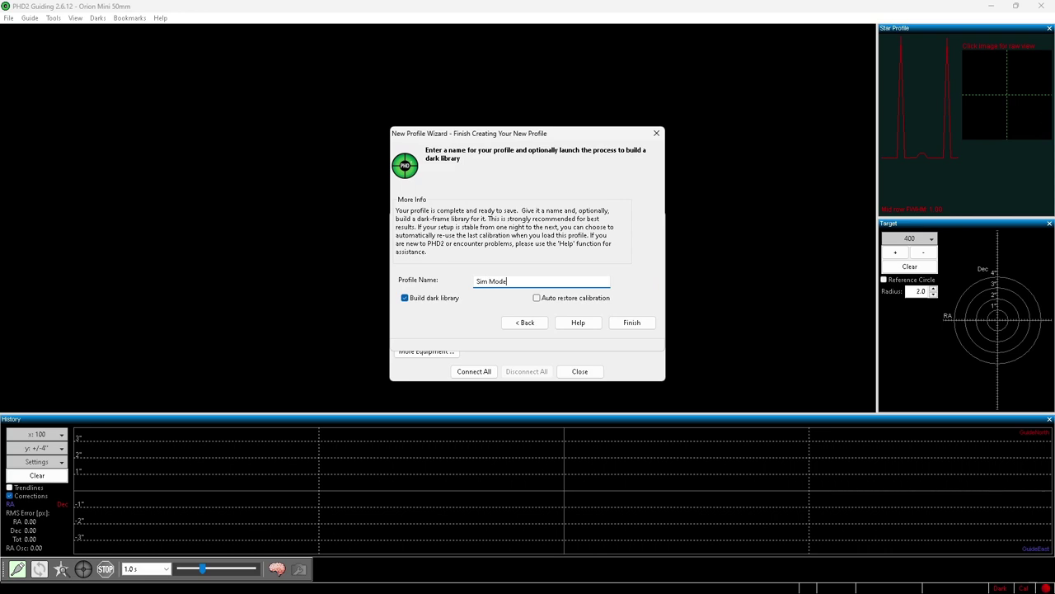
left_click(537, 298)
left_click(632, 323)
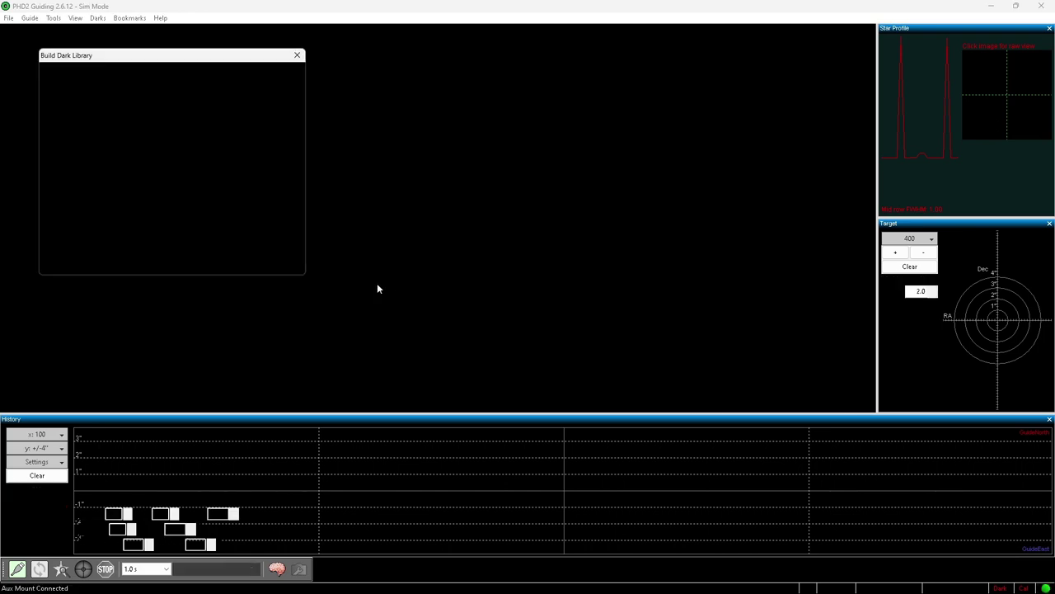
- Build the dark library with a 2.0 s maximum exposure and acknowledge its completion
left_click(280, 94)
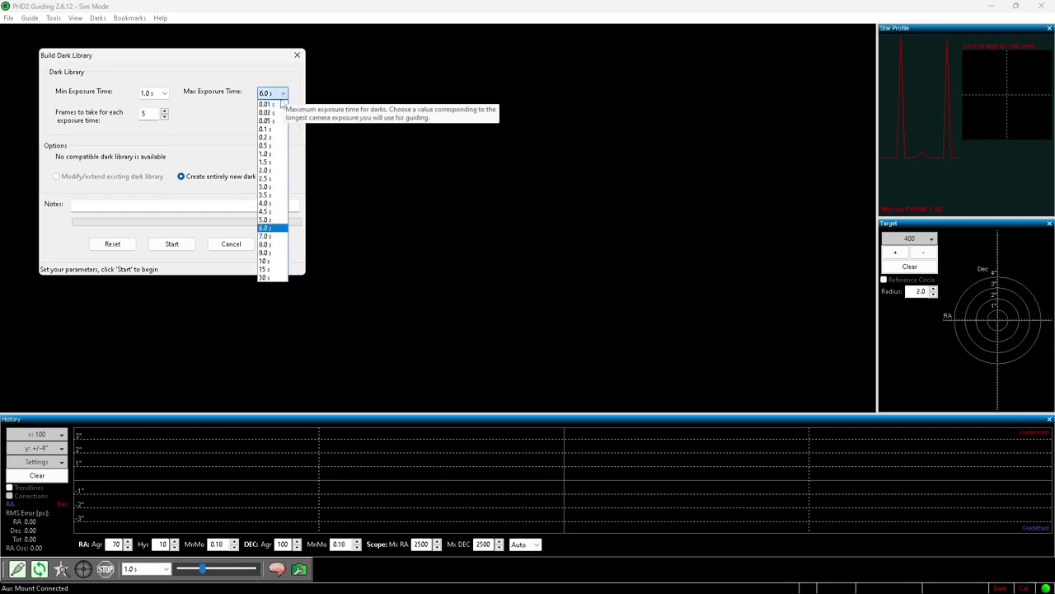
left_click(266, 170)
left_click(173, 246)
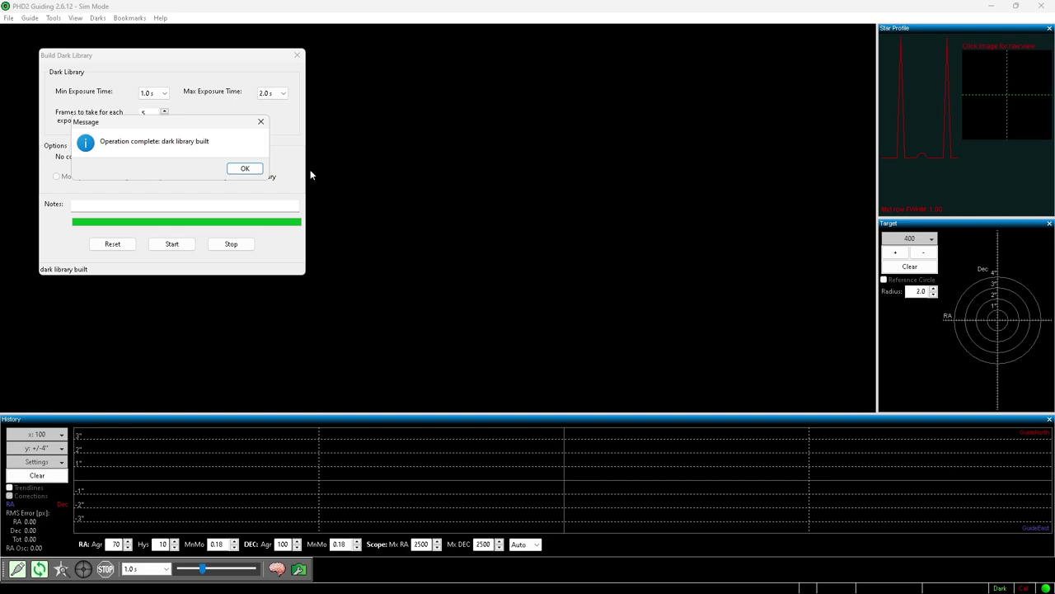
left_click(245, 169)
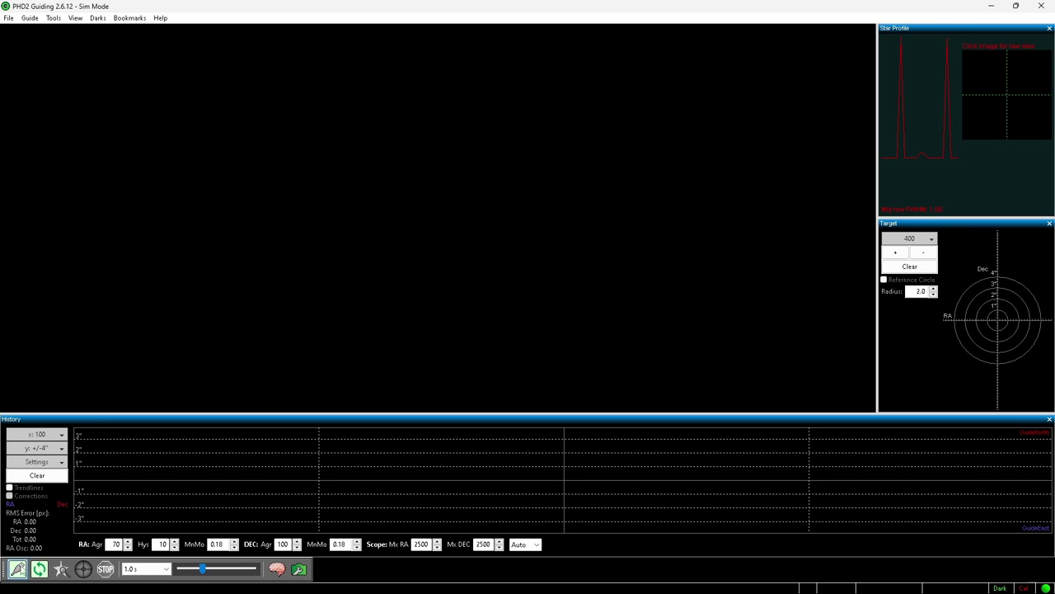
left_click(18, 569)
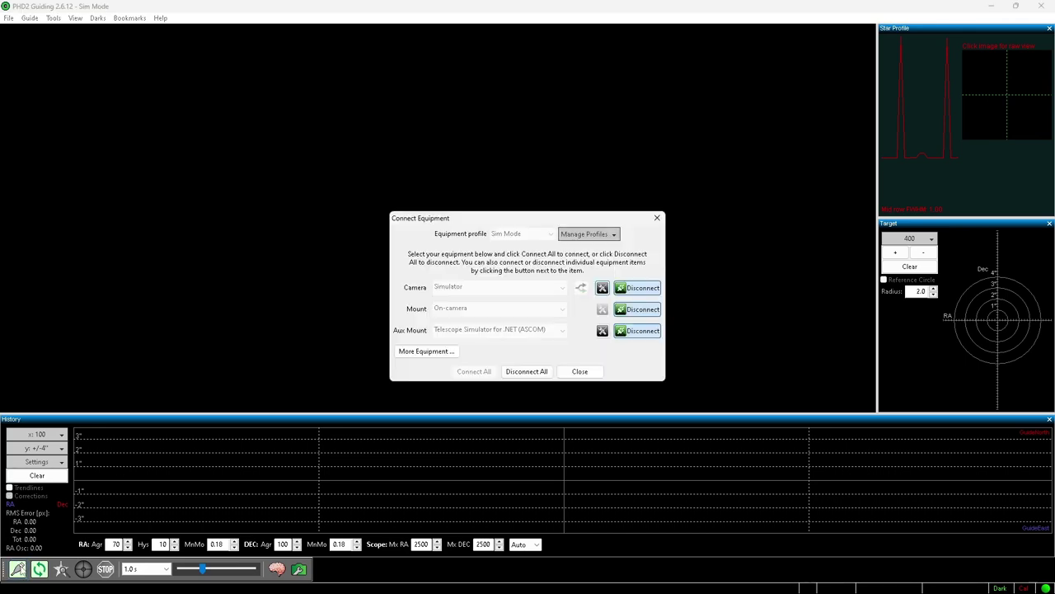
left_click(577, 373)
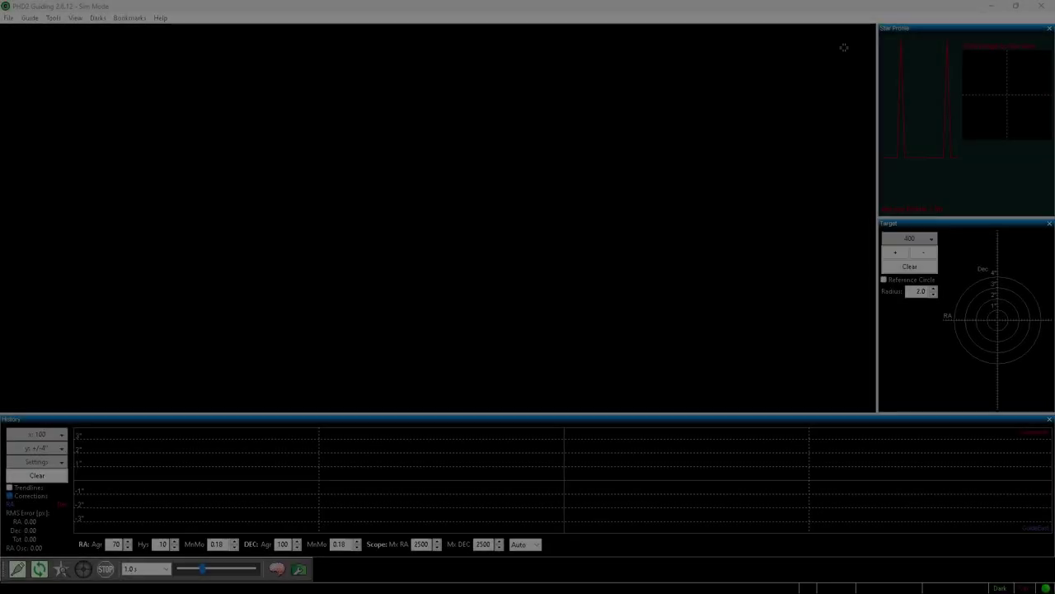
- Minimize PHD2, launch APT Simulation from the desktop, and permanently dismiss the new-version notice
left_click(991, 8)
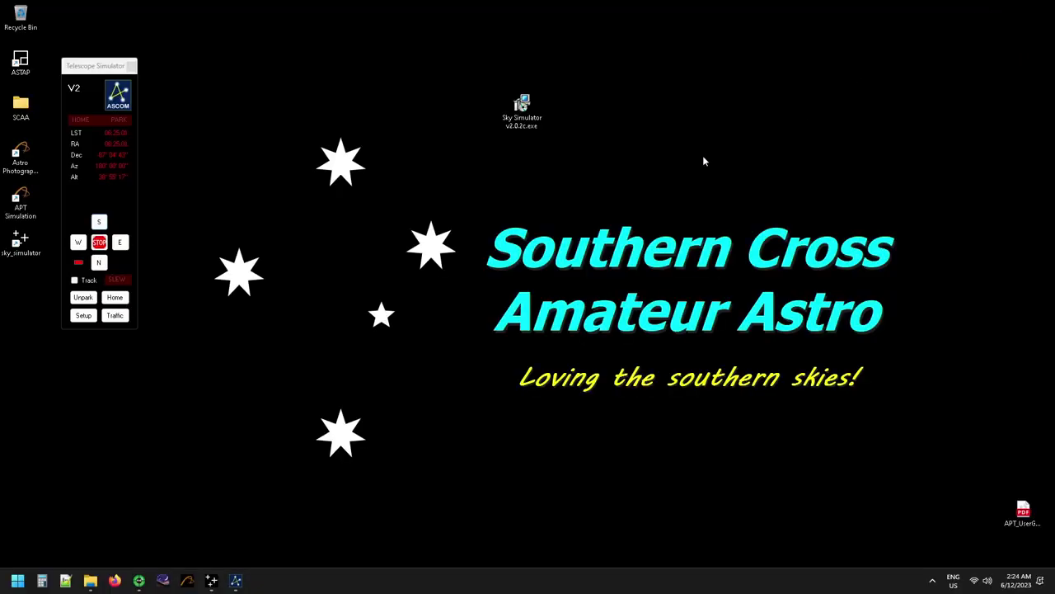
double_click(27, 211)
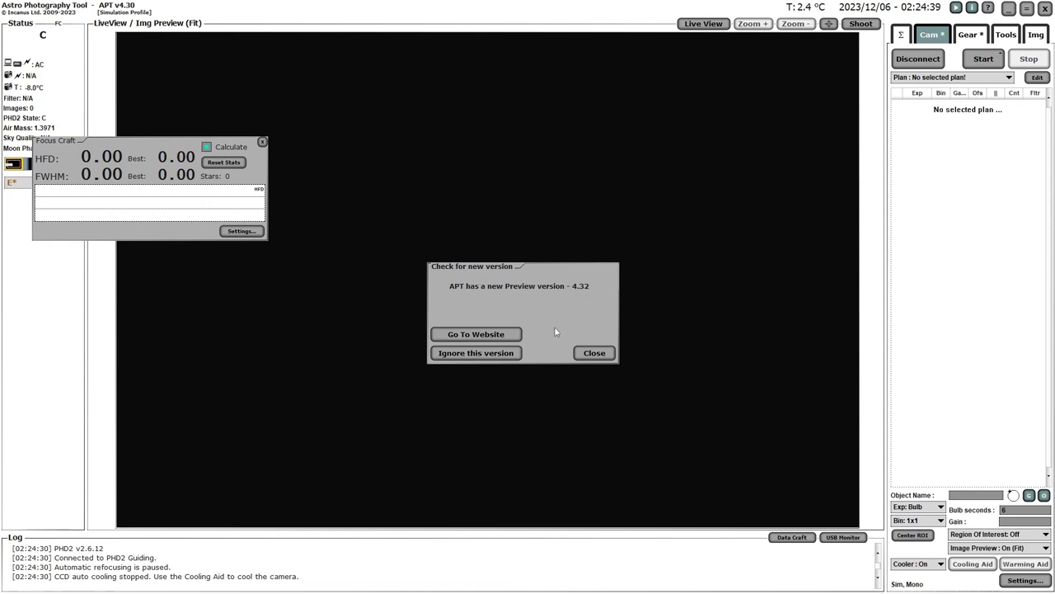
left_click(493, 358)
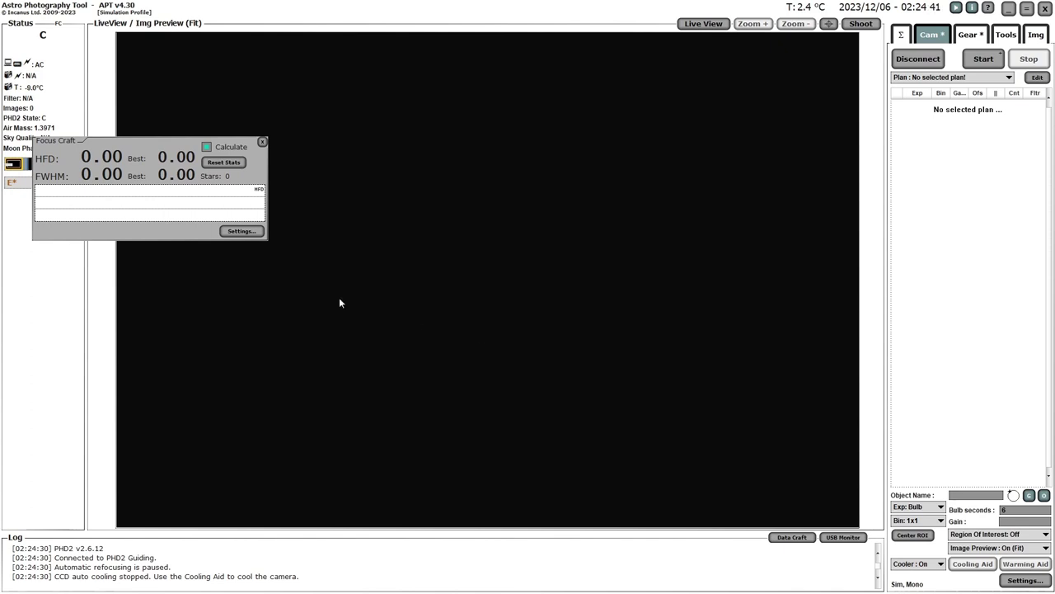
- Close Focus Craft and set the APT skin colour to Grey
left_click(262, 143)
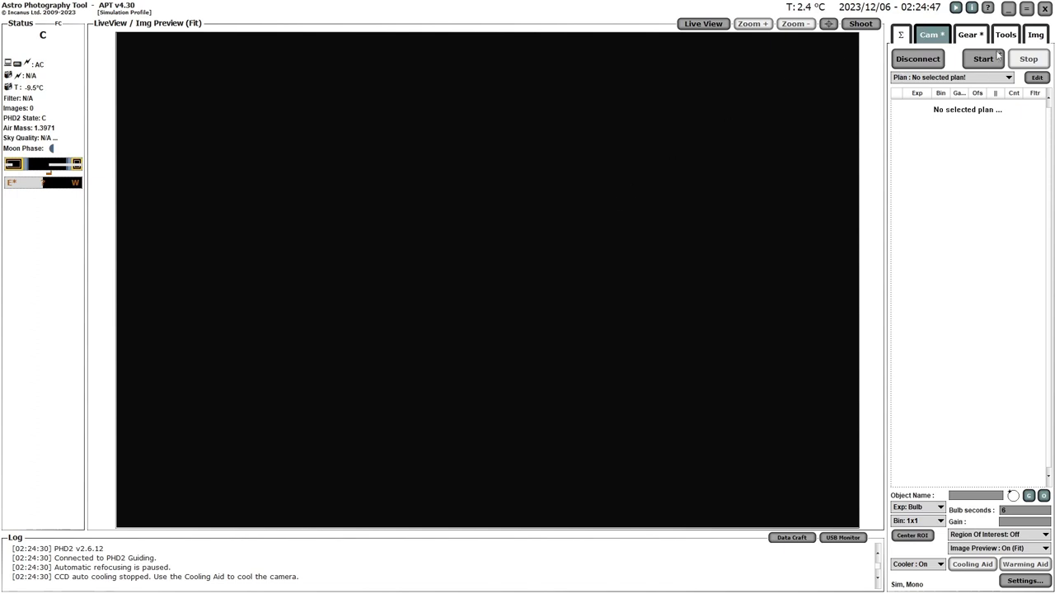
left_click(1006, 36)
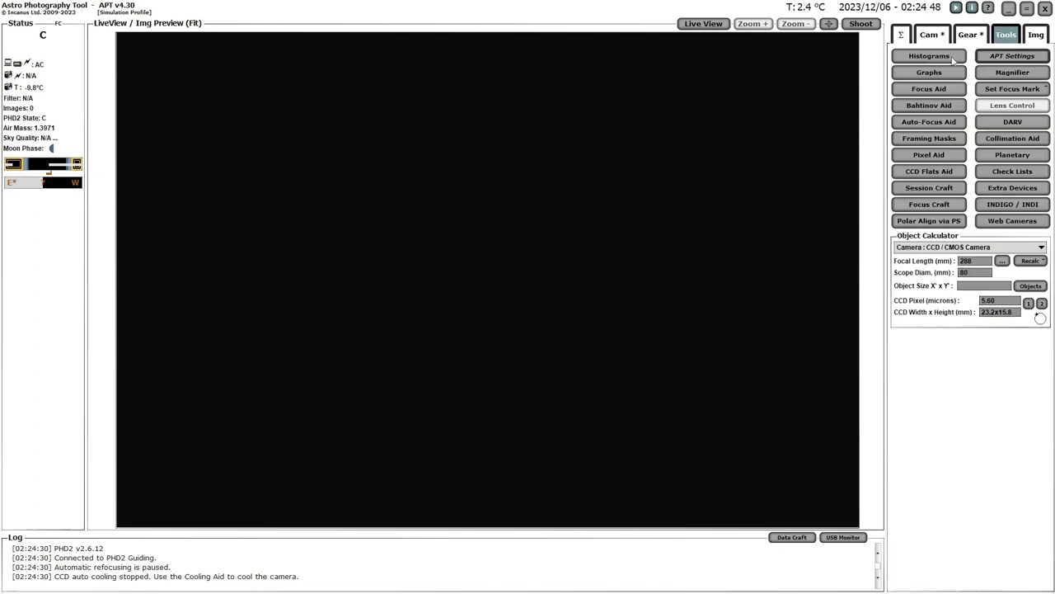
left_click(1003, 56)
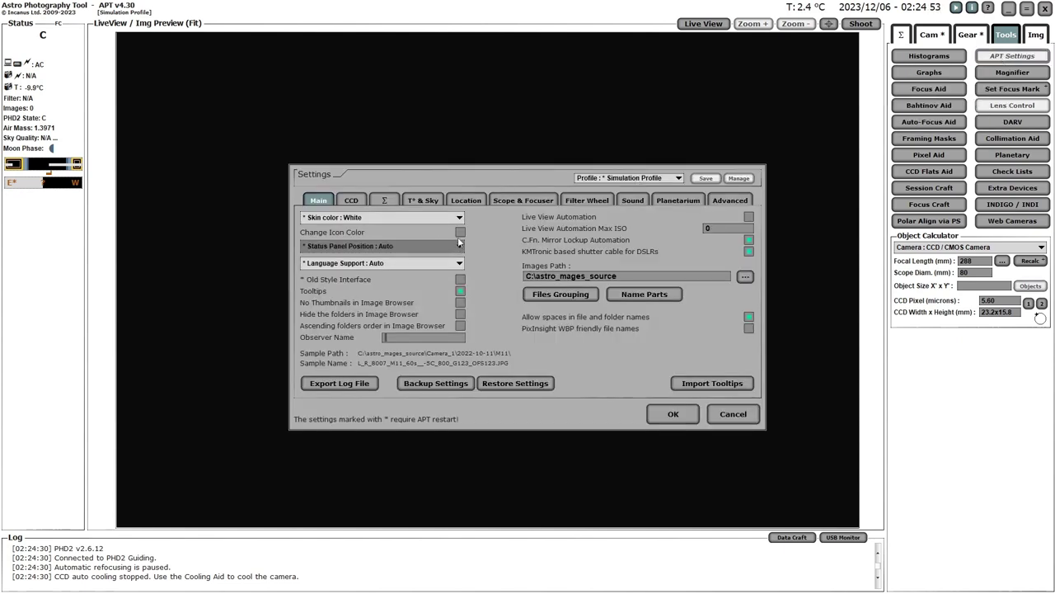
left_click(381, 218)
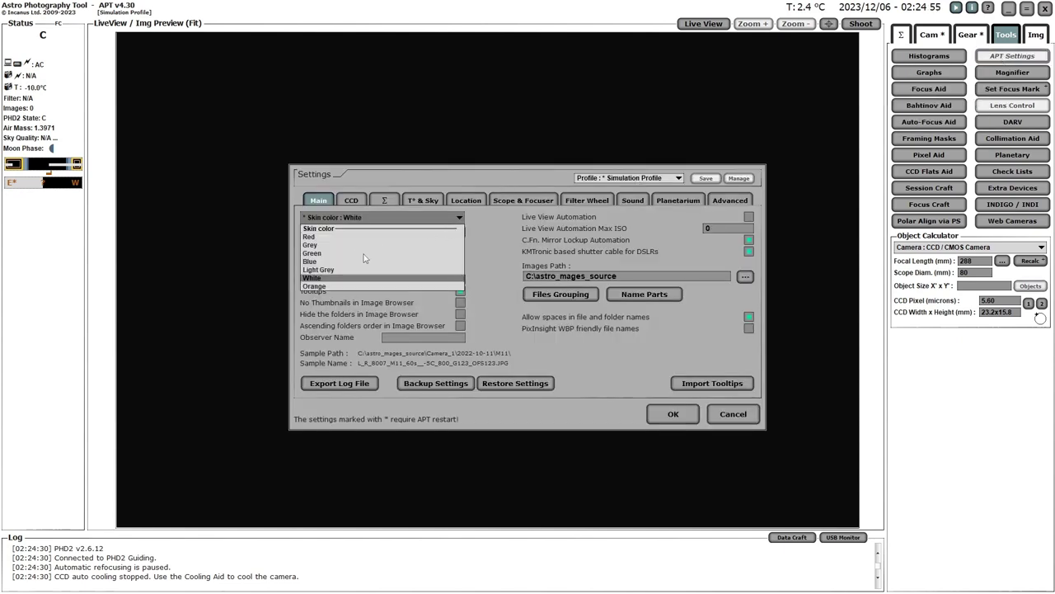
left_click(317, 245)
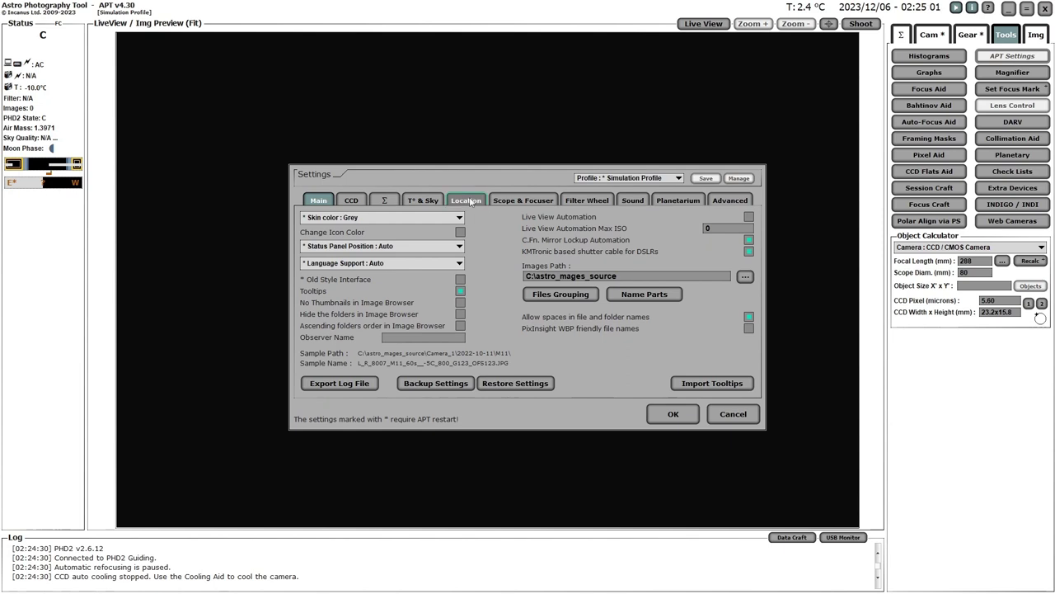
- Set the location hemisphere to Southern and name the site 'Not Home'
left_click(469, 201)
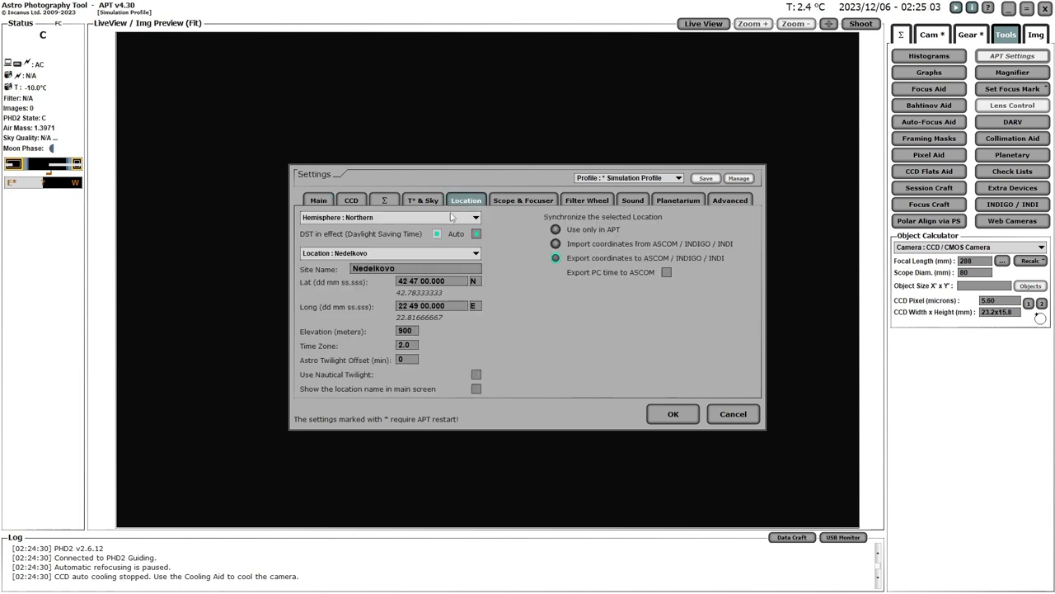
left_click(417, 218)
left_click(375, 245)
left_click(475, 256)
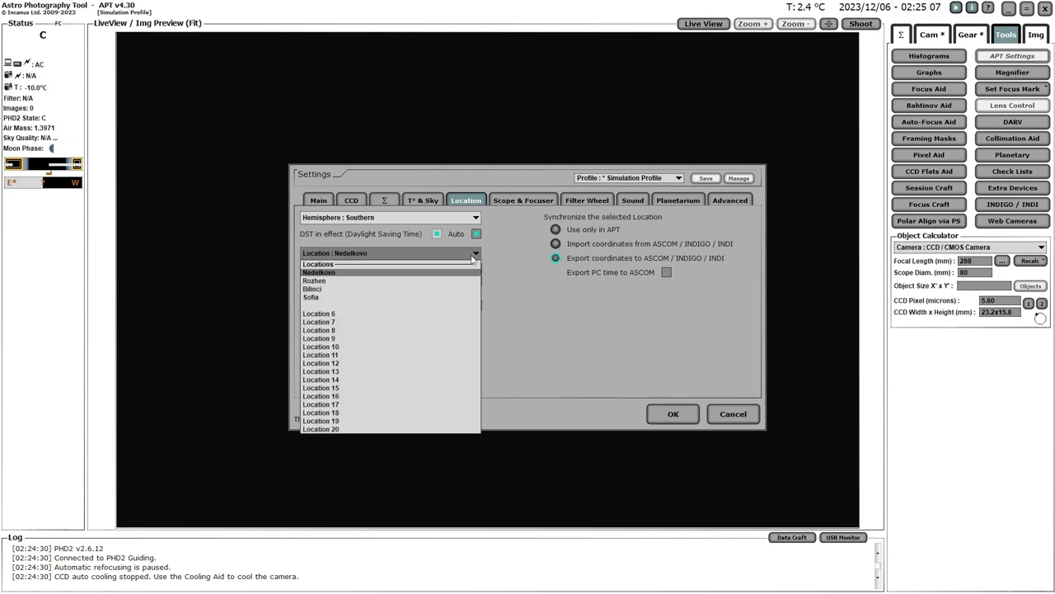
left_click(427, 276)
double_click(377, 271)
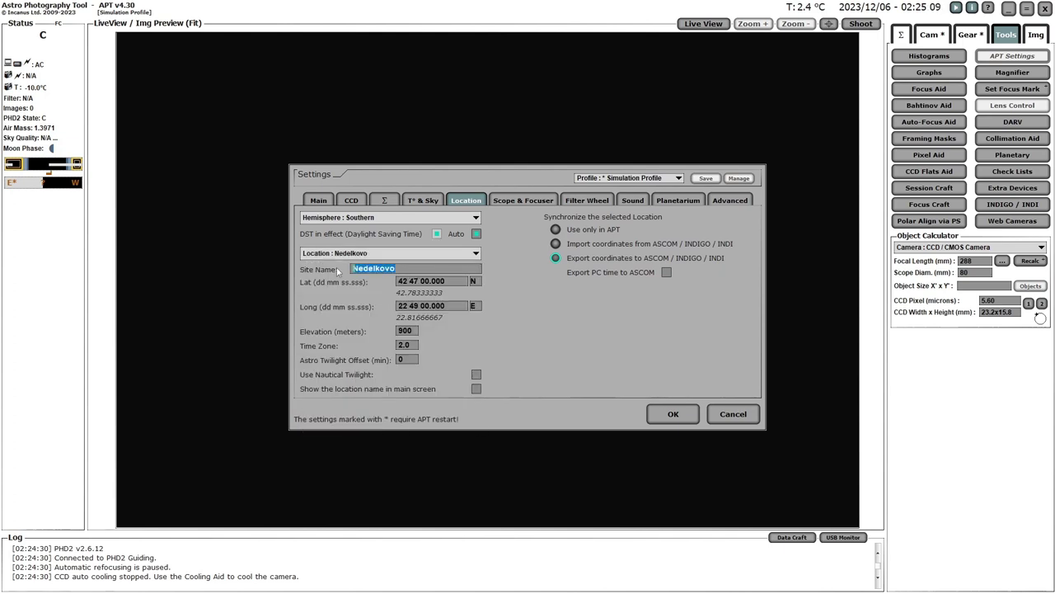
type("Not Home")
- Enter latitude 36°S, longitude 150°E, 25 m elevation, time zone 10 and 20-minute twilight offset
left_click_drag(458, 283, 356, 285)
type("-36")
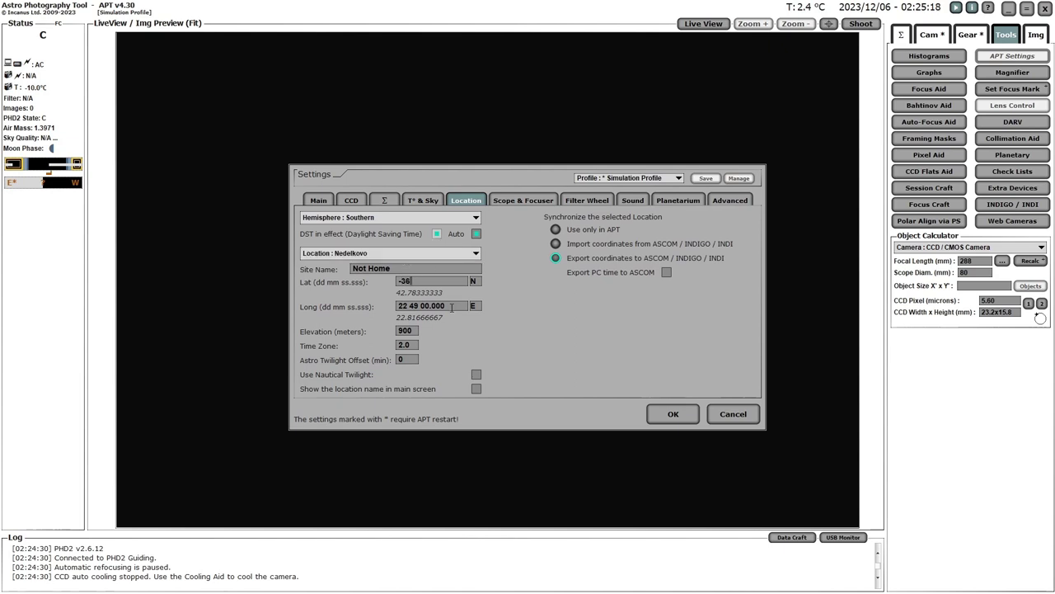
key("Tab")
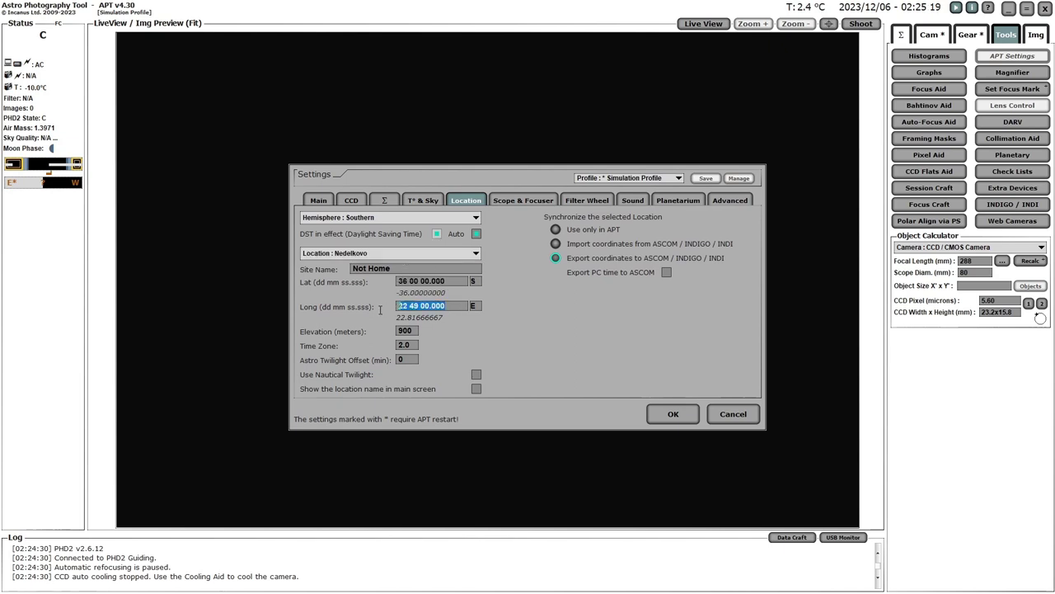
type("150")
key("Tab")
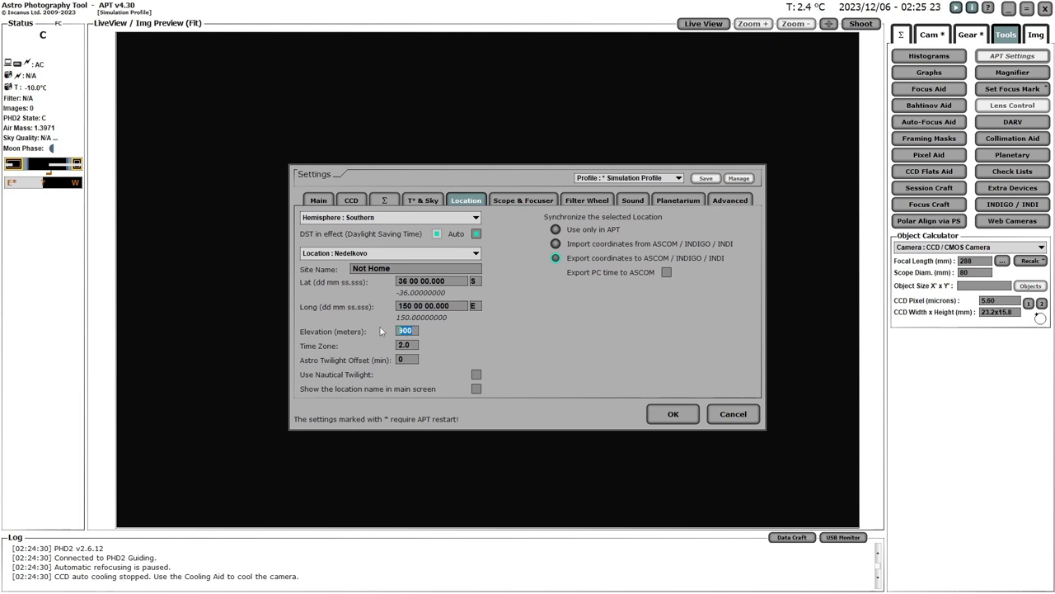
type("25")
left_click_drag(404, 345, 394, 344)
type("10.")
key("Tab")
type("20")
left_click(477, 388)
- Tick Auto Connect Wheel, select Stellarium as the planetarium, and confirm the settings with OK
left_click(523, 201)
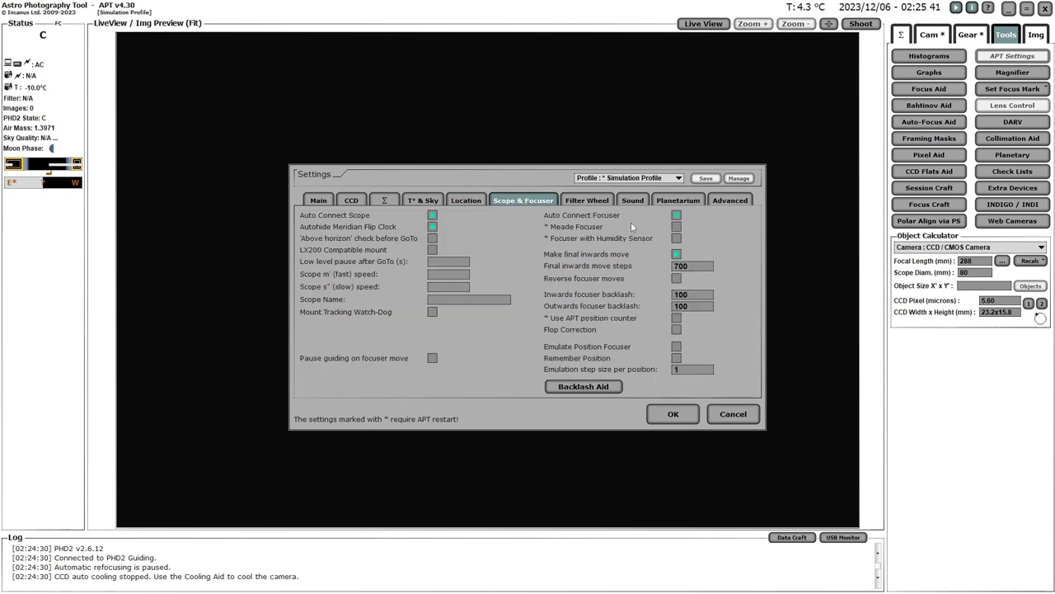
left_click(583, 202)
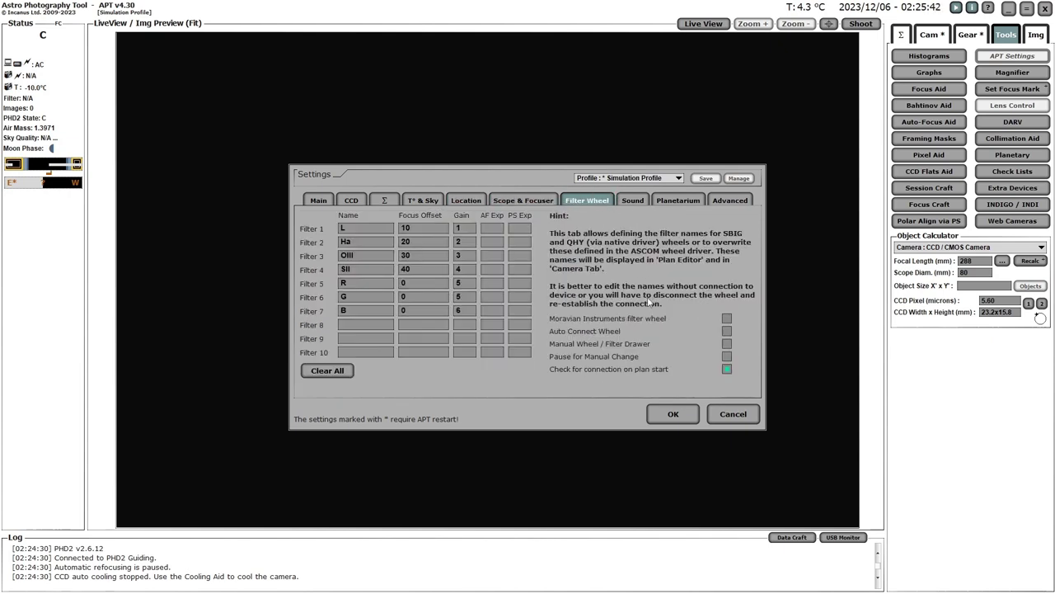
left_click(728, 332)
left_click(678, 202)
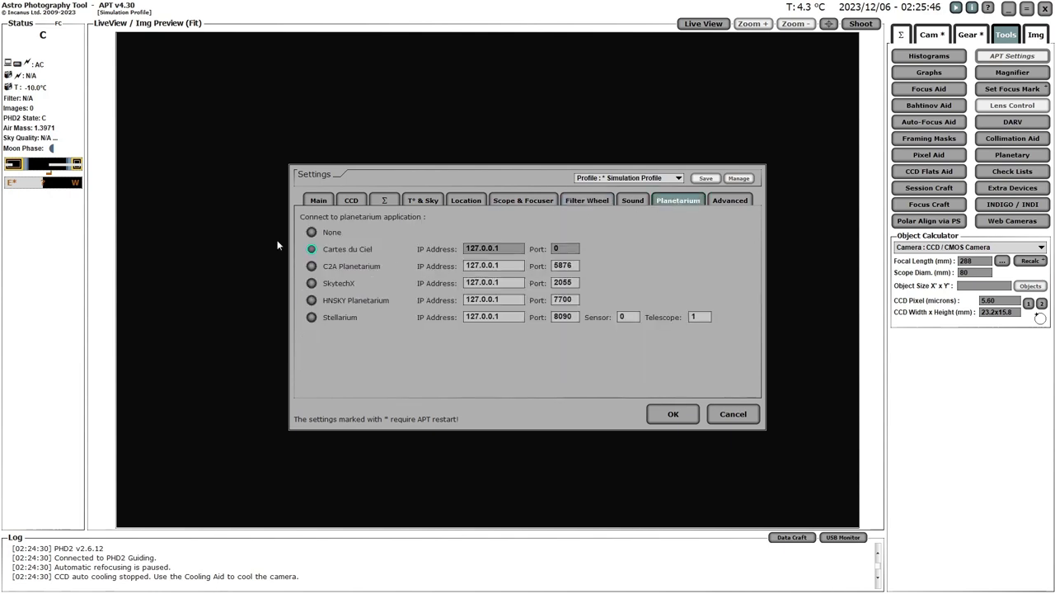
left_click(312, 316)
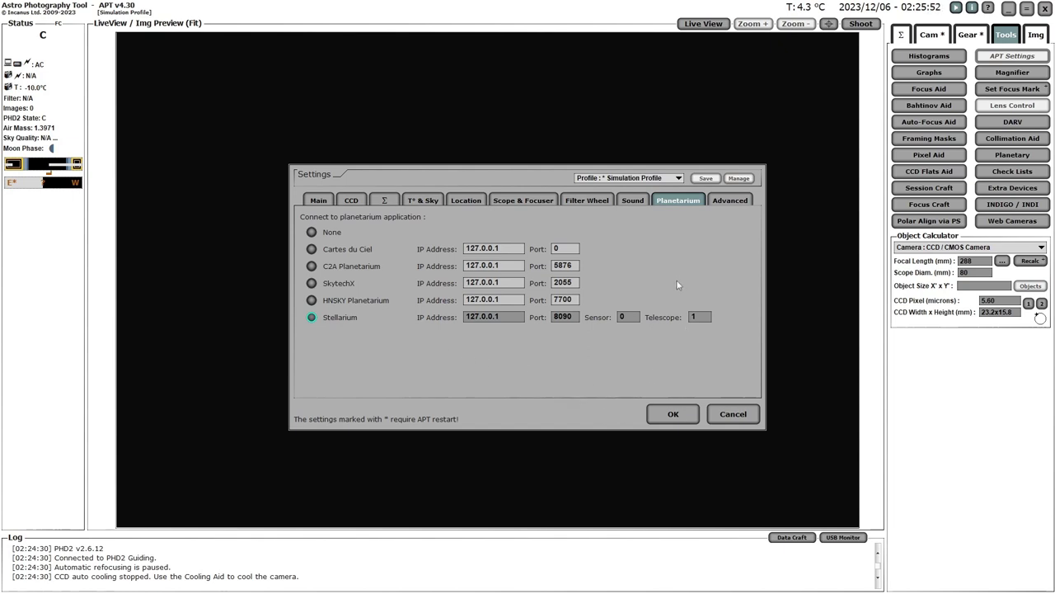
left_click(671, 419)
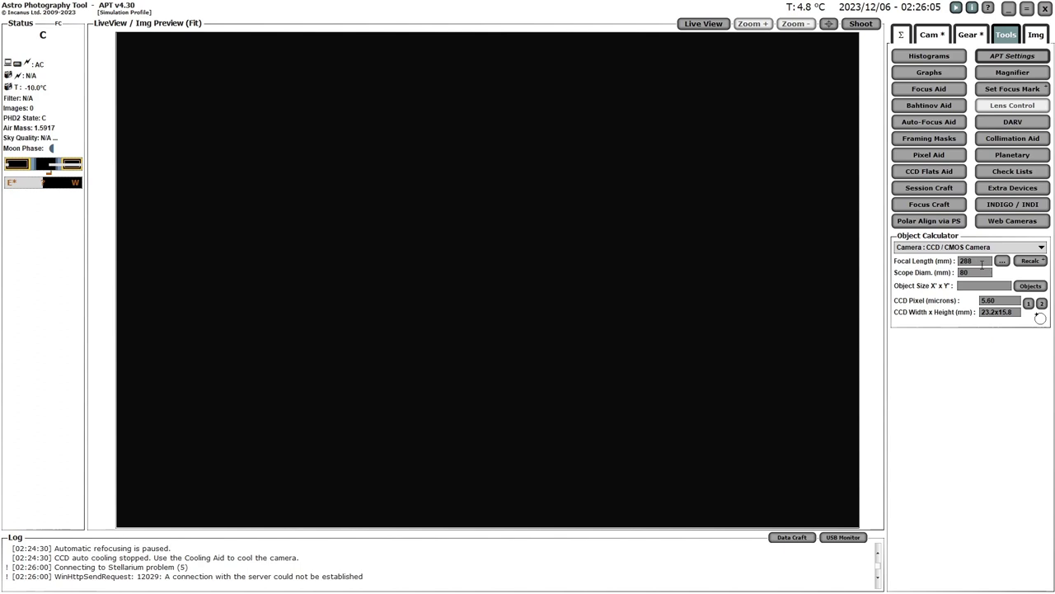
- Enter a 560 mm focal length and a 102 mm scope diameter in the Object Calculator
left_click_drag(978, 261, 943, 259)
type("560")
key("Tab")
type("102")
left_click(927, 40)
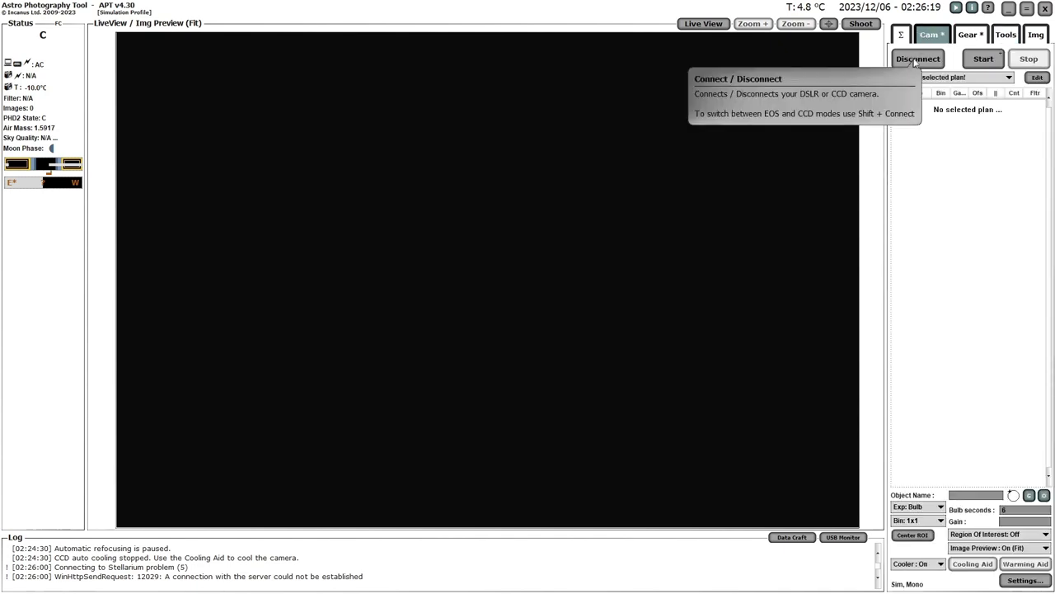
- Disconnect the simulated camera and reconnect it as a CCD via ASCOM camera
left_click(915, 63)
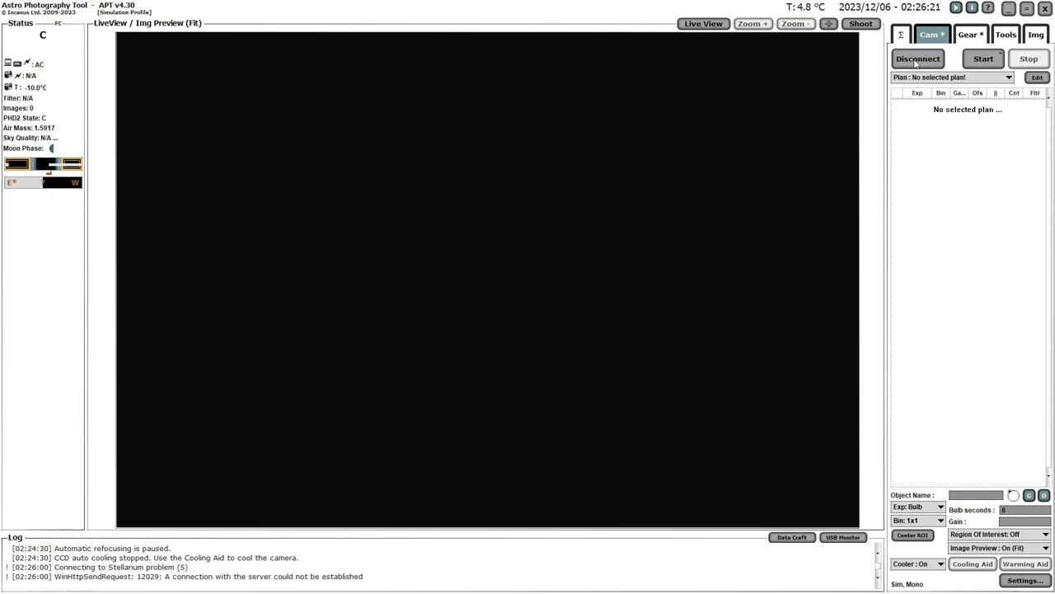
left_click(644, 314)
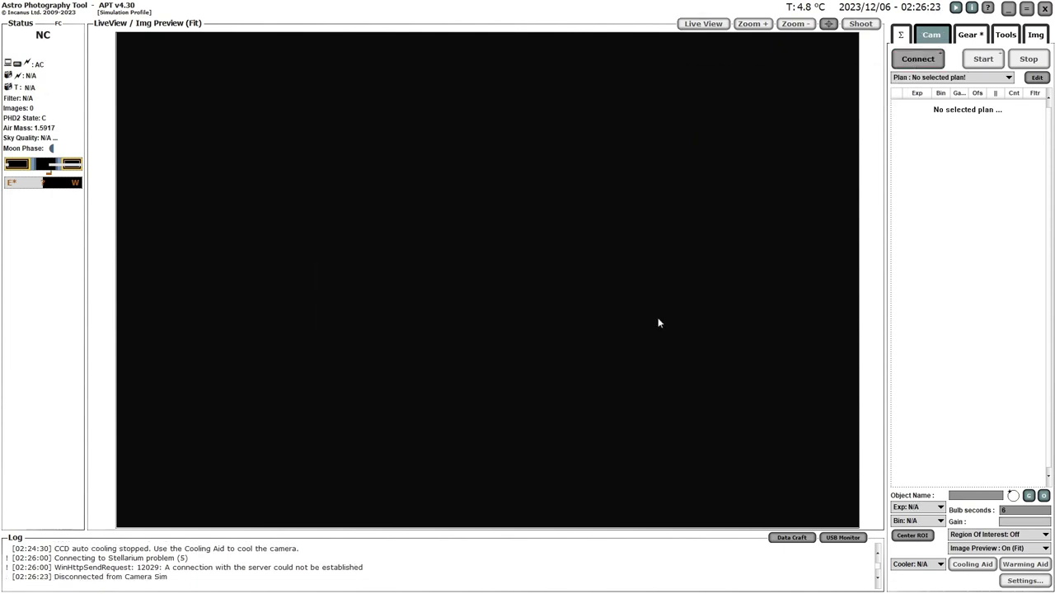
left_click(915, 62)
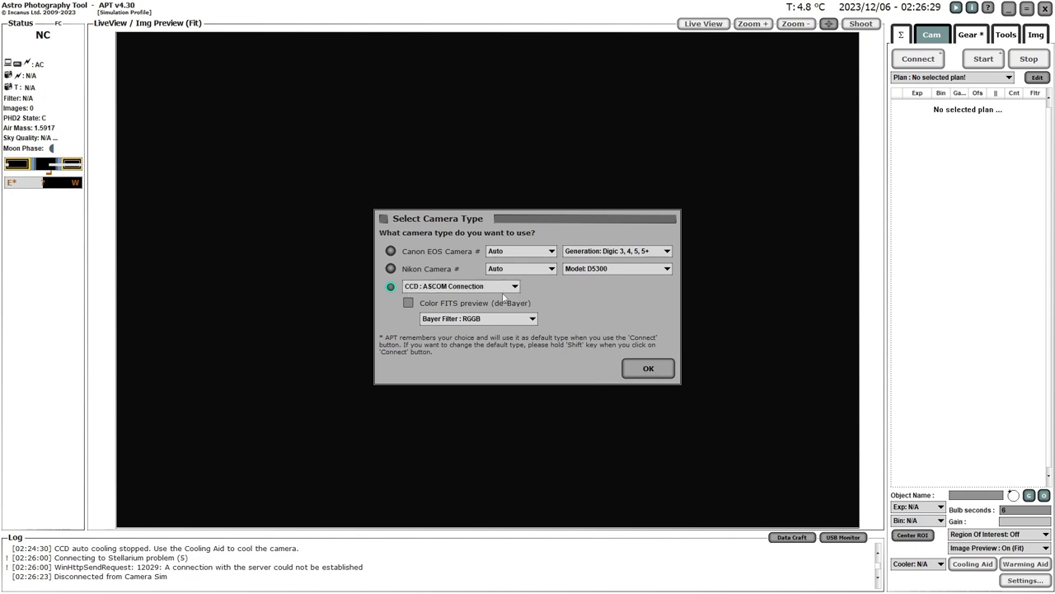
left_click(630, 364)
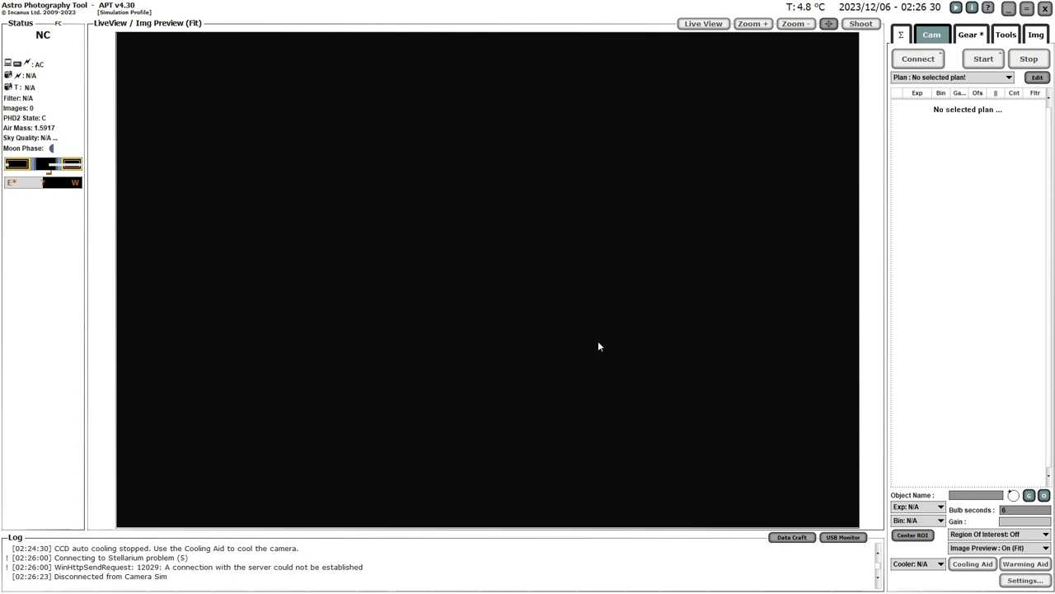
- Bring the ASCOM Camera Chooser to the front and open its driver list
key("alt+Tab")
key("alt+Tab")
key("alt+Tab")
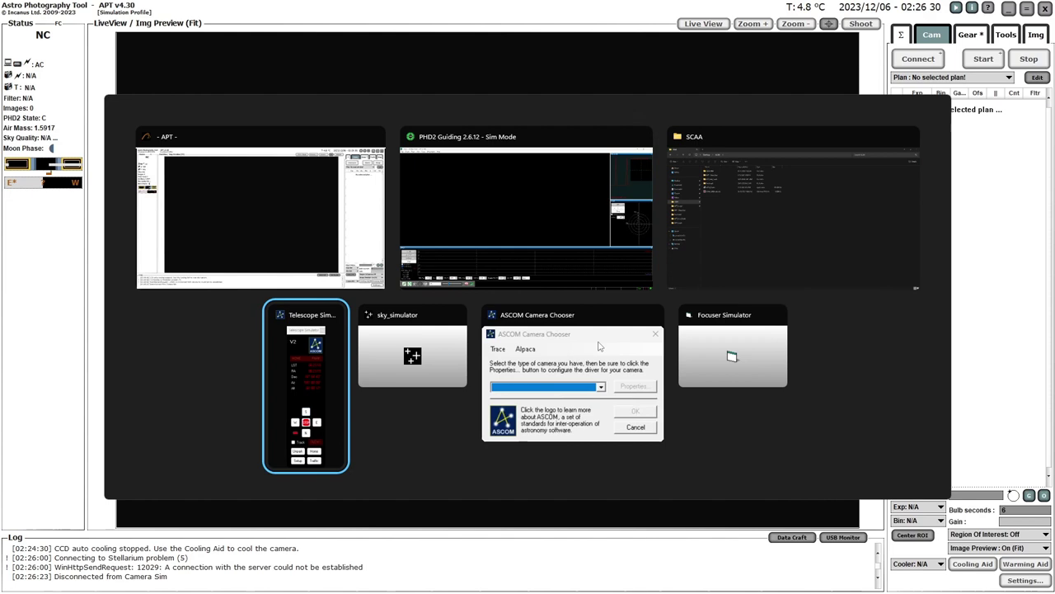
key("alt+Tab")
key("alt+Tab")
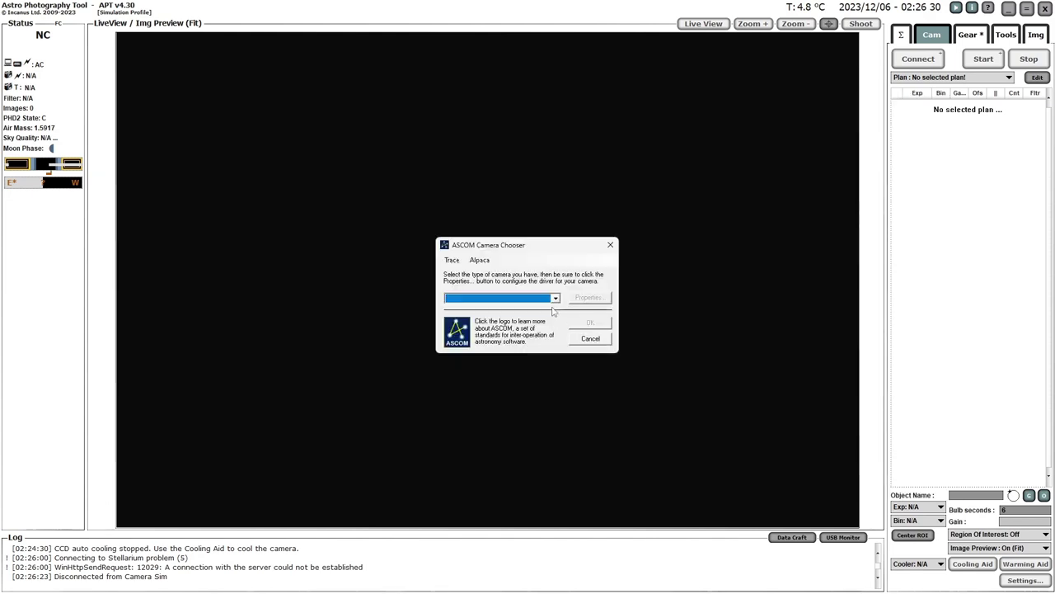
left_click(556, 300)
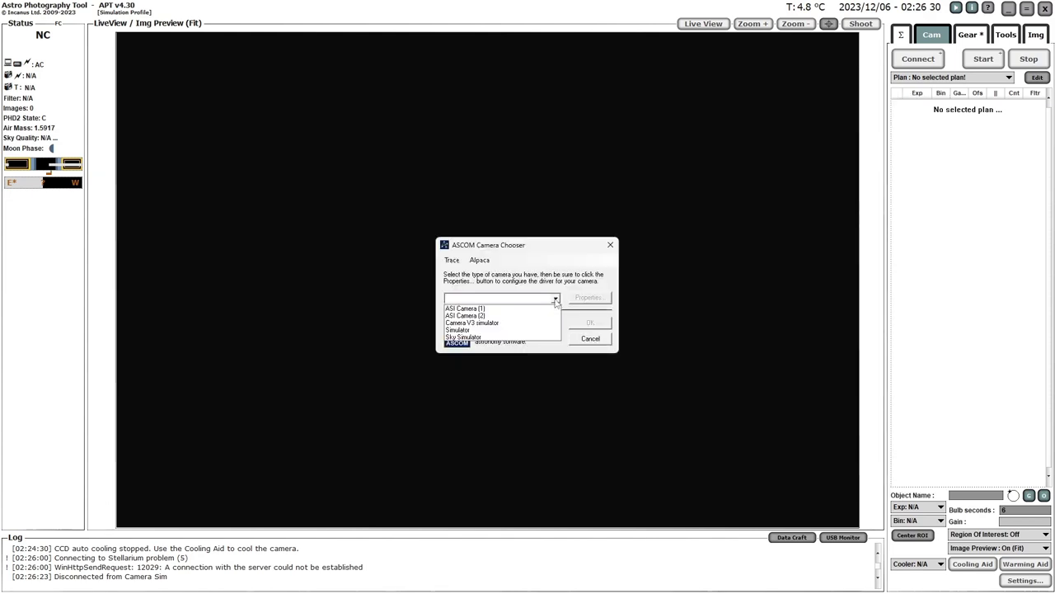
- Select Sky Simulator and set 4.63 micron pixel width/height, sky glow 2.00, read noise 1.5
left_click(510, 337)
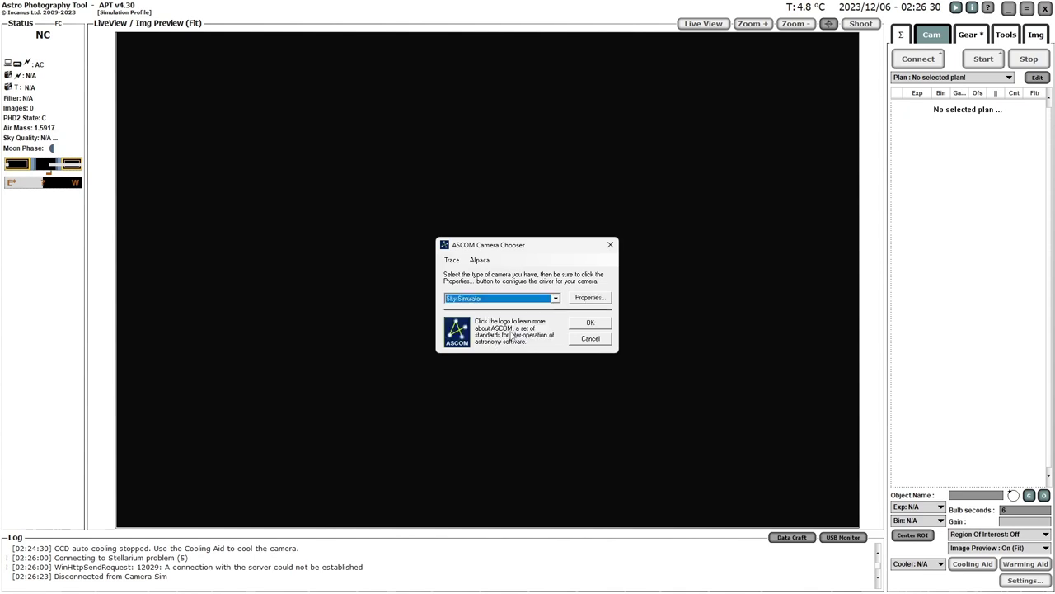
left_click(587, 298)
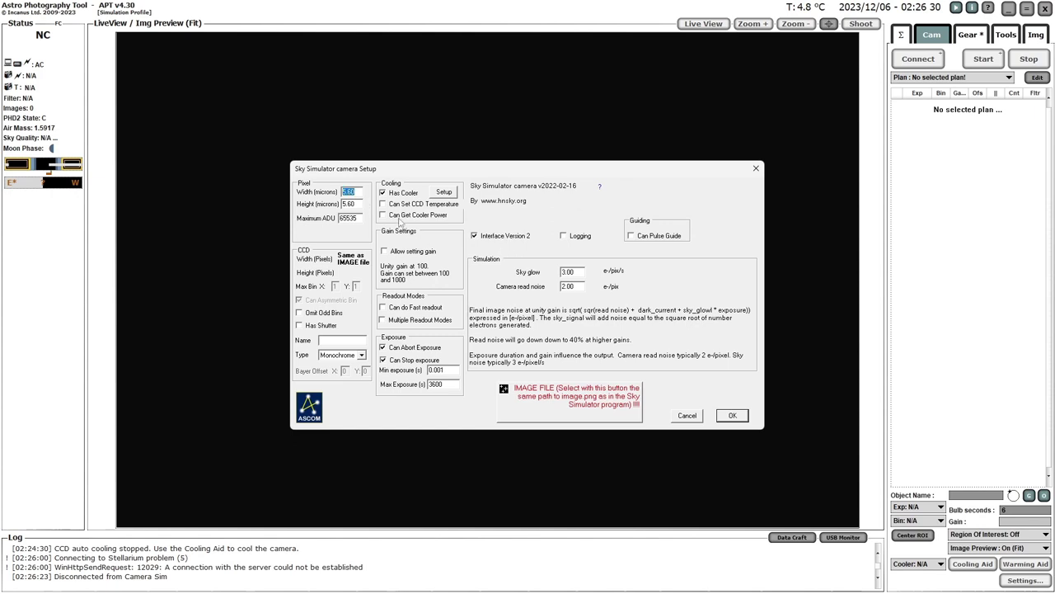
type("4")
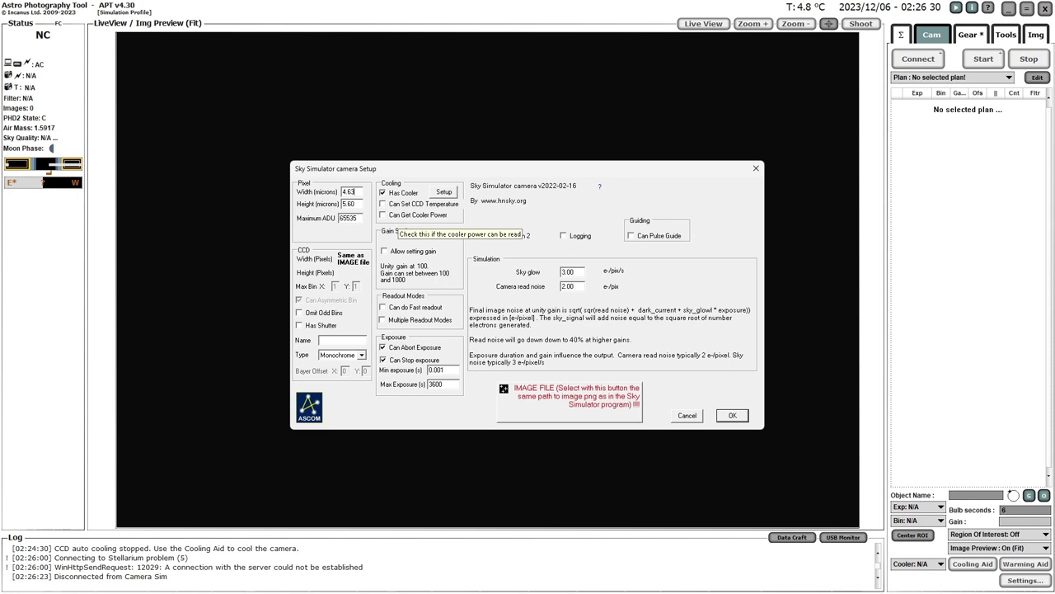
key("Tab")
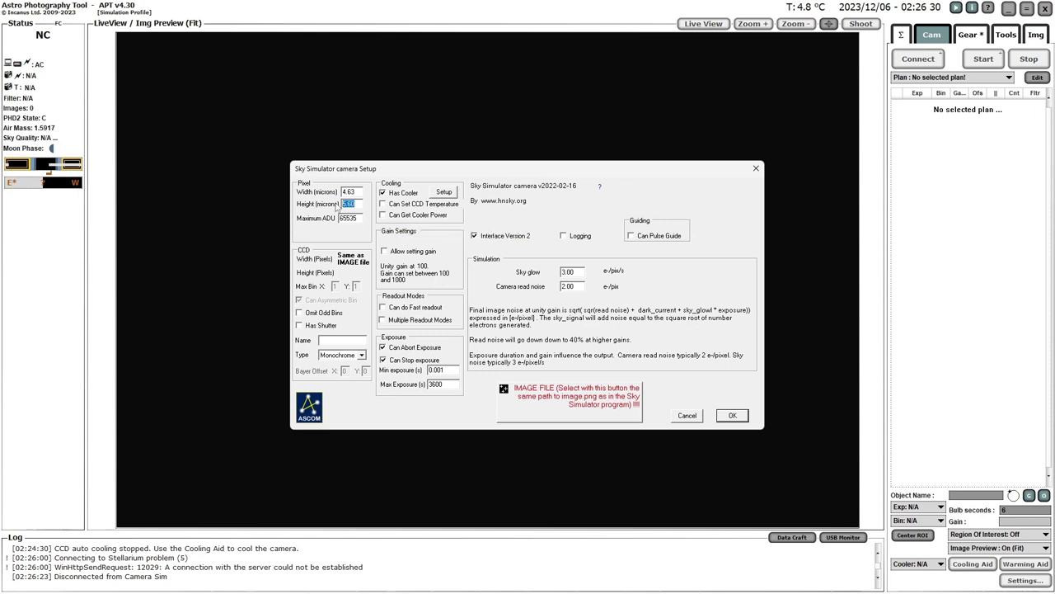
type("4.63")
left_click_drag(575, 271, 548, 274)
type("2")
key("Tab")
type("1")
- Set image.png as the simulator image, allow setting gain, and save the camera setup
left_click(540, 397)
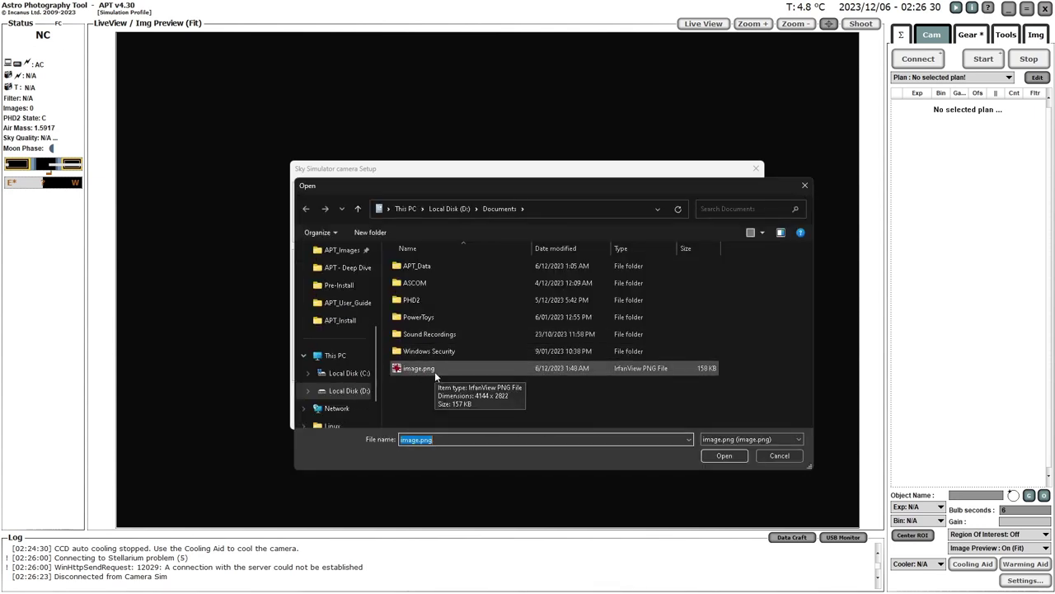
left_click(724, 456)
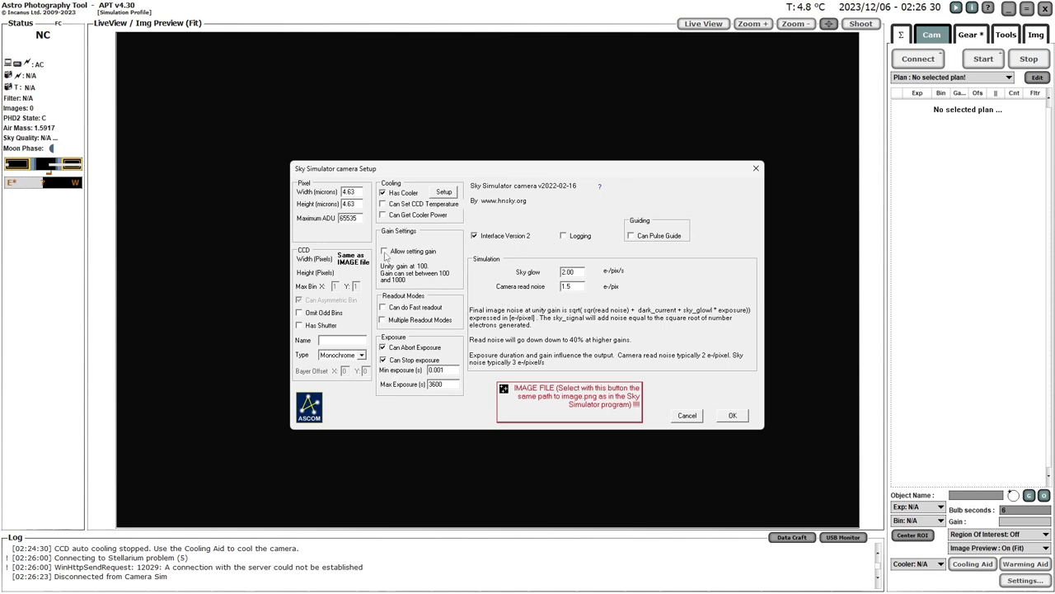
left_click(384, 252)
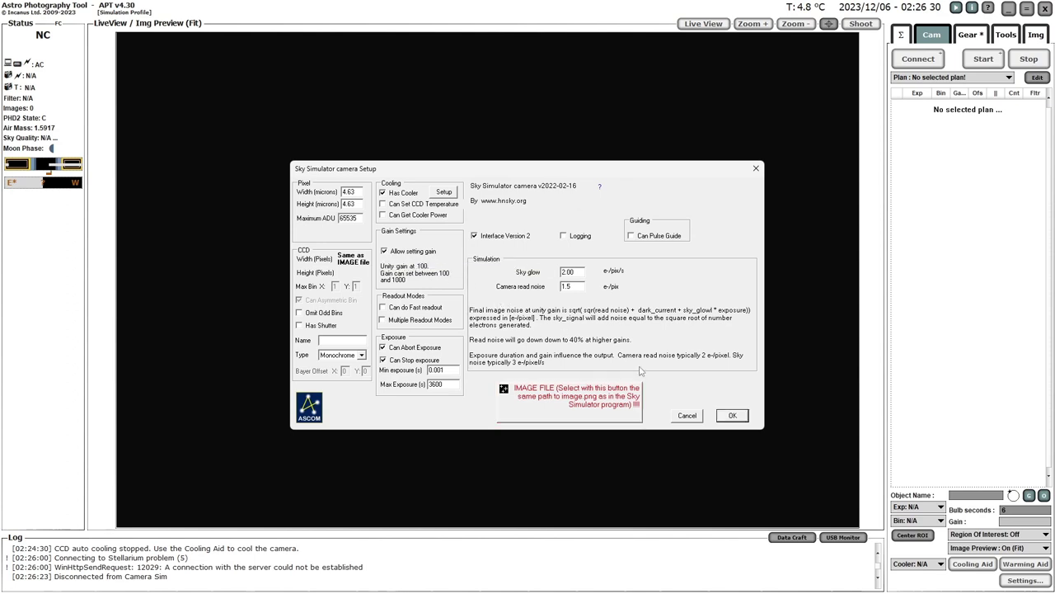
left_click(729, 416)
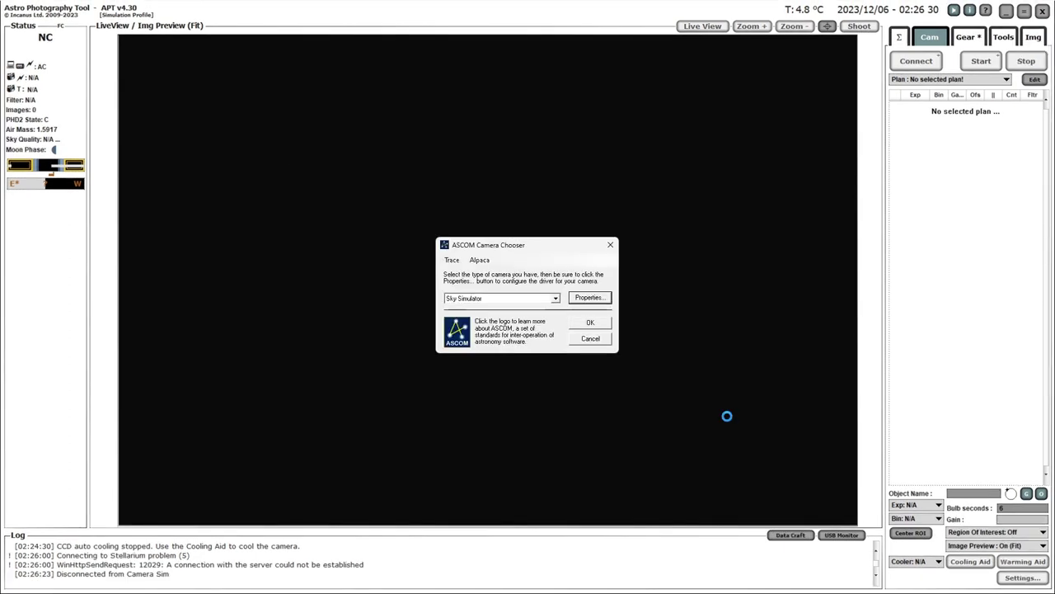
- Connect the Sky Simulator camera and recalculate the field of view to 1°58' x 1°21'
left_click(591, 326)
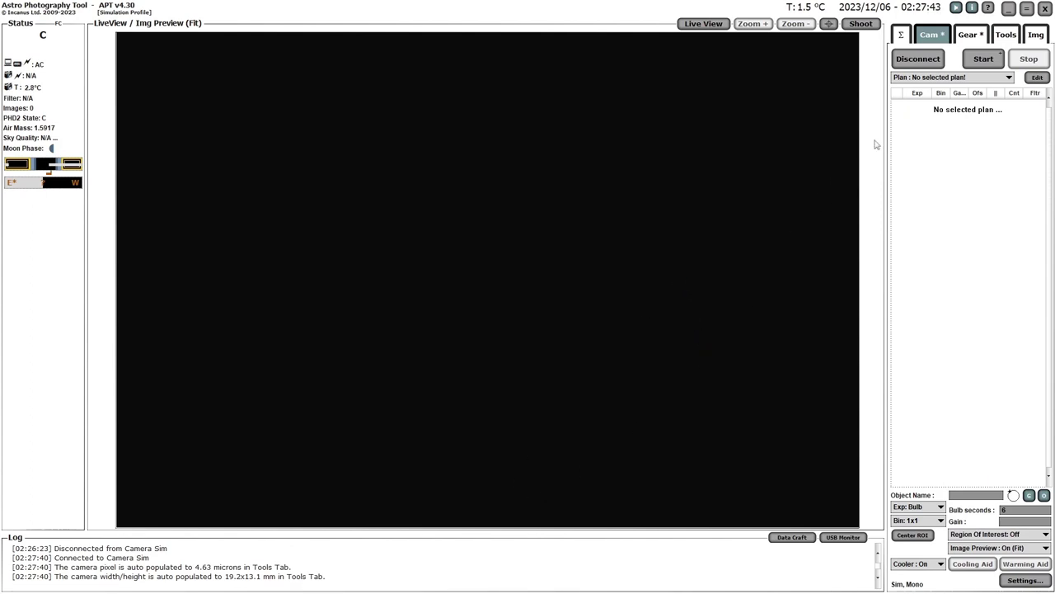
left_click(1006, 36)
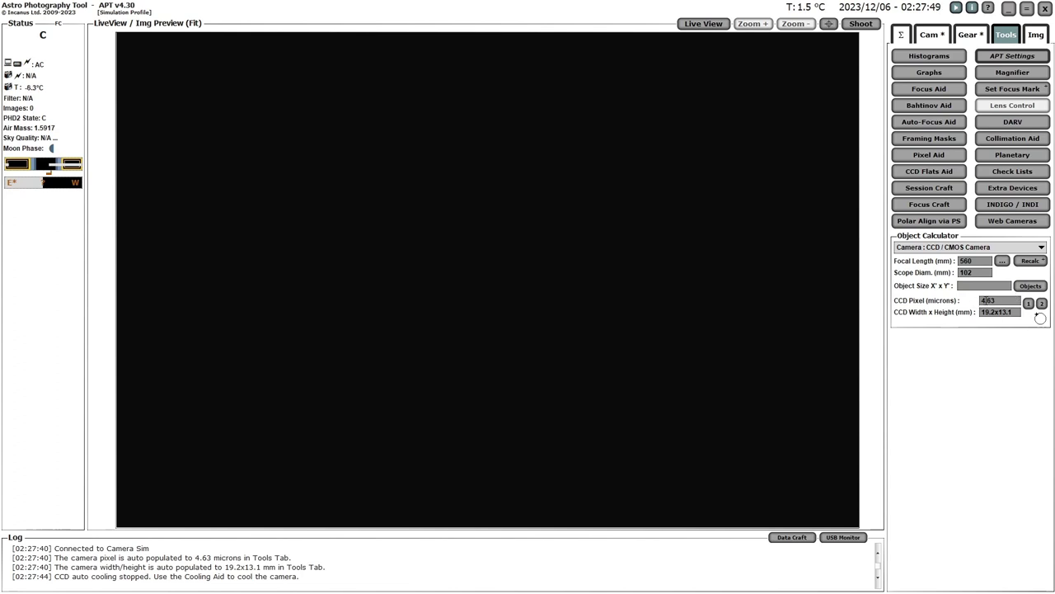
left_click(1032, 263)
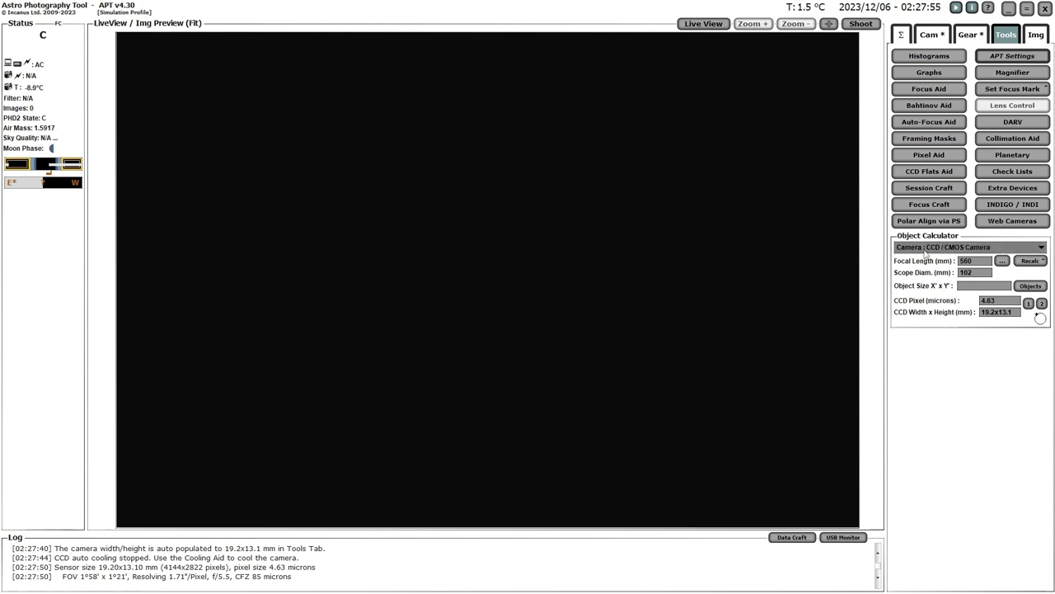
left_click(967, 38)
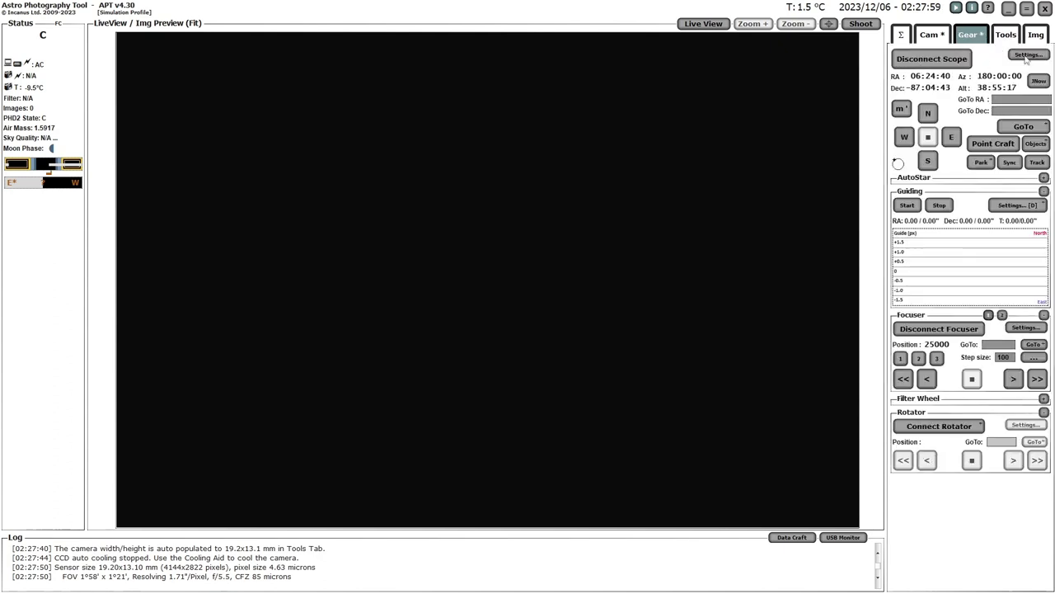
- Confirm the mount prompt and switch back to the APT main window
left_click(1027, 55)
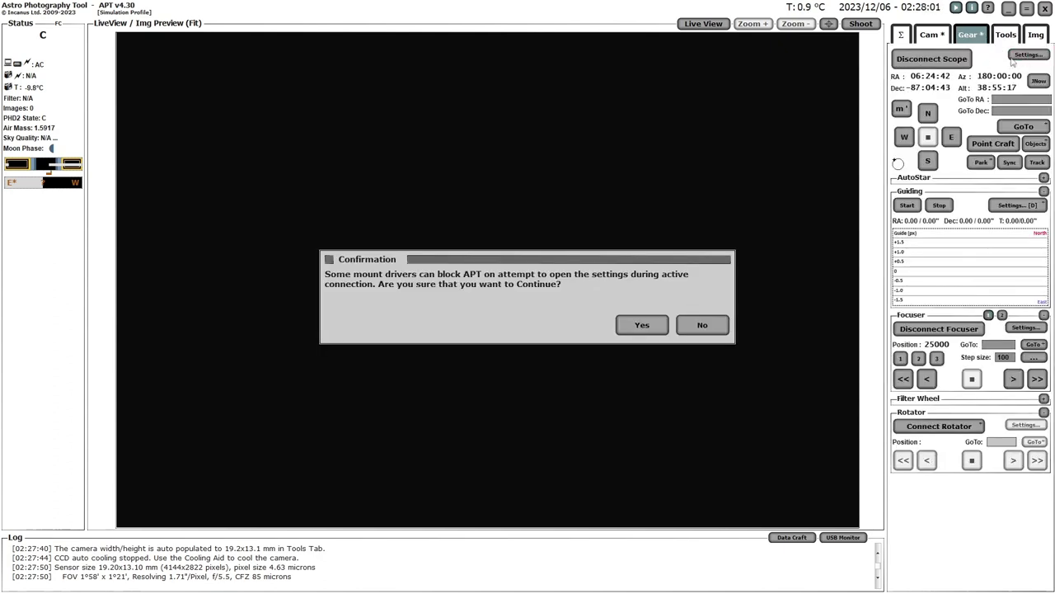
left_click(642, 327)
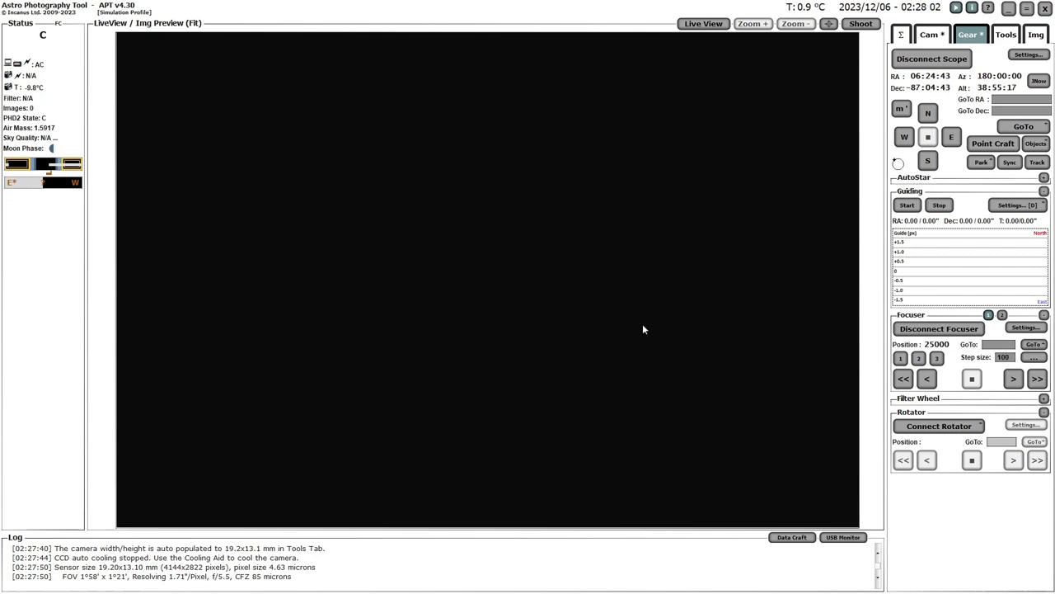
key("alt+Tab")
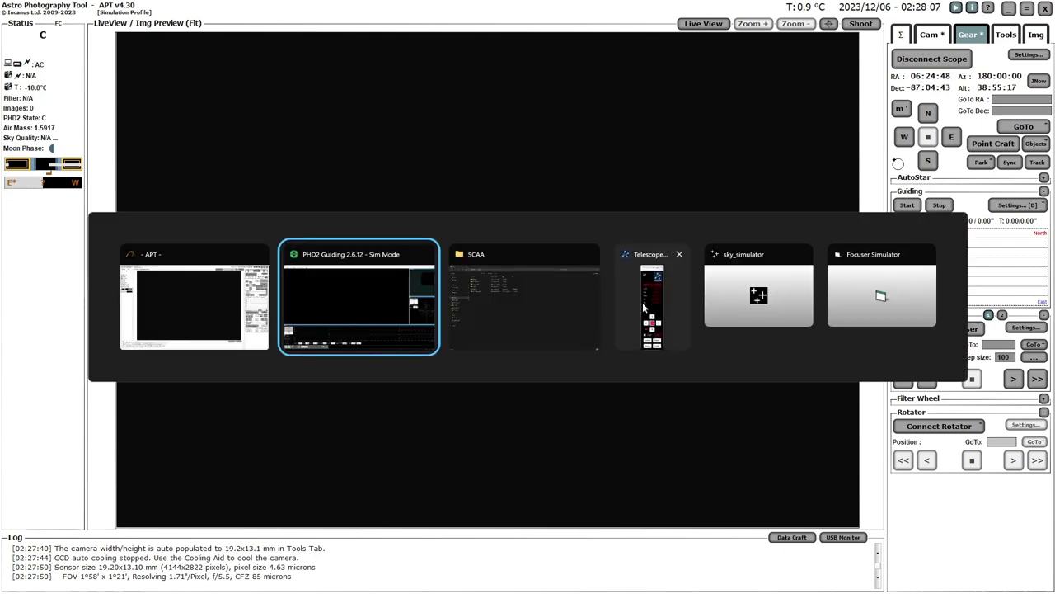
key("alt+Tab")
key("alt+Tab")
key("alt+Tab")
key("alt+Tab")
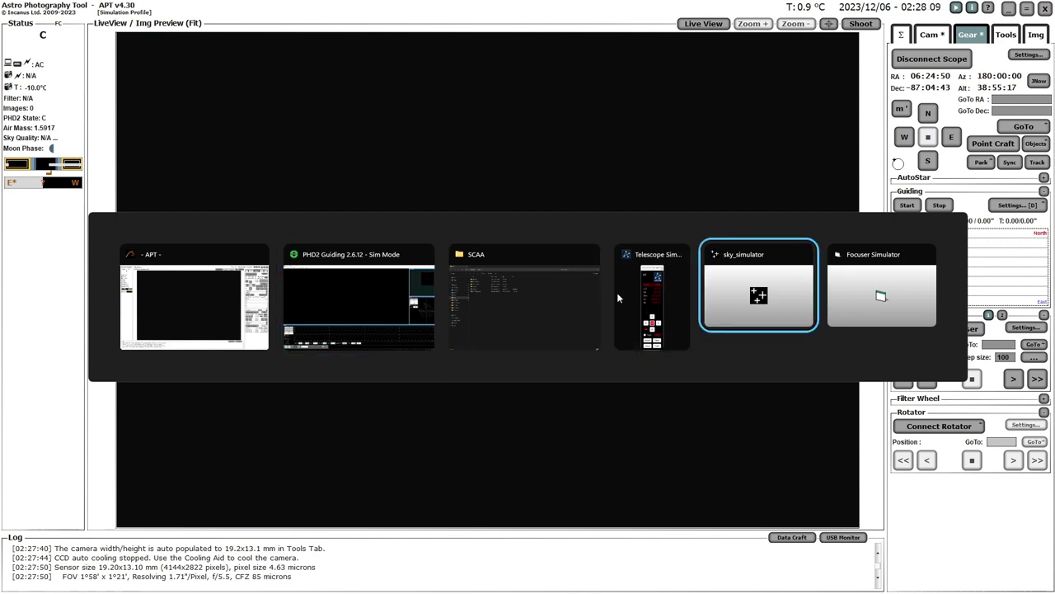
key("alt+Tab")
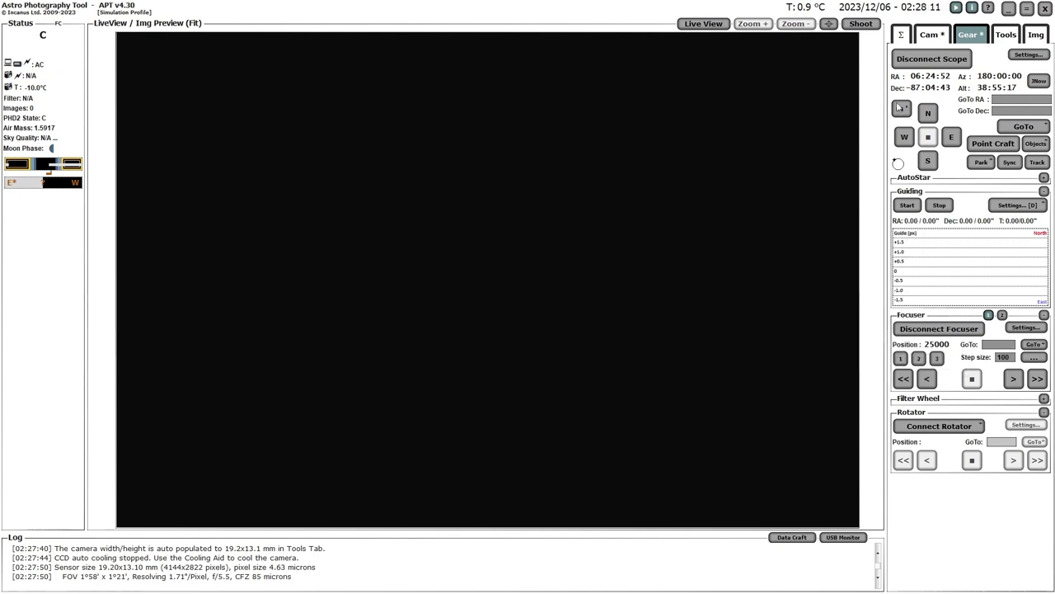
- Disconnect the mount and reconnect it with the Telescope Simulator for .NET driver
left_click(934, 63)
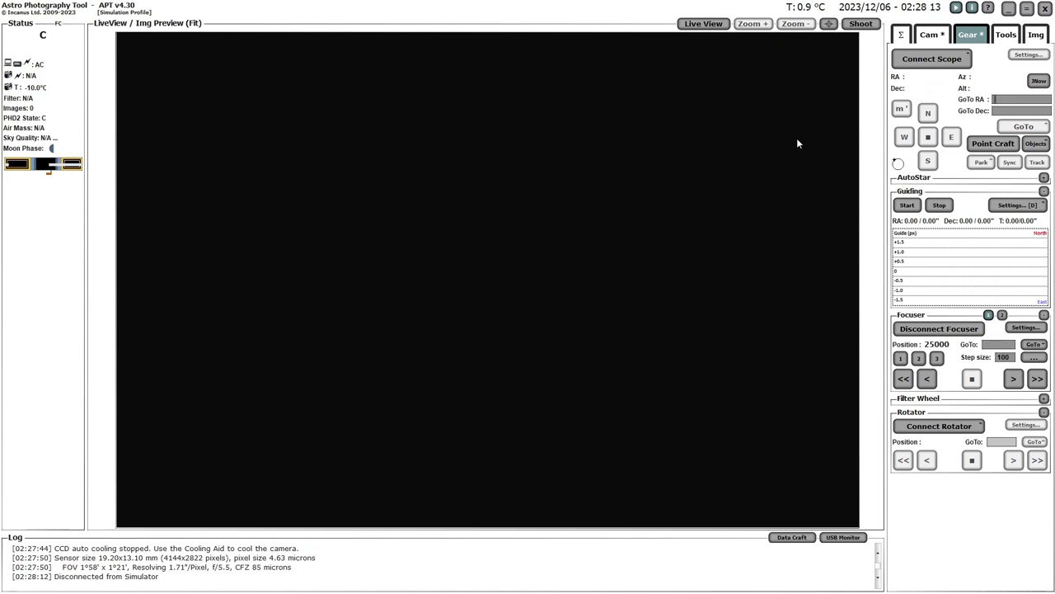
left_click(912, 60)
left_click(555, 298)
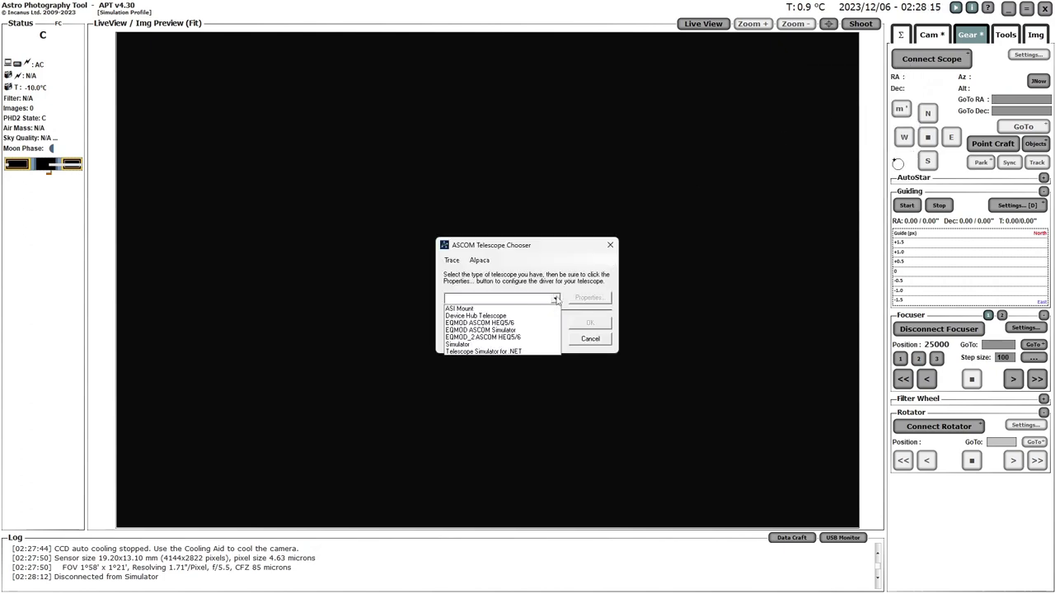
left_click(509, 352)
left_click(588, 300)
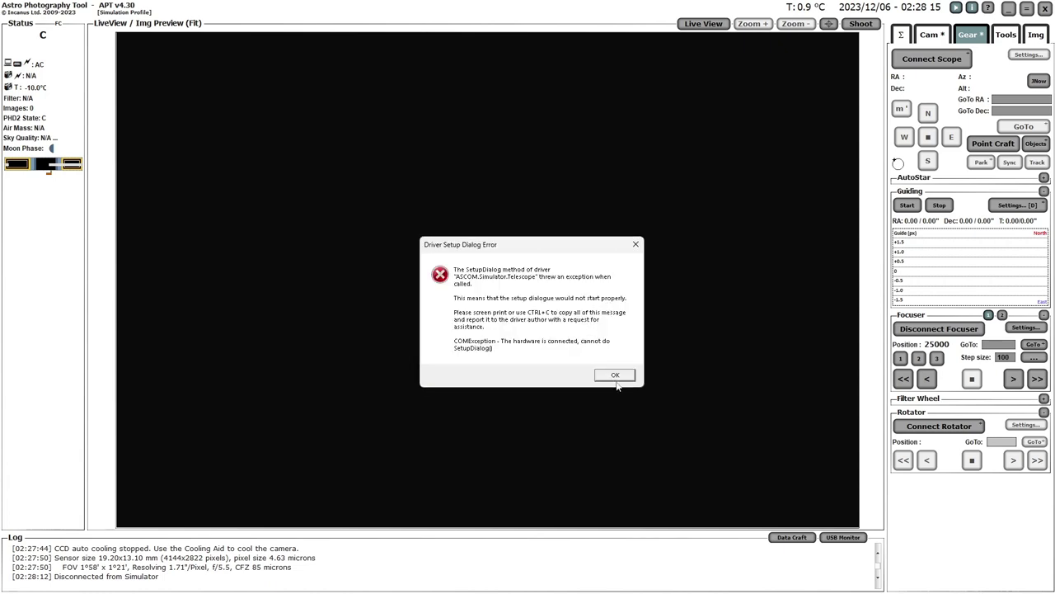
left_click(616, 380)
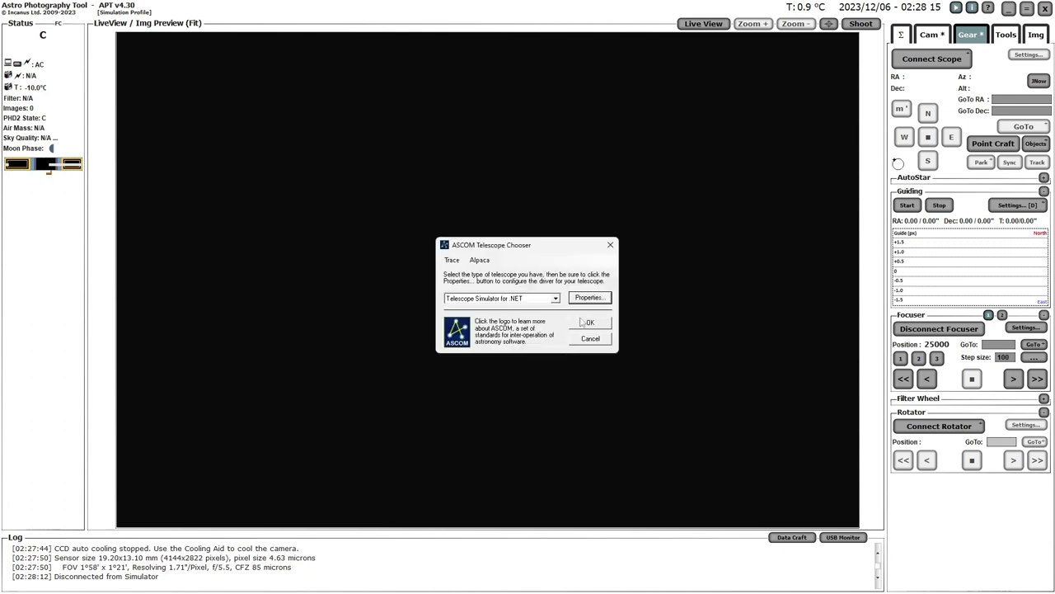
left_click(587, 301)
left_click(615, 374)
left_click(587, 324)
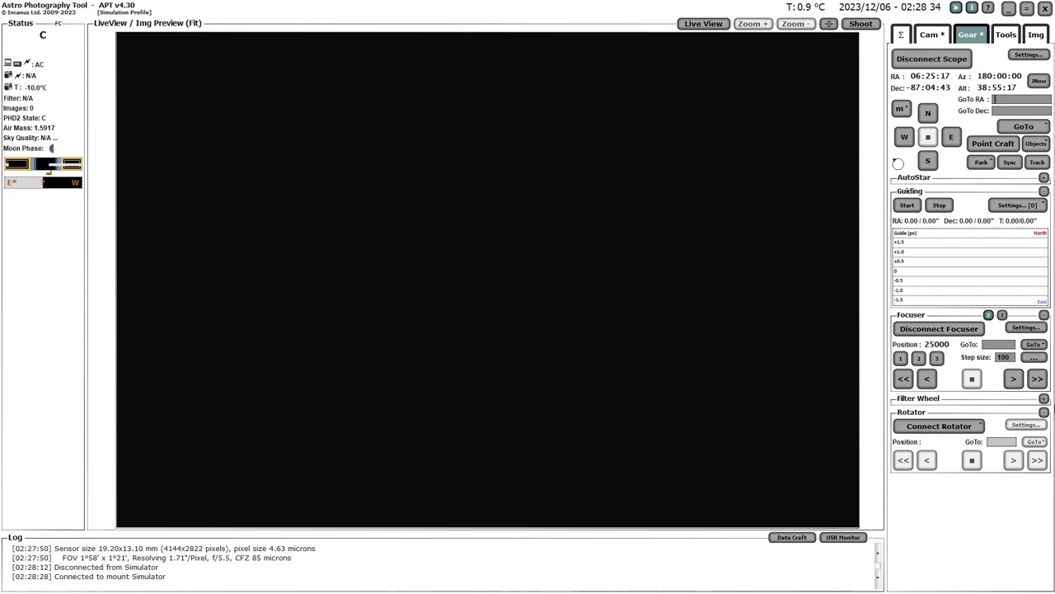
- Open the filter wheel simulator setup, leave Number of Filter Slots at 7, and confirm
left_click(1044, 413)
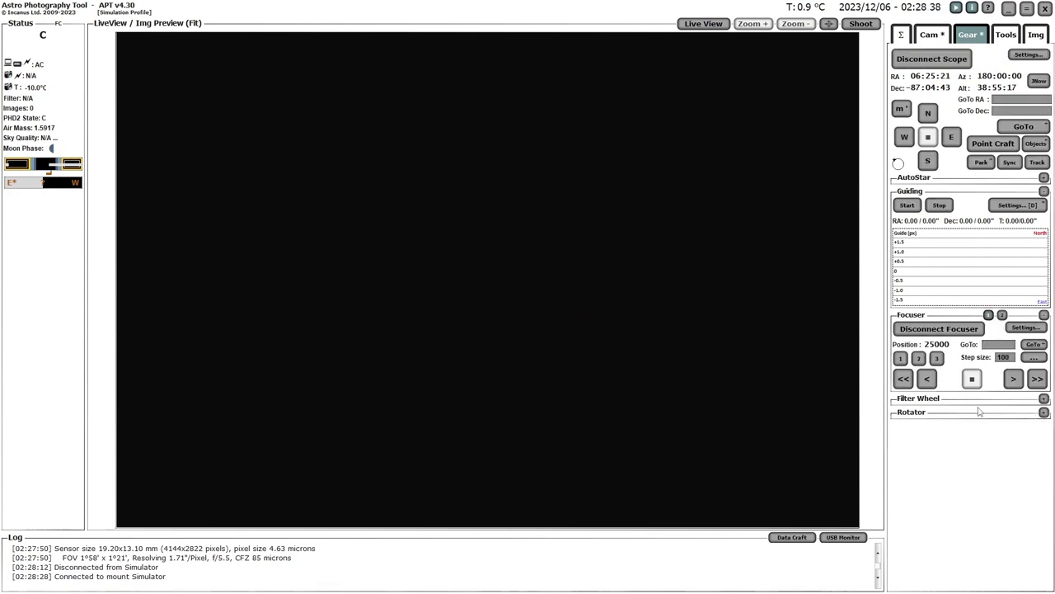
left_click(1045, 398)
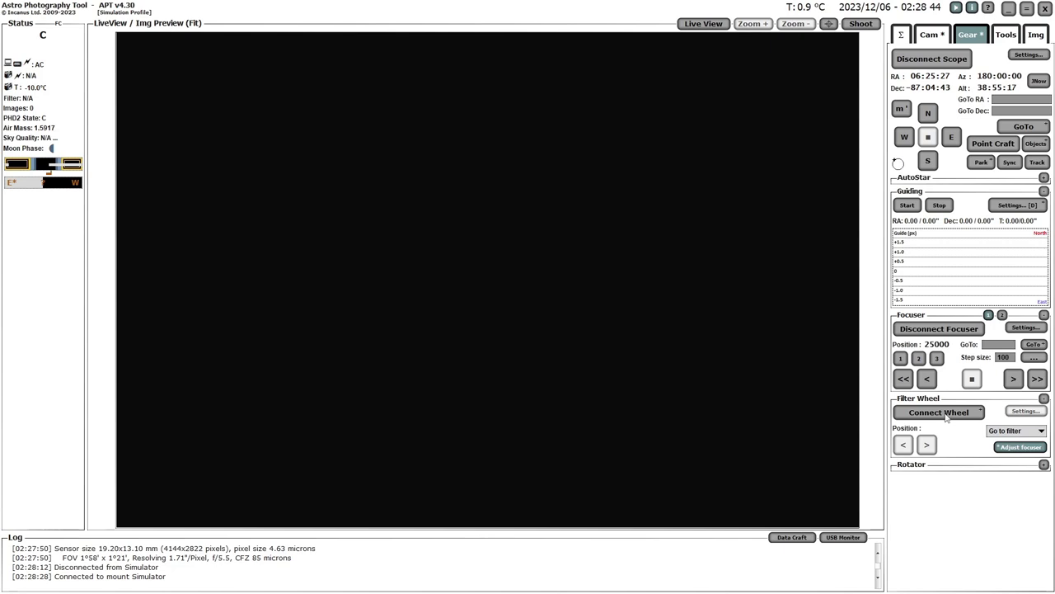
left_click(1022, 412)
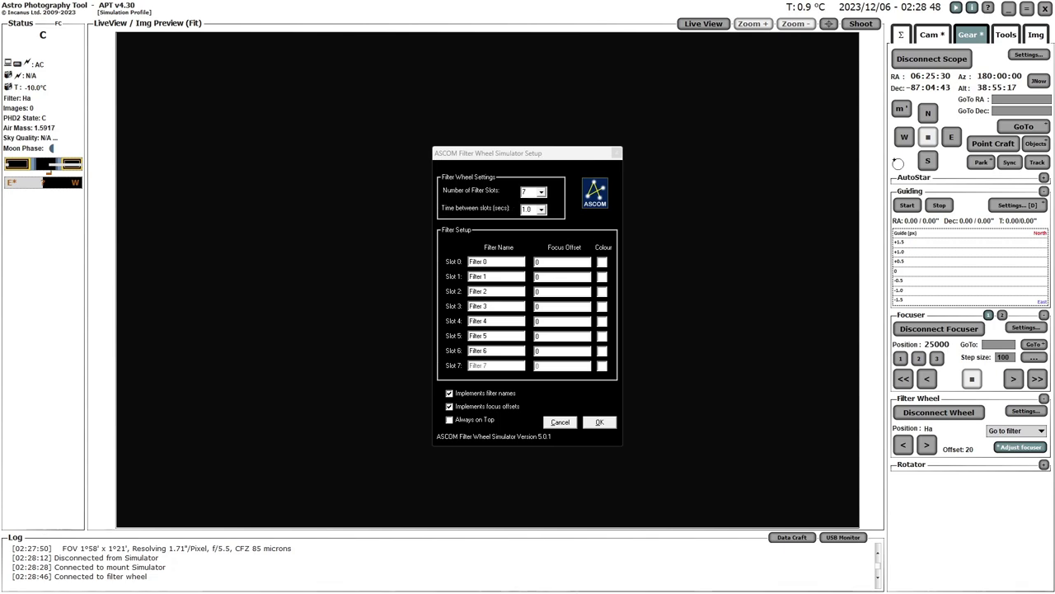
left_click(542, 192)
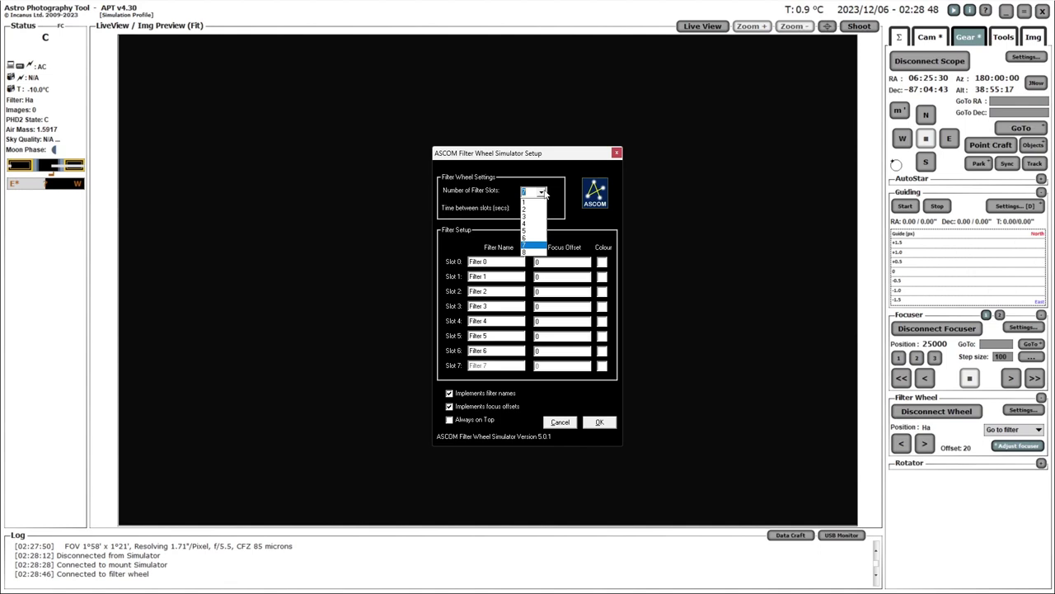
left_click(530, 223)
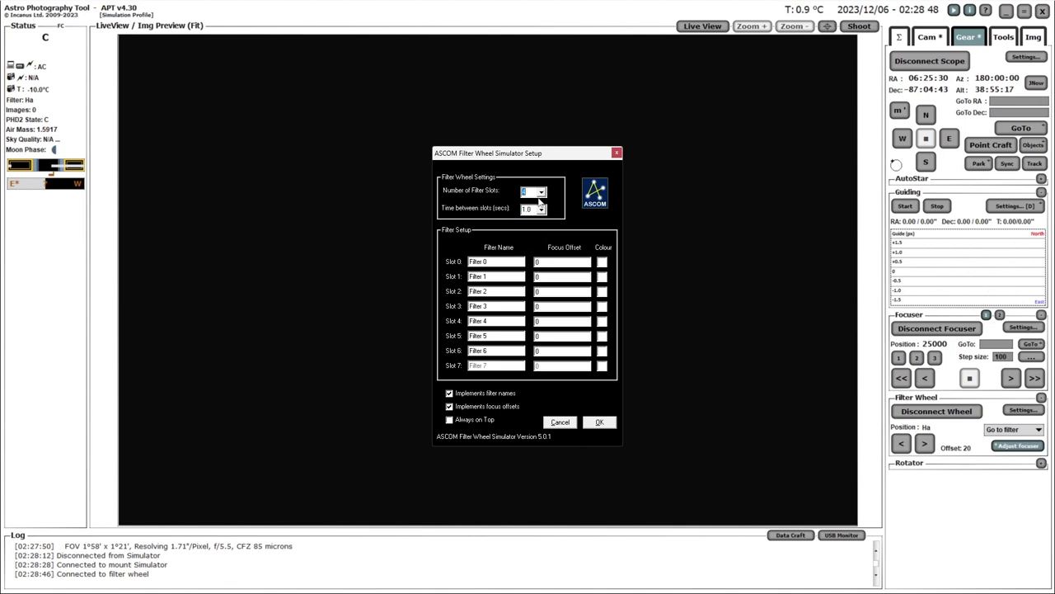
left_click(542, 193)
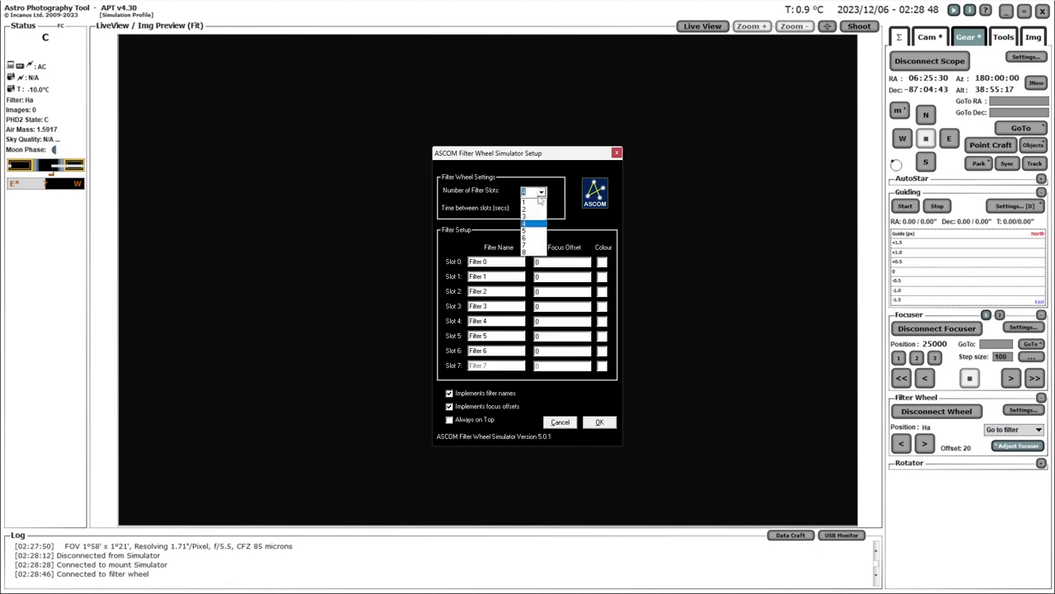
left_click(526, 247)
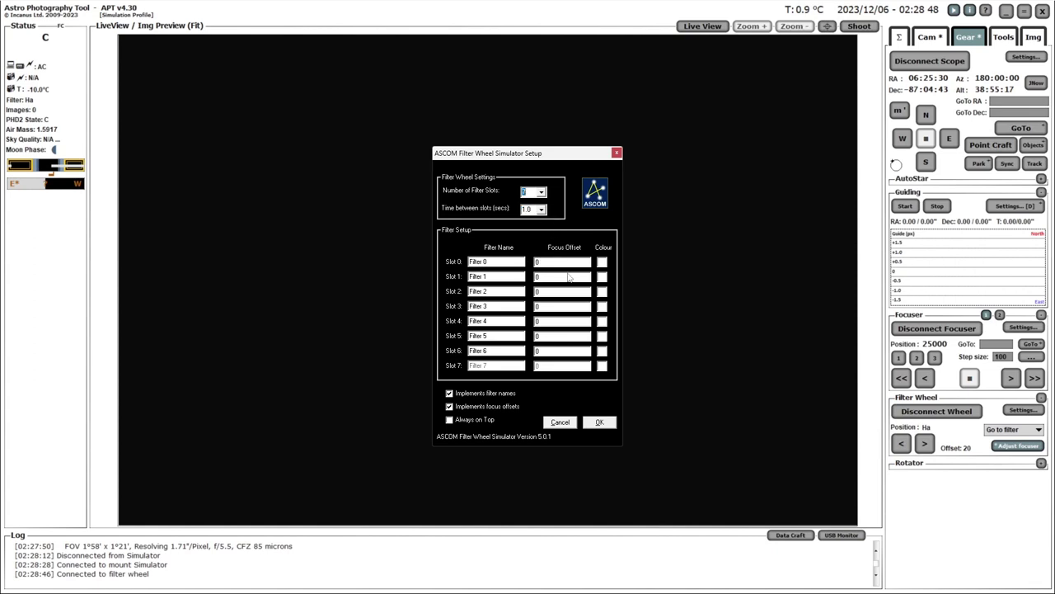
left_click(605, 425)
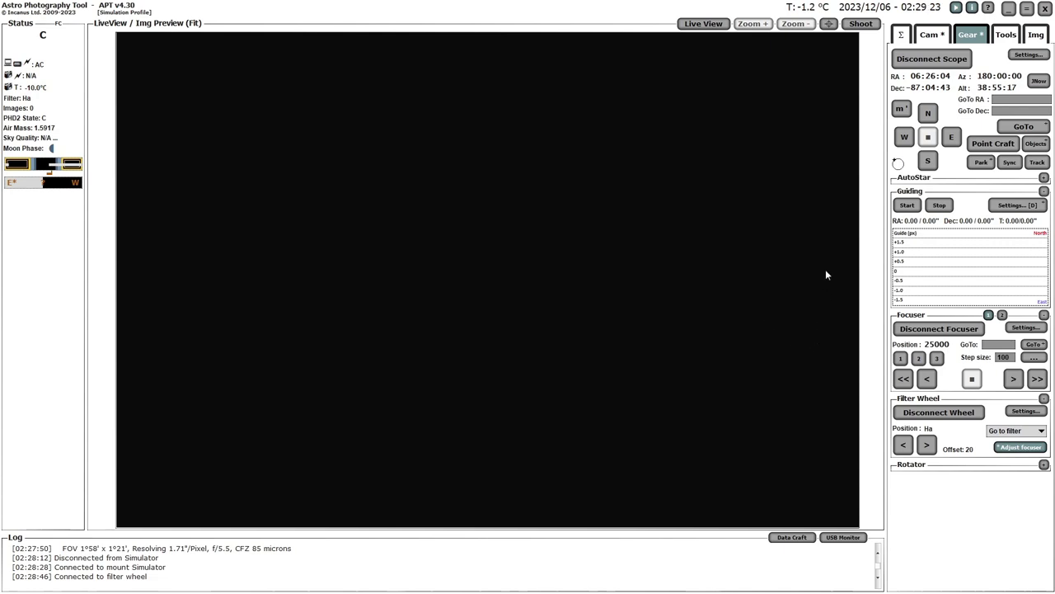
- Show the Σ summary panel with camera idle, focuser 25000, filter Ha and tracking off
left_click(932, 36)
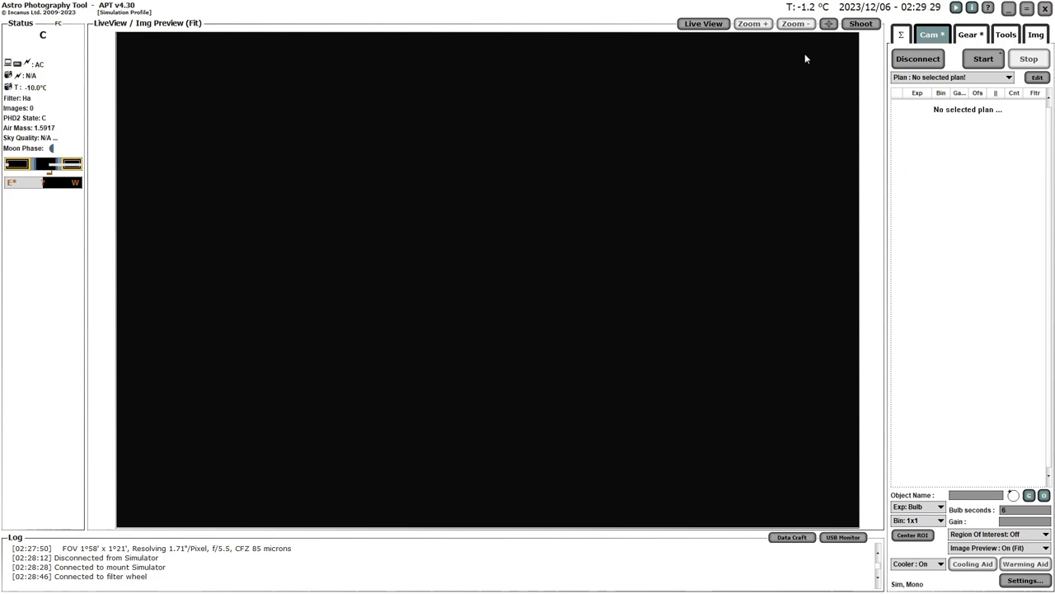
left_click(901, 36)
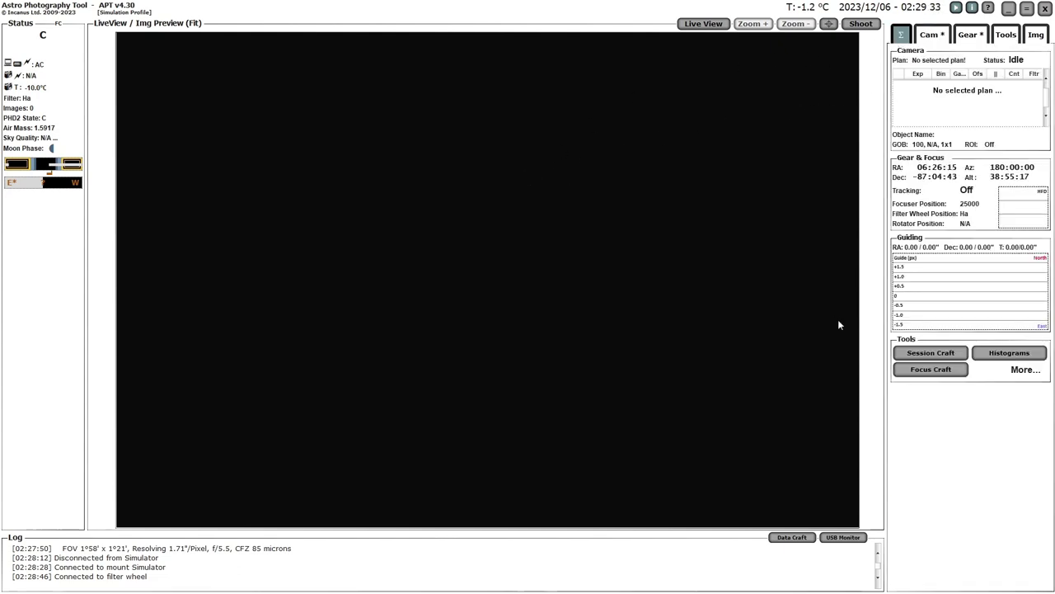
- Set Session Craft's Min Flip Move Duration to 1 in Meridian Flip Settings and close Session Craft
left_click(929, 355)
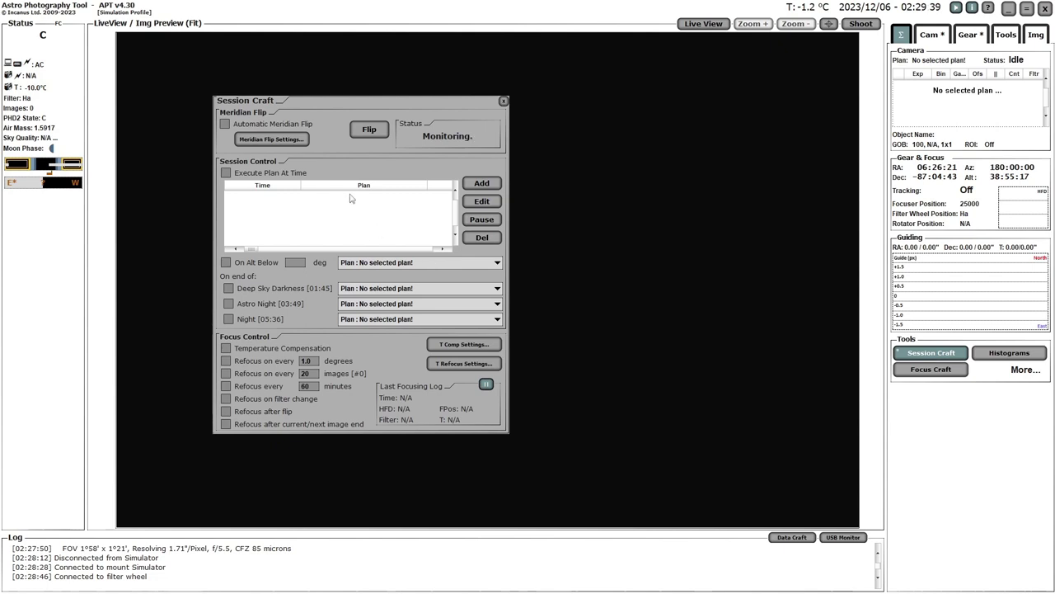
left_click(263, 142)
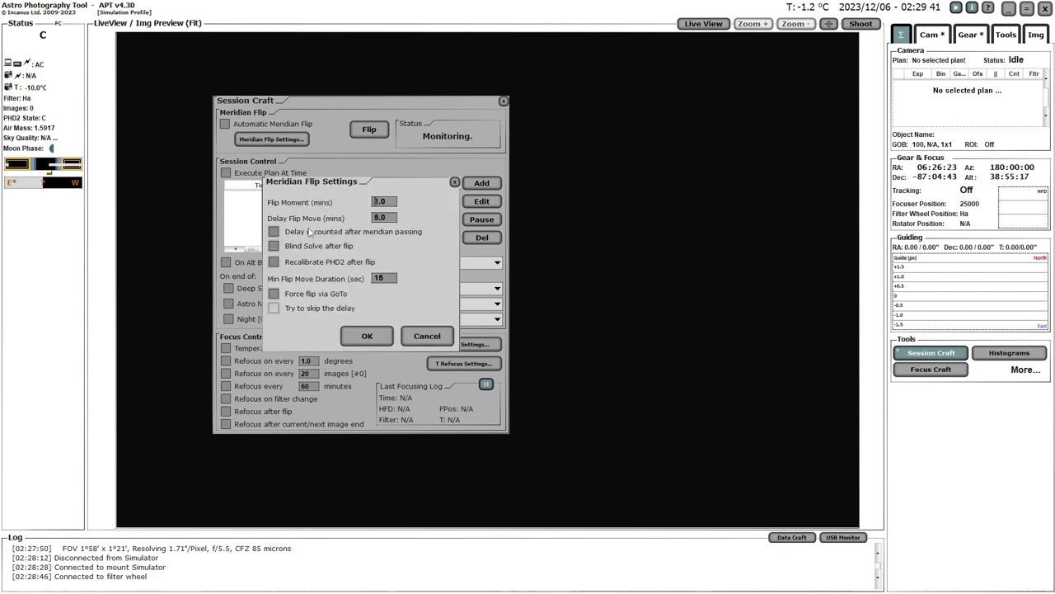
double_click(384, 279)
type("1")
left_click(366, 338)
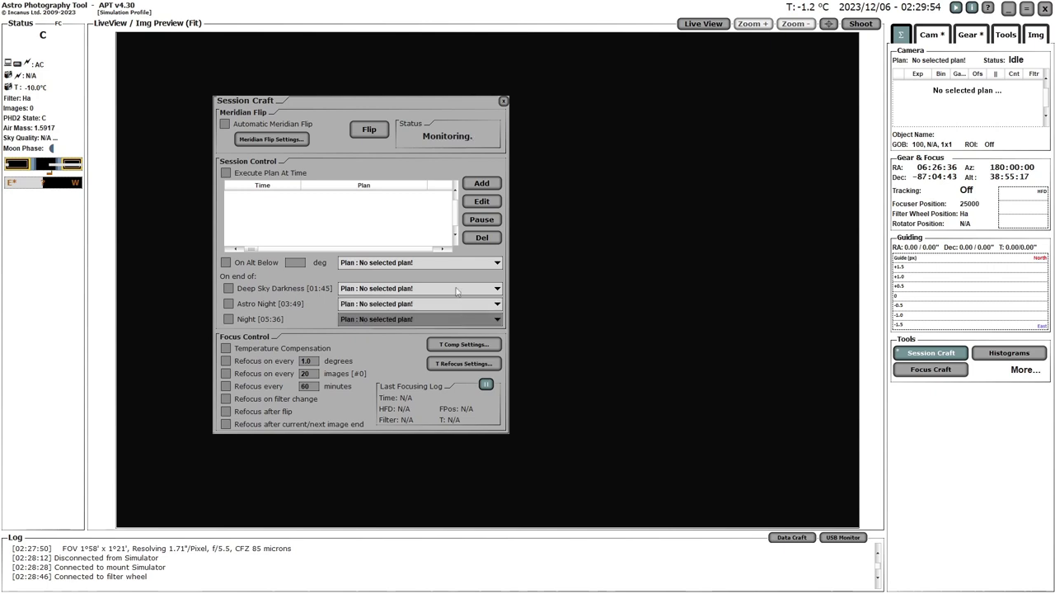
left_click(503, 101)
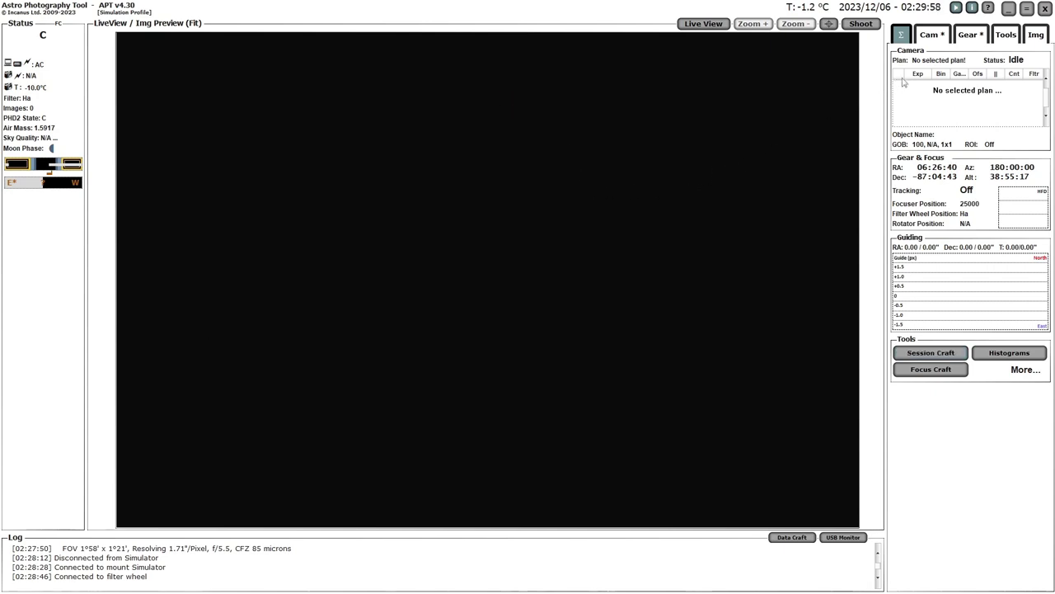
left_click(971, 36)
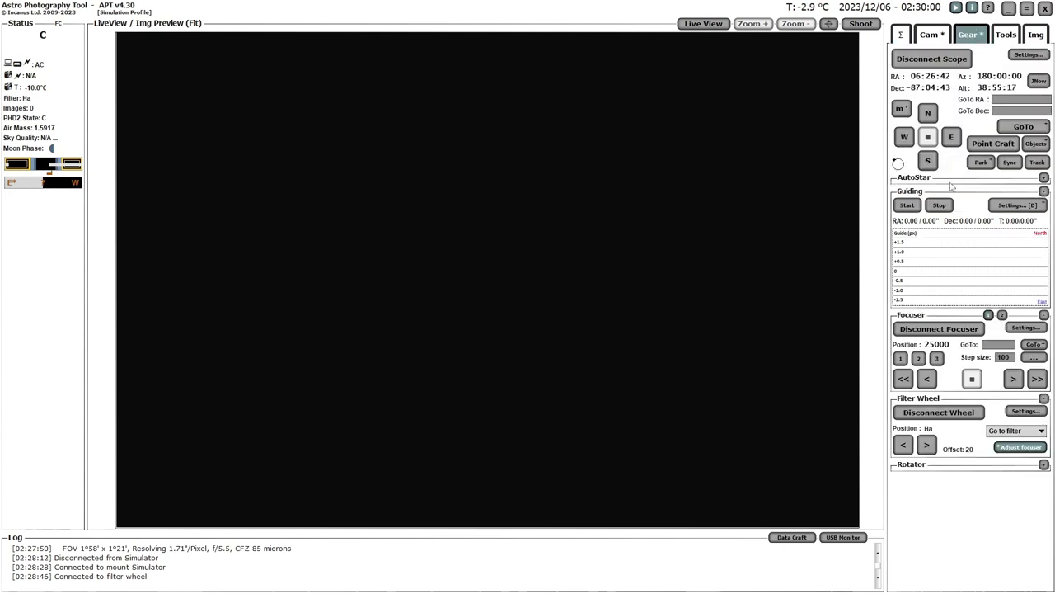
- In Point Craft settings, set the PlateSolve2 path to C:\AstroTools\PlateSolve2.28
left_click(990, 145)
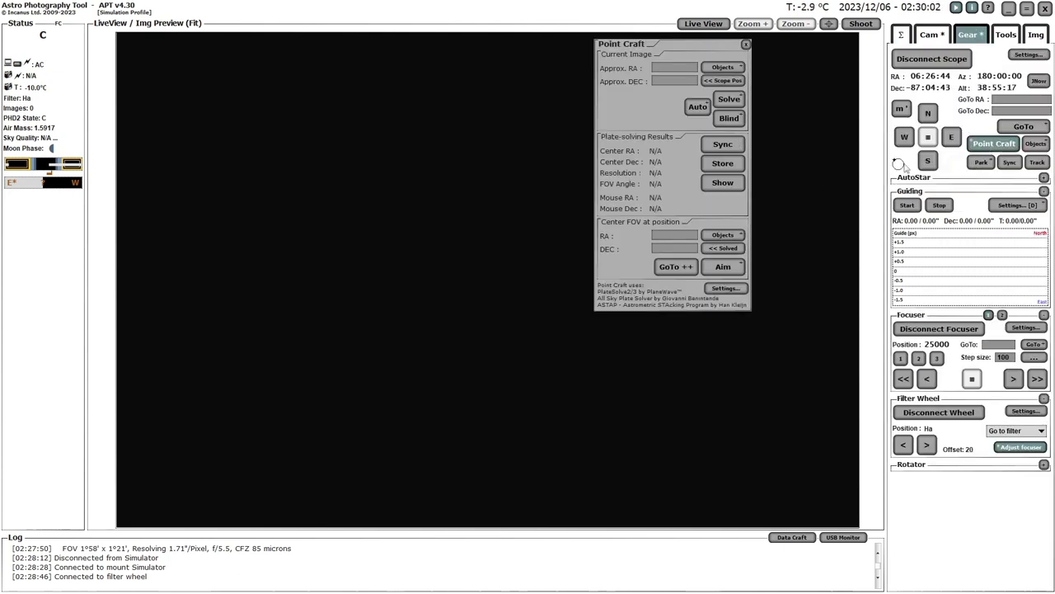
left_click(715, 288)
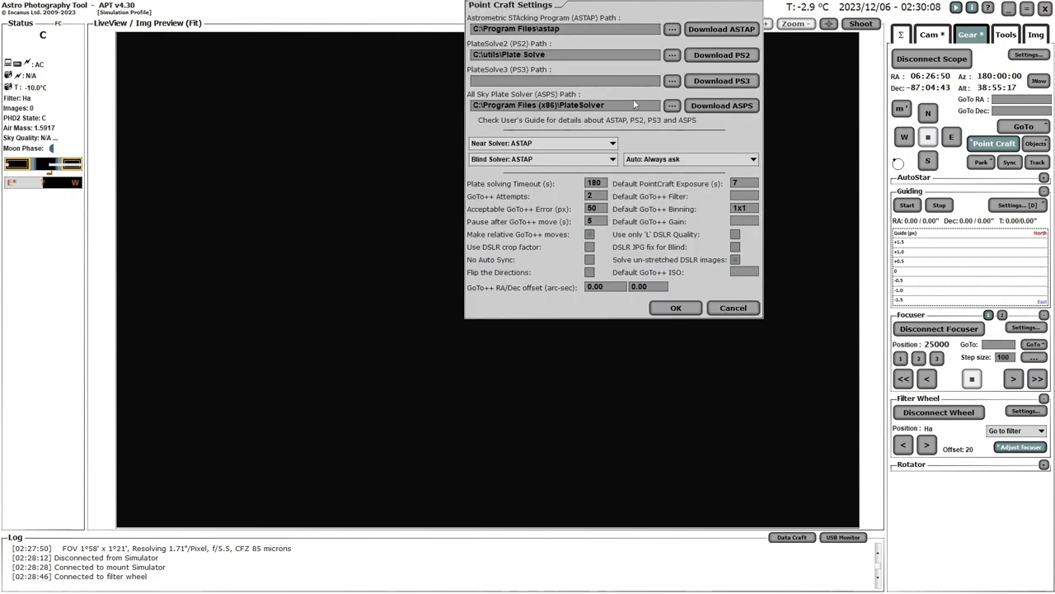
left_click(671, 55)
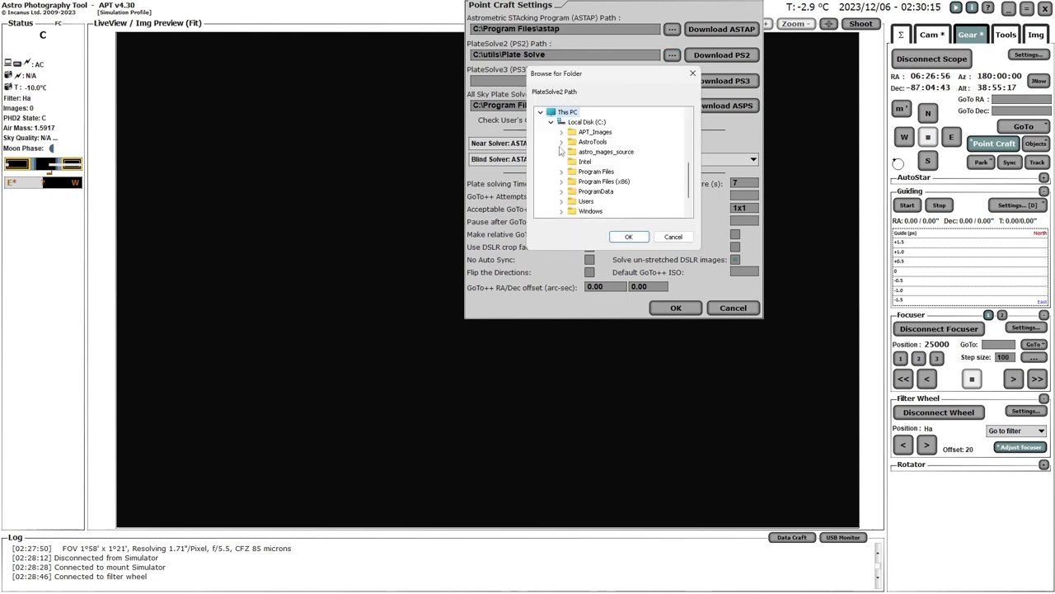
left_click(561, 143)
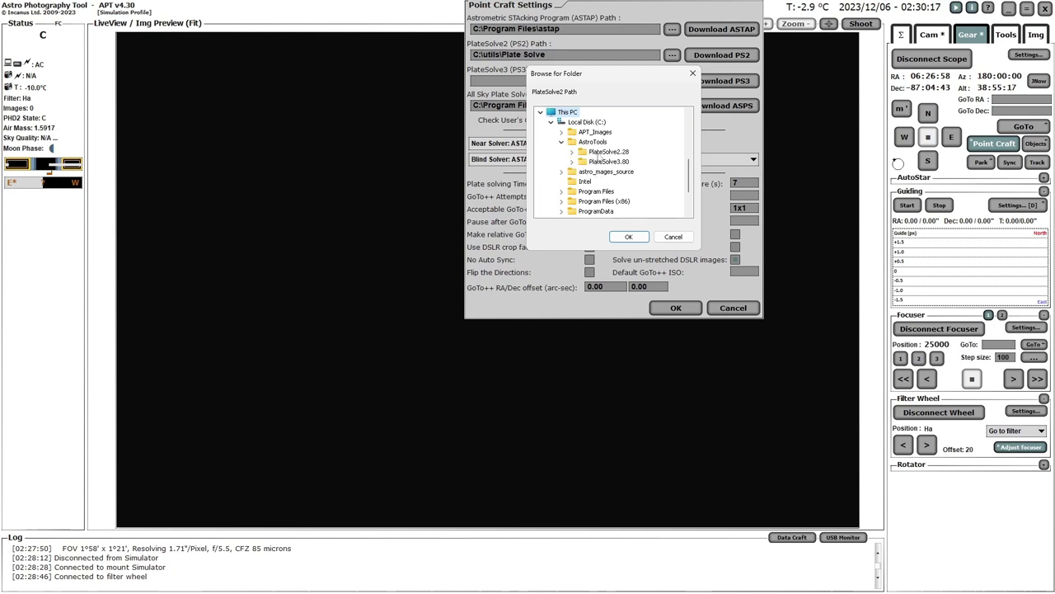
double_click(608, 152)
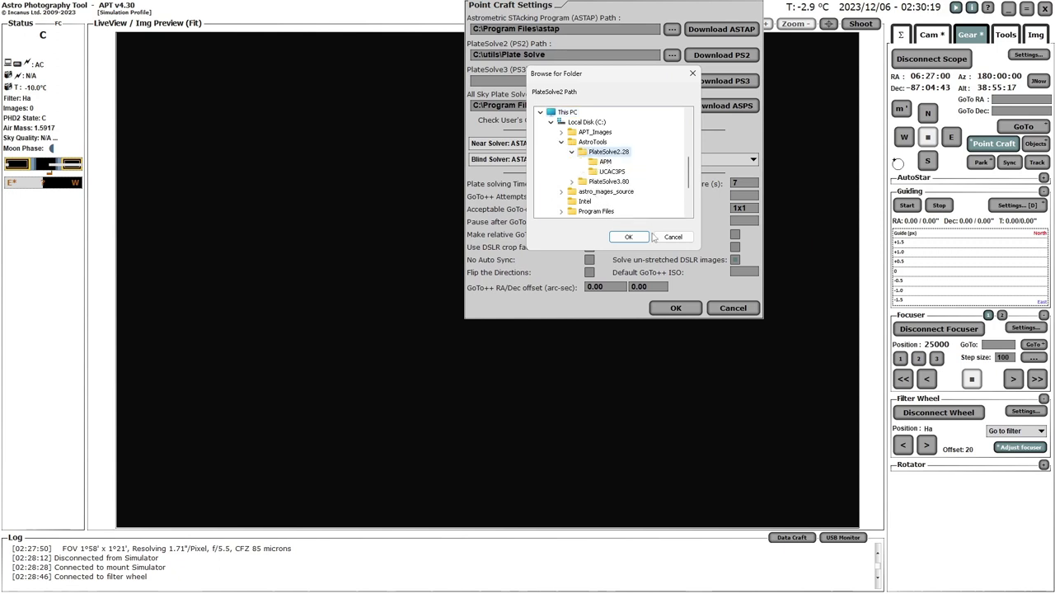
left_click(635, 238)
- Set the PlateSolve3 path to C:\AstroTools\PlateSolve3.80
left_click(671, 81)
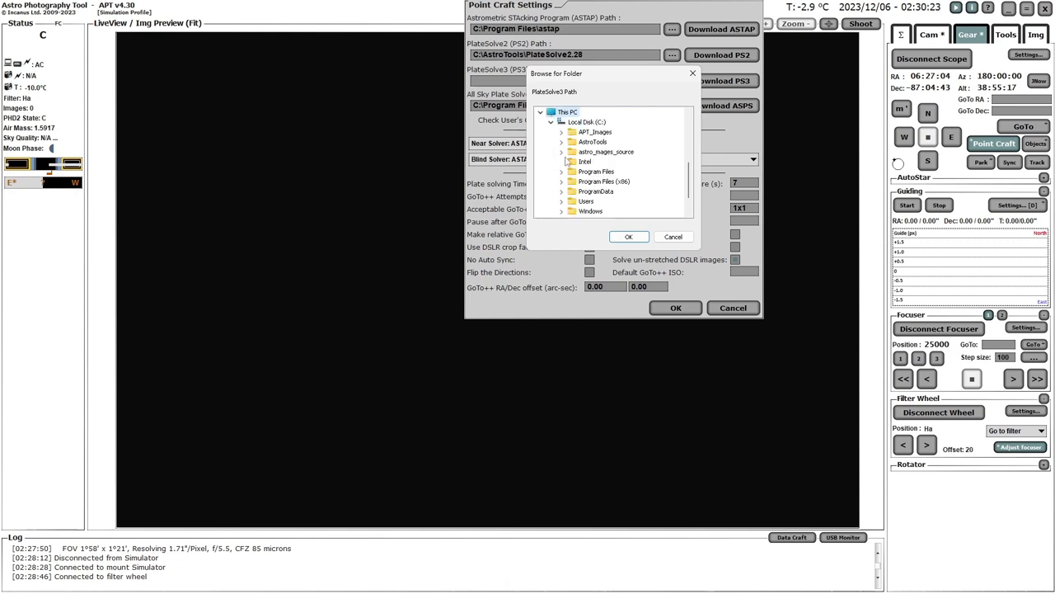
left_click(562, 142)
left_click(595, 162)
left_click(637, 239)
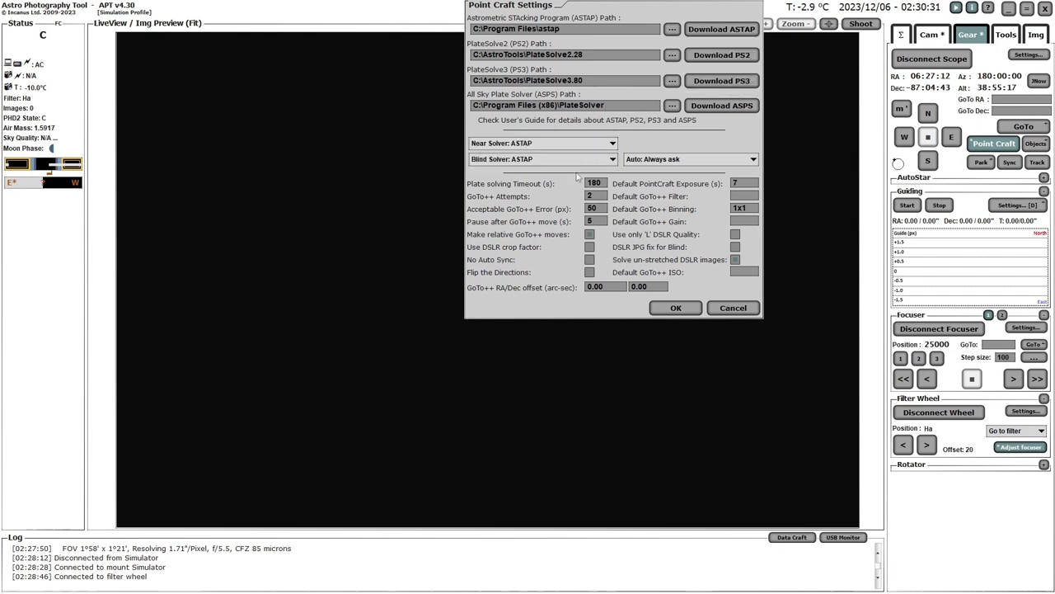
- Set Point Craft to 'Always use Near solving', 3 s default exposure, GoTo++ gain 100, and save
left_click(751, 160)
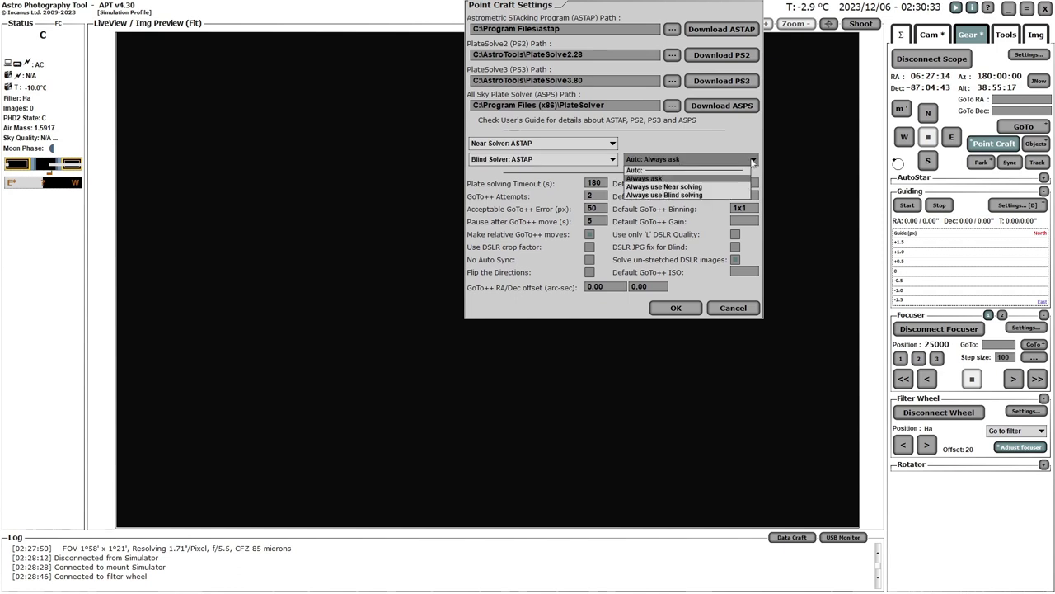
left_click(686, 188)
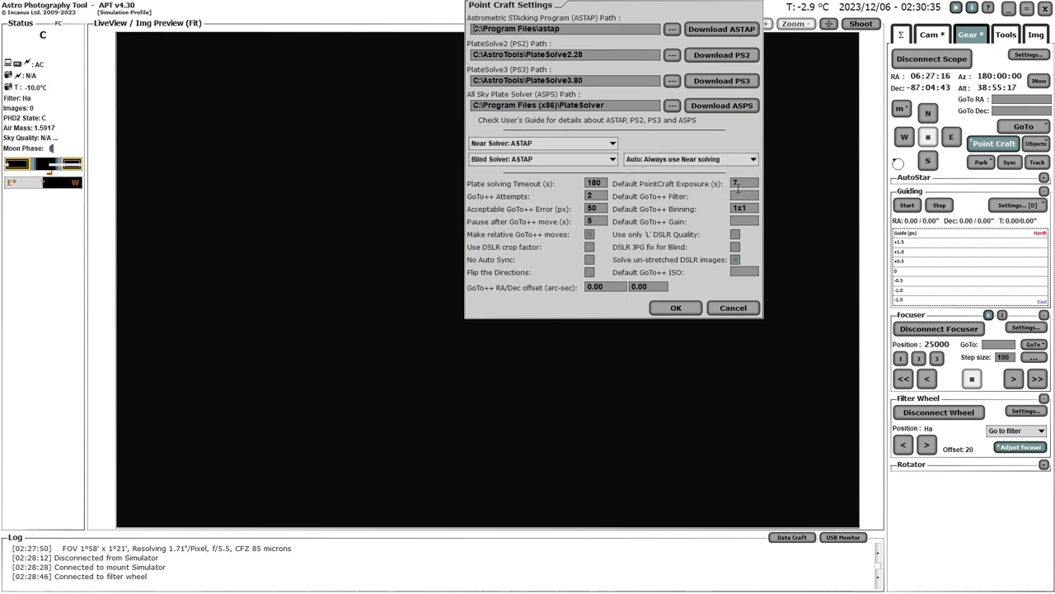
left_click_drag(741, 184, 717, 184)
type("3")
type("100")
left_click(675, 308)
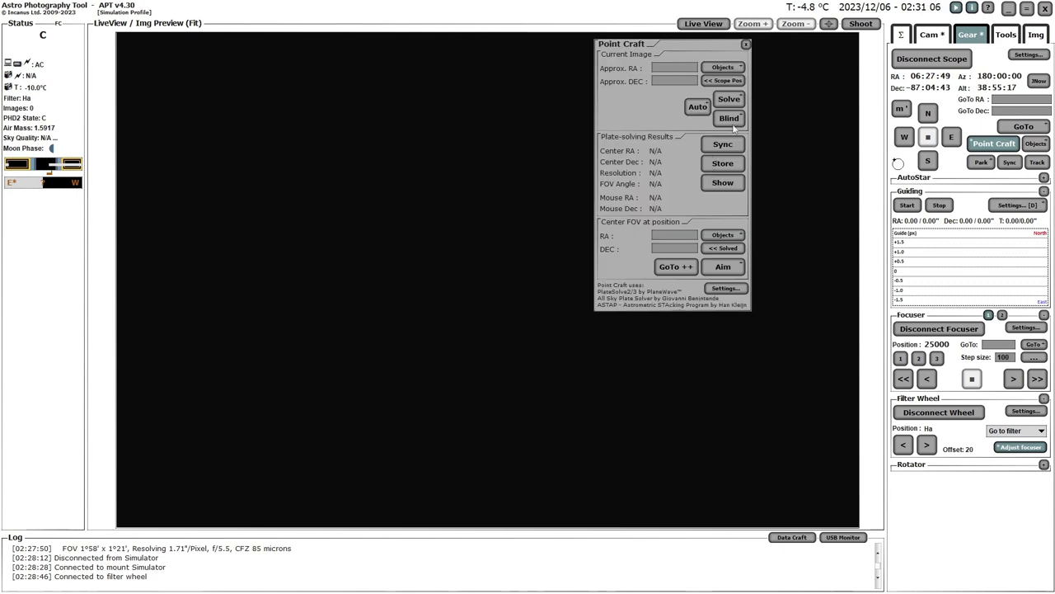
- Recheck the saved Point Craft settings, close the Point Craft panel, and quit APT
left_click(728, 289)
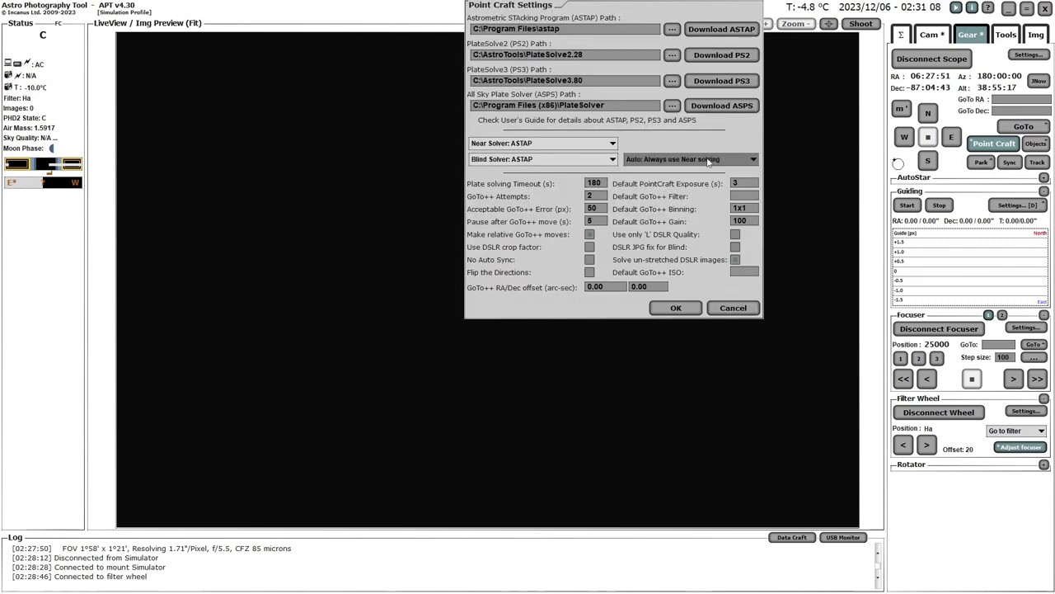
left_click(678, 311)
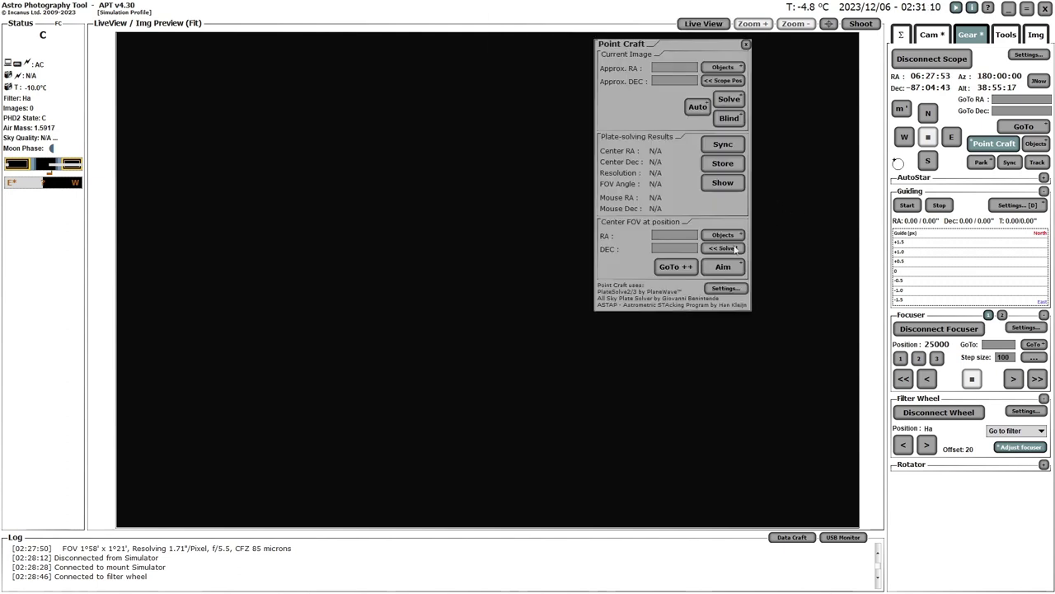
left_click(746, 45)
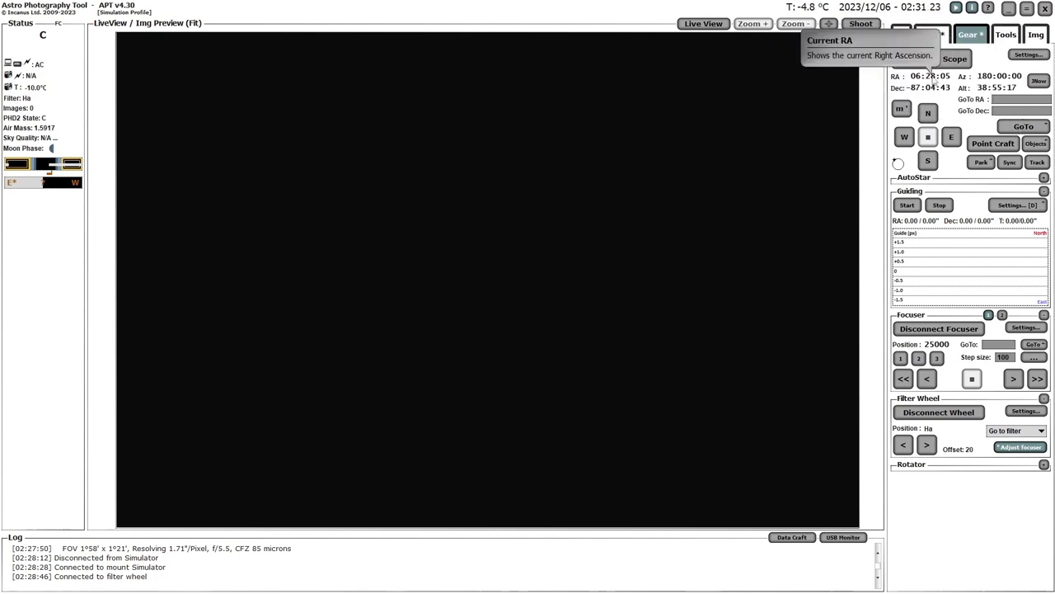
left_click(1044, 9)
- Confirm quitting APT, start the Sky Simulator simulation, and relaunch APT Simulation
left_click(642, 319)
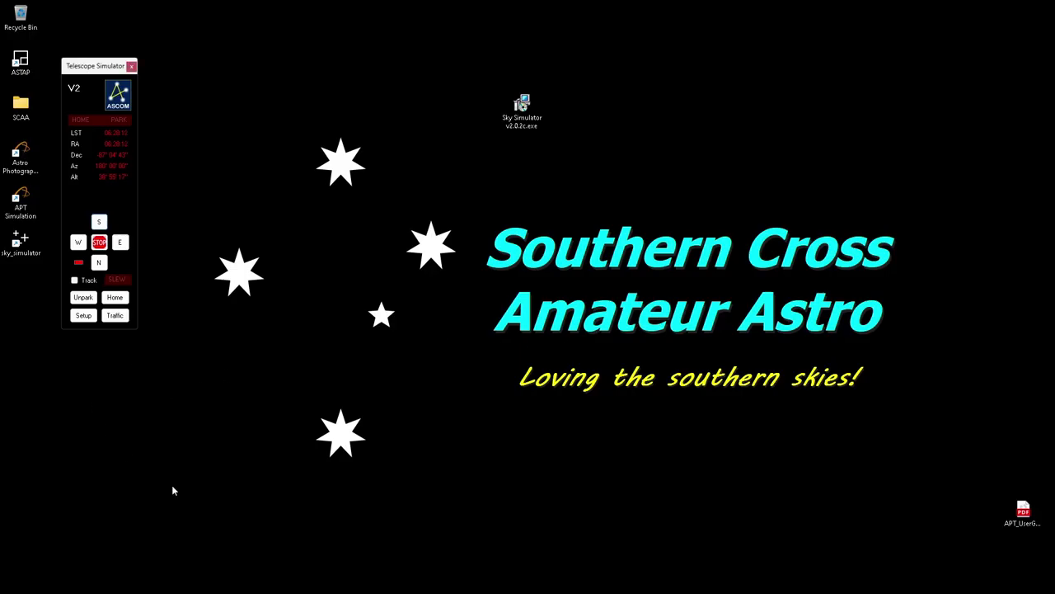
left_click(209, 583)
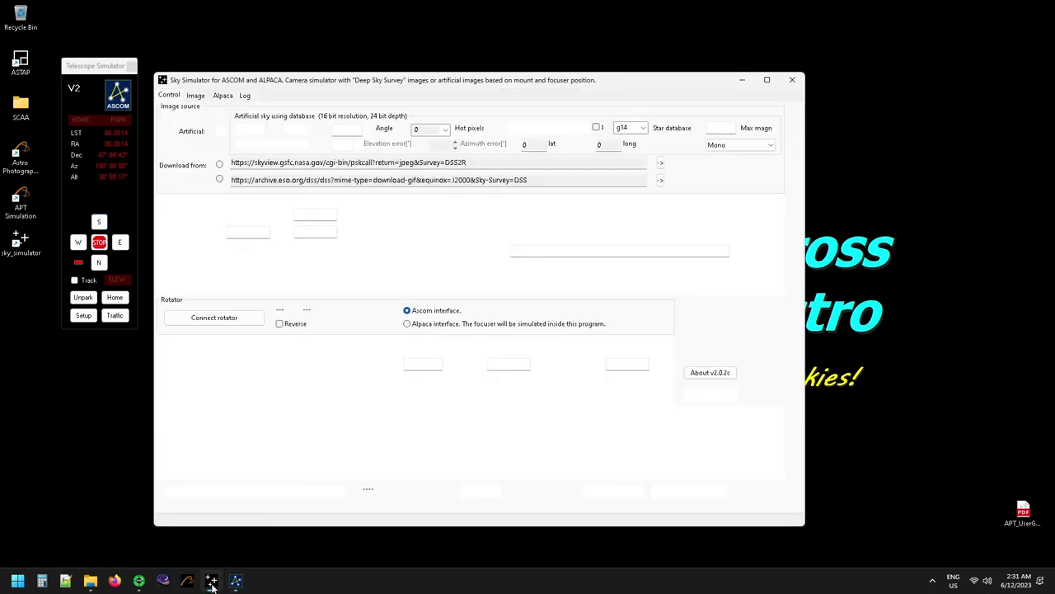
left_click(233, 492)
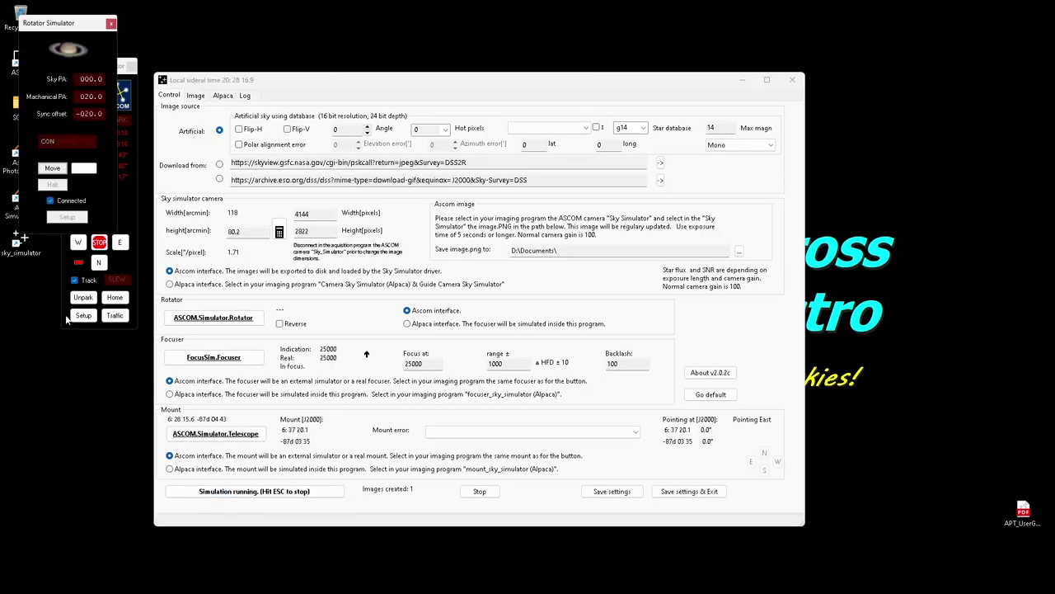
left_click_drag(46, 23, 98, 12)
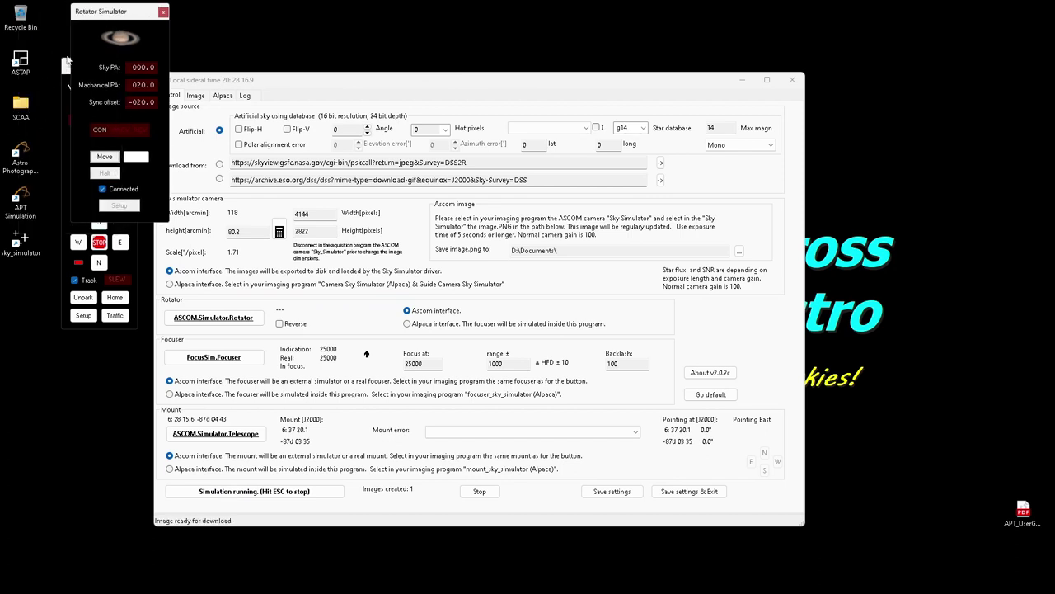
double_click(21, 208)
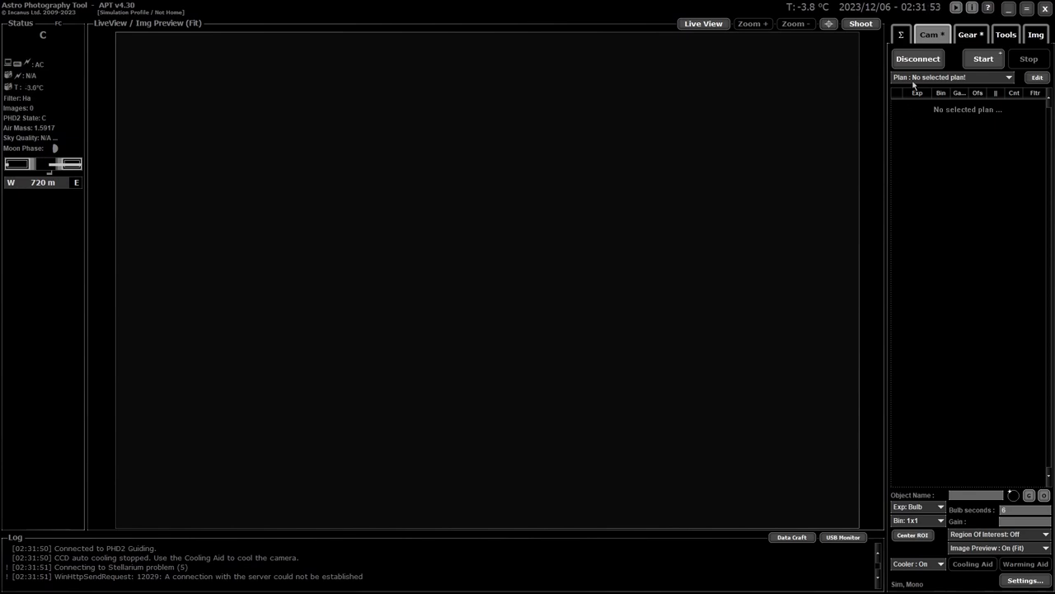
- Move the filter wheel to the G filter, then to the L filter
left_click(969, 39)
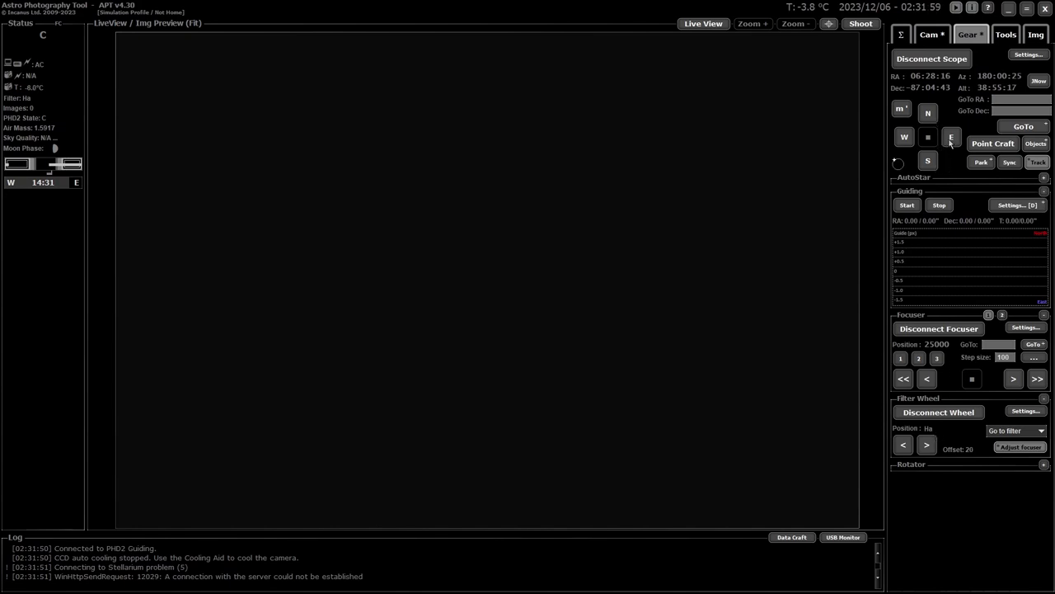
left_click(1014, 430)
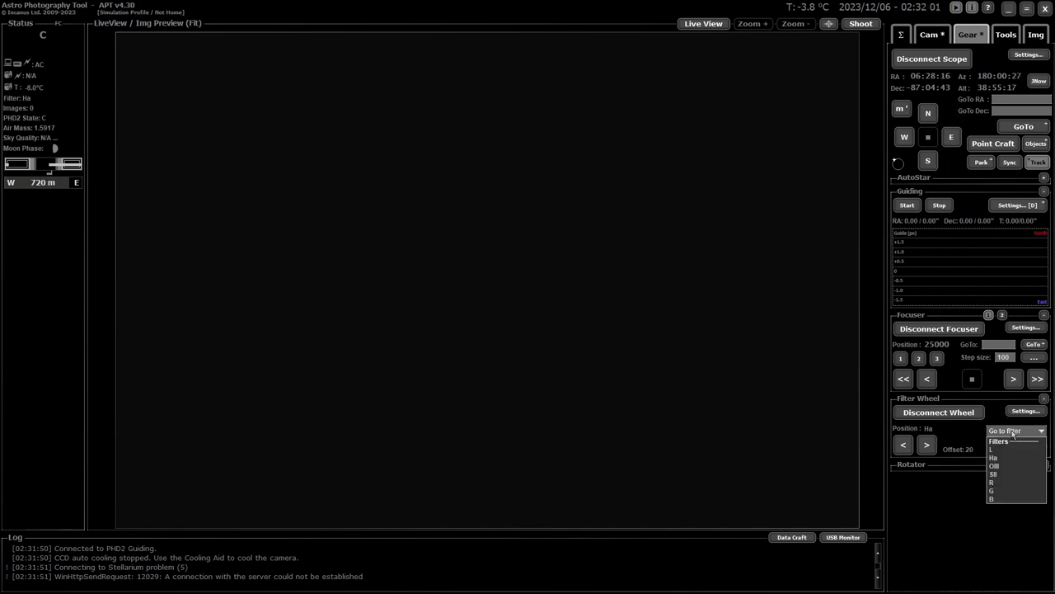
left_click(992, 490)
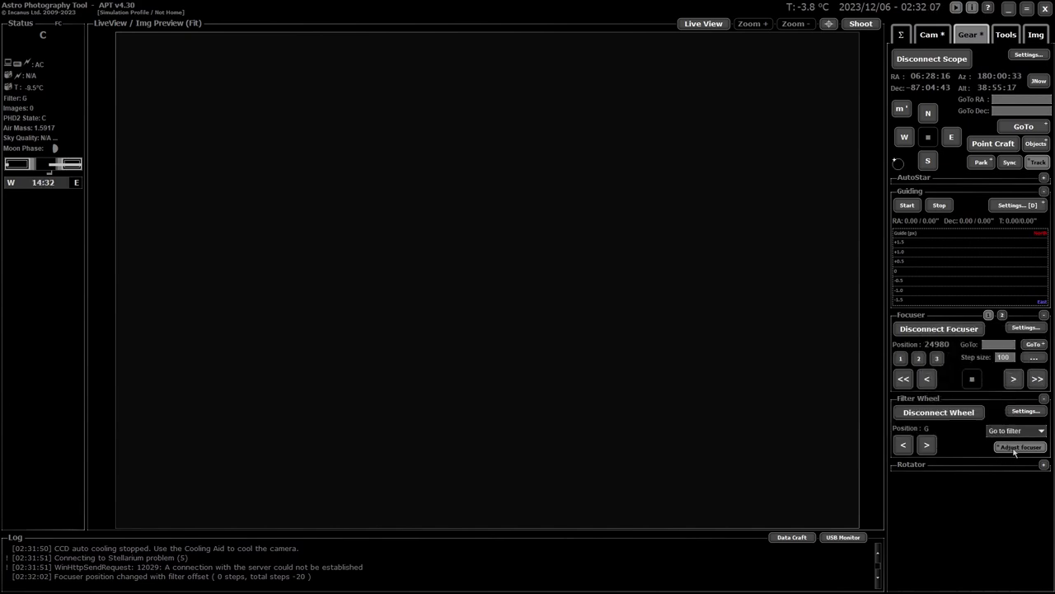
left_click(995, 430)
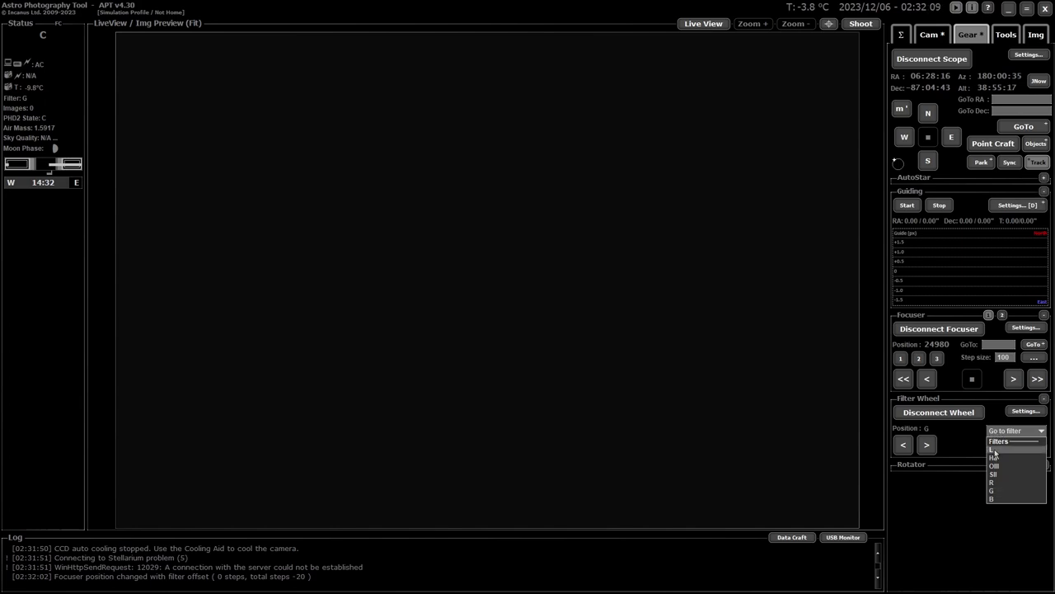
left_click(994, 449)
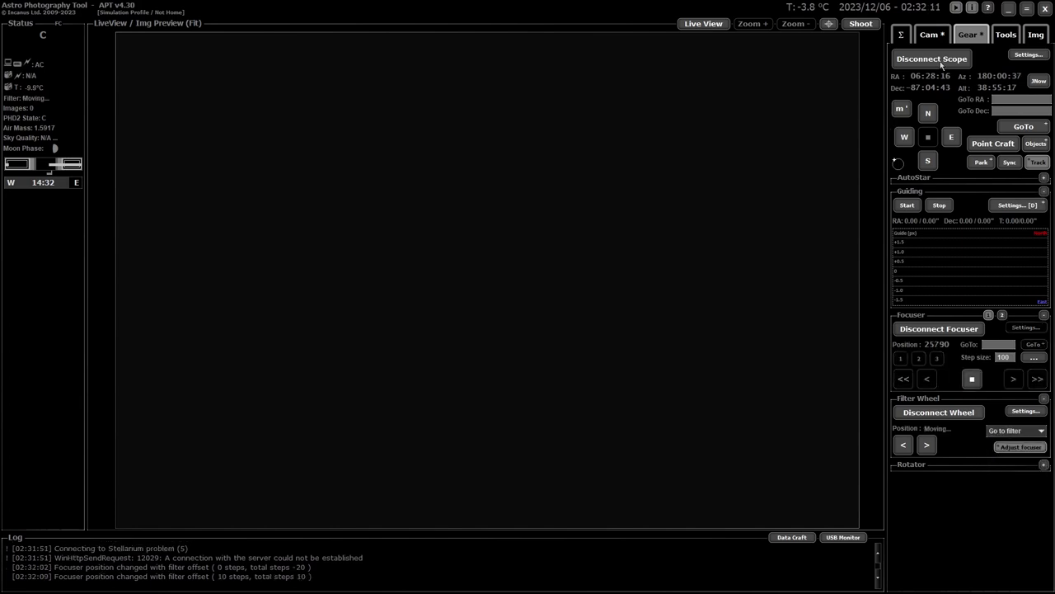
right_click(1019, 130)
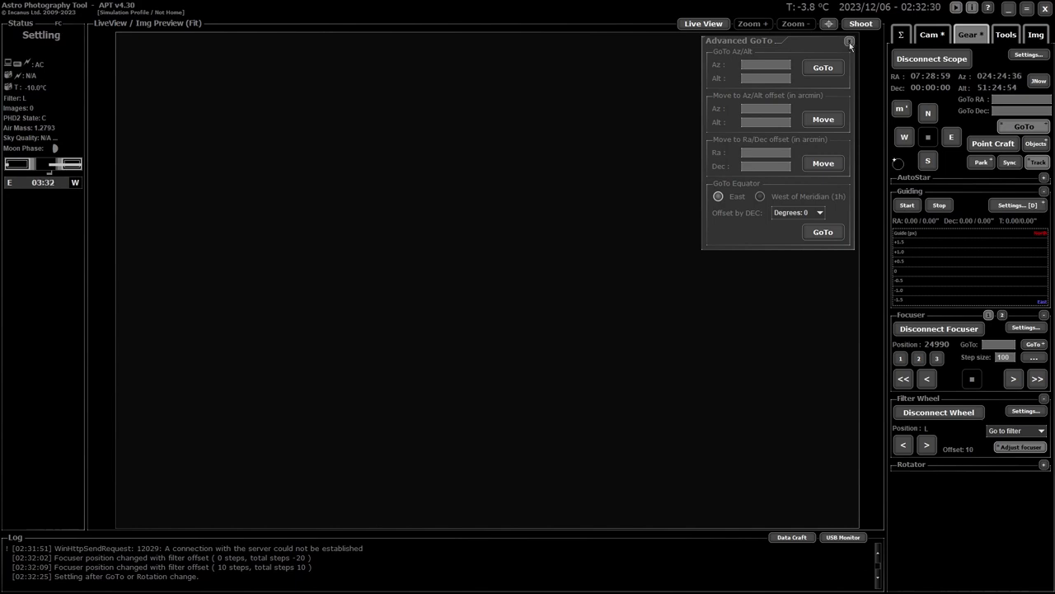
- Close the Advanced GoTo panel and bring PHD2 Guiding to the front
left_click(849, 41)
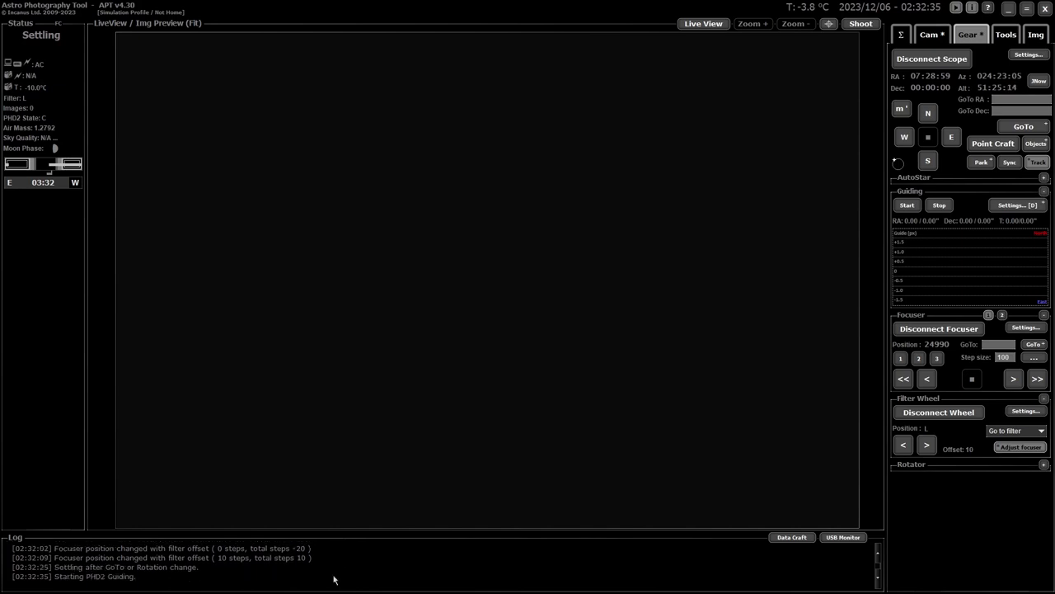
mouse_move(248, 589)
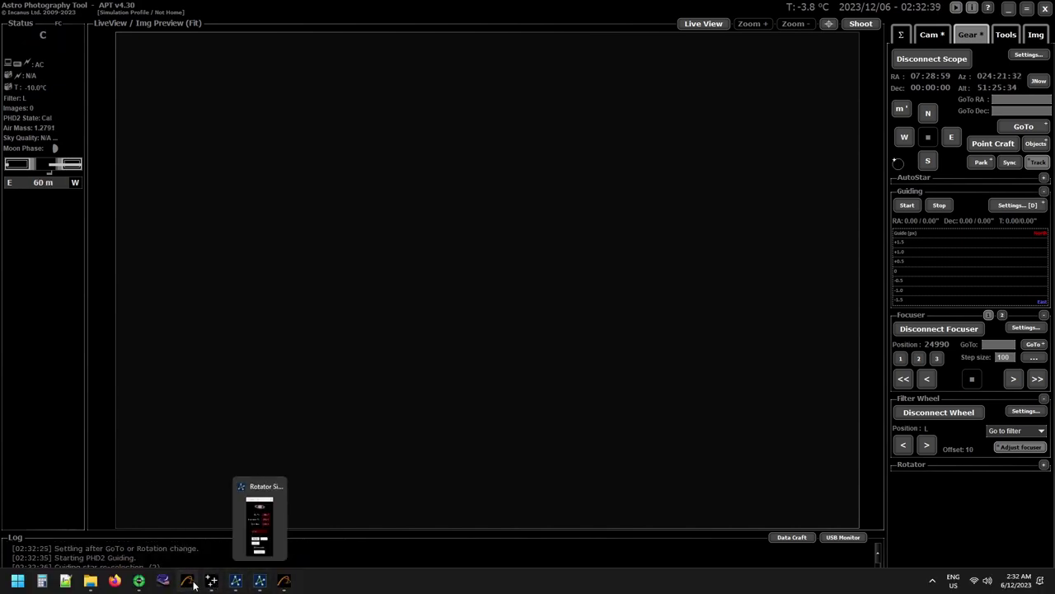
left_click(139, 581)
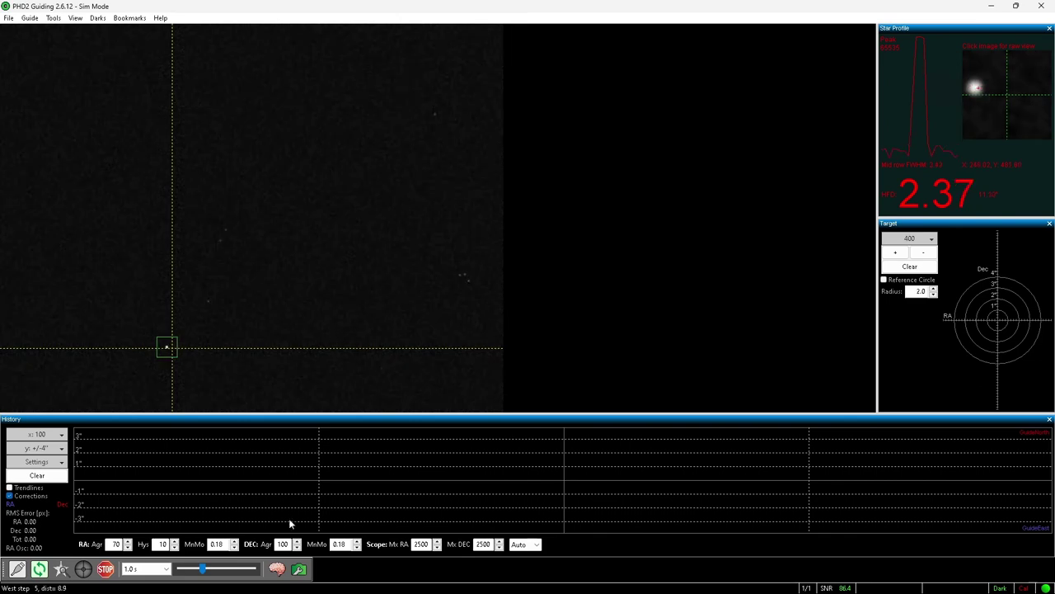
- Set the PHD2 camera simulator to 30 stars, 4 hot pixels and noise 20, then stop looping
left_click(11, 20)
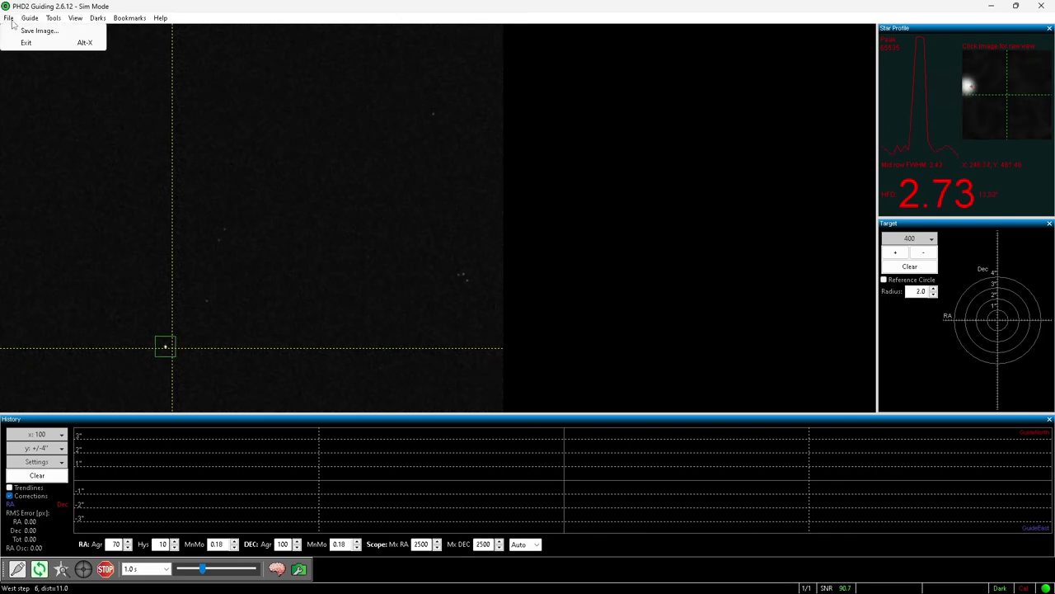
mouse_move(30, 24)
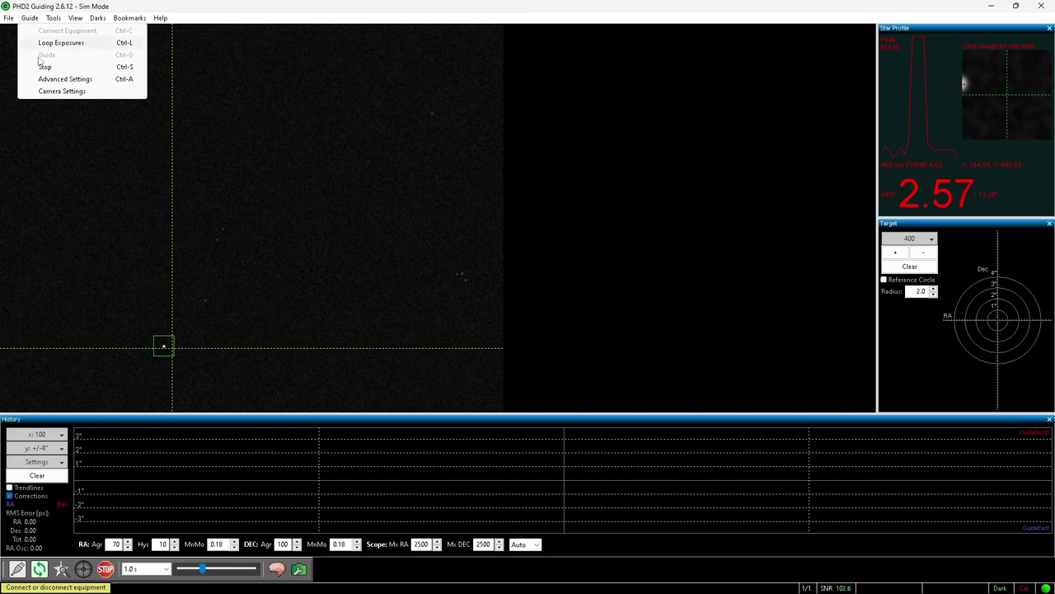
left_click(61, 91)
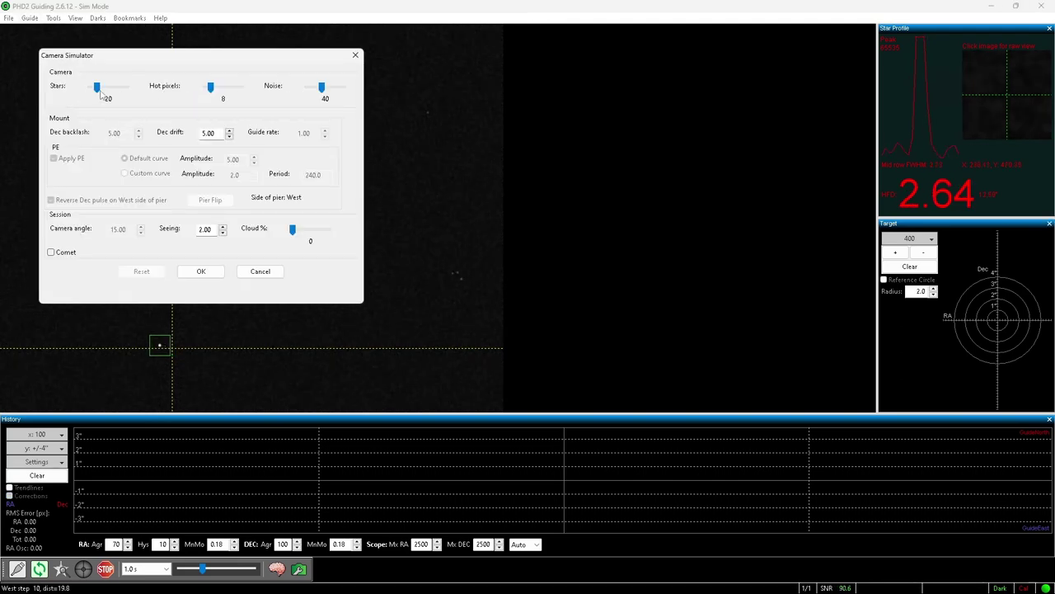
left_click_drag(97, 87, 101, 92)
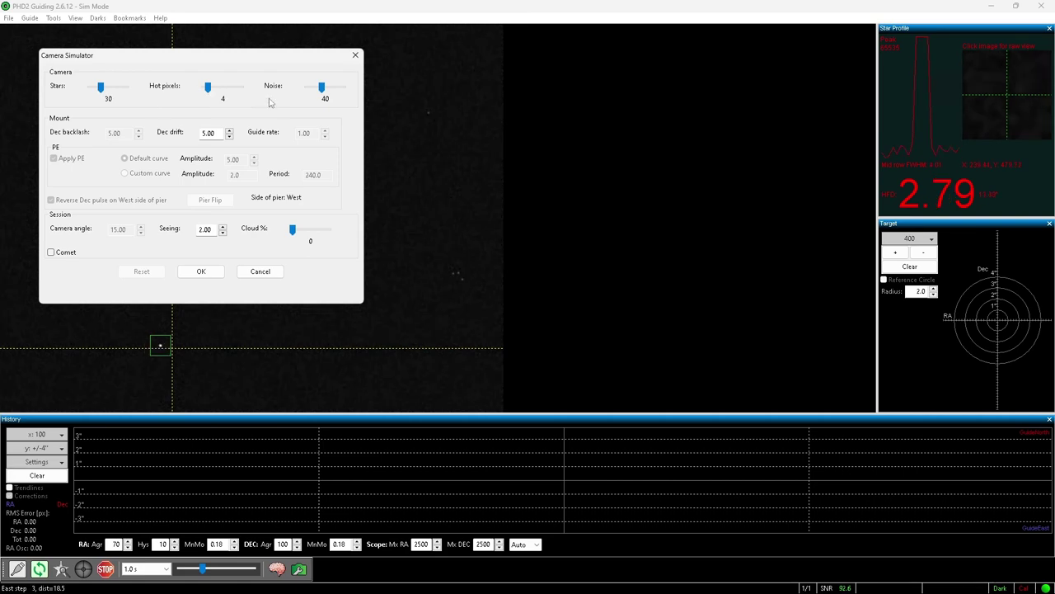
left_click_drag(321, 89, 314, 90)
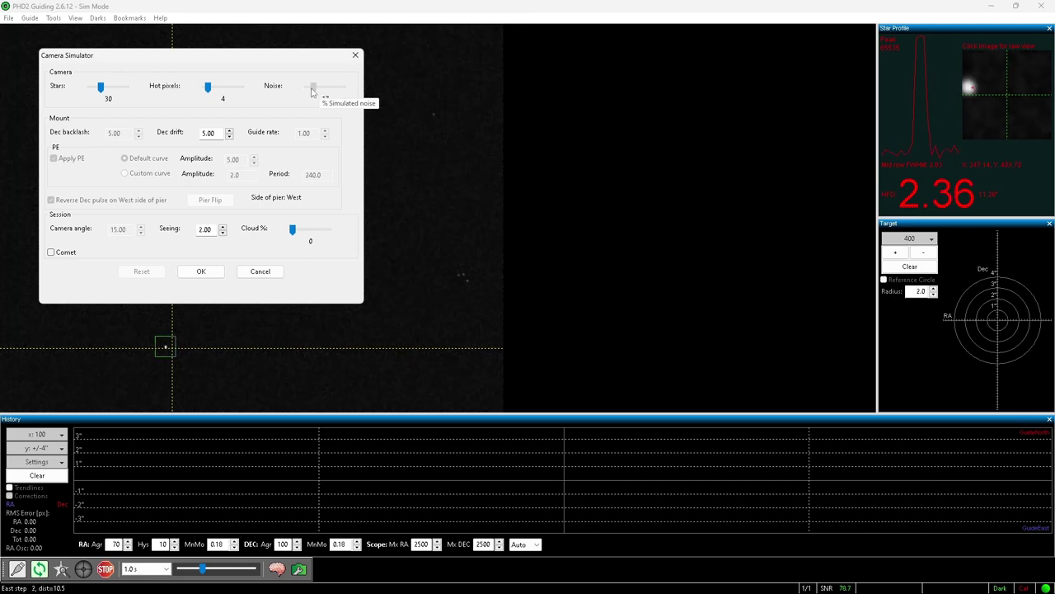
left_click_drag(312, 92, 313, 91)
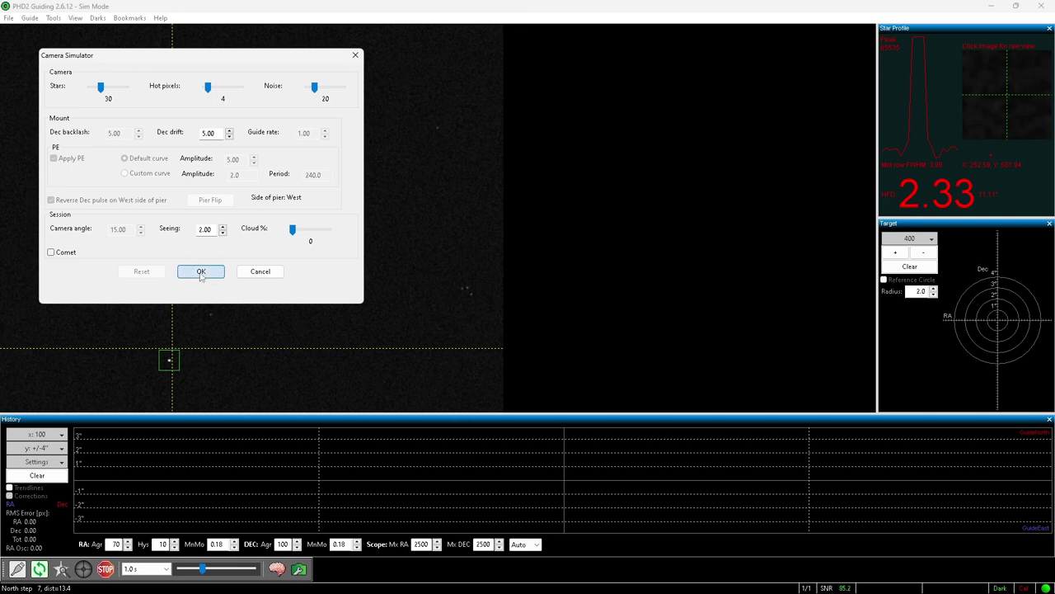
left_click(201, 271)
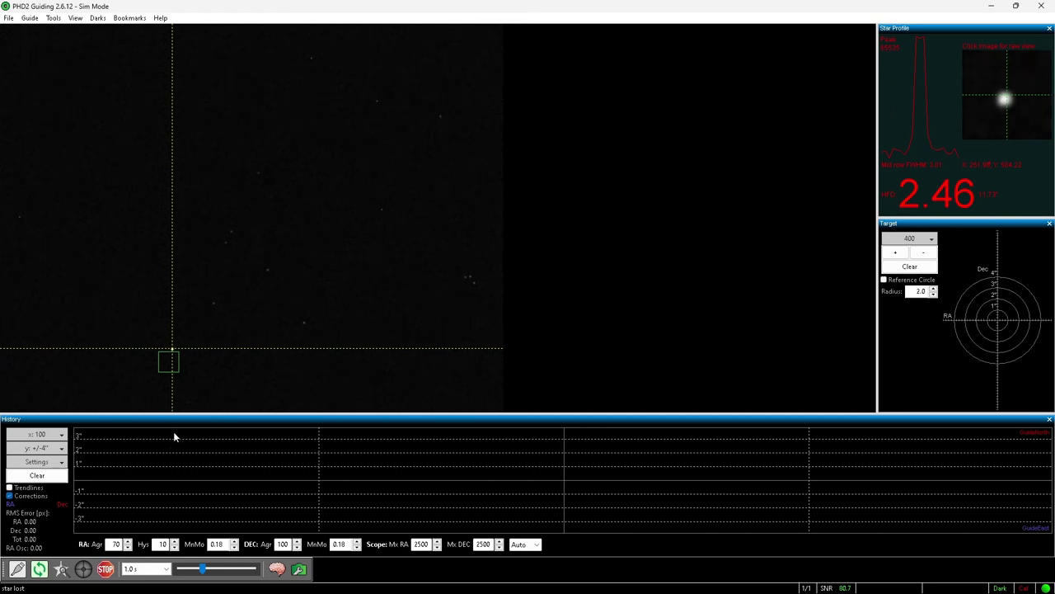
left_click(105, 569)
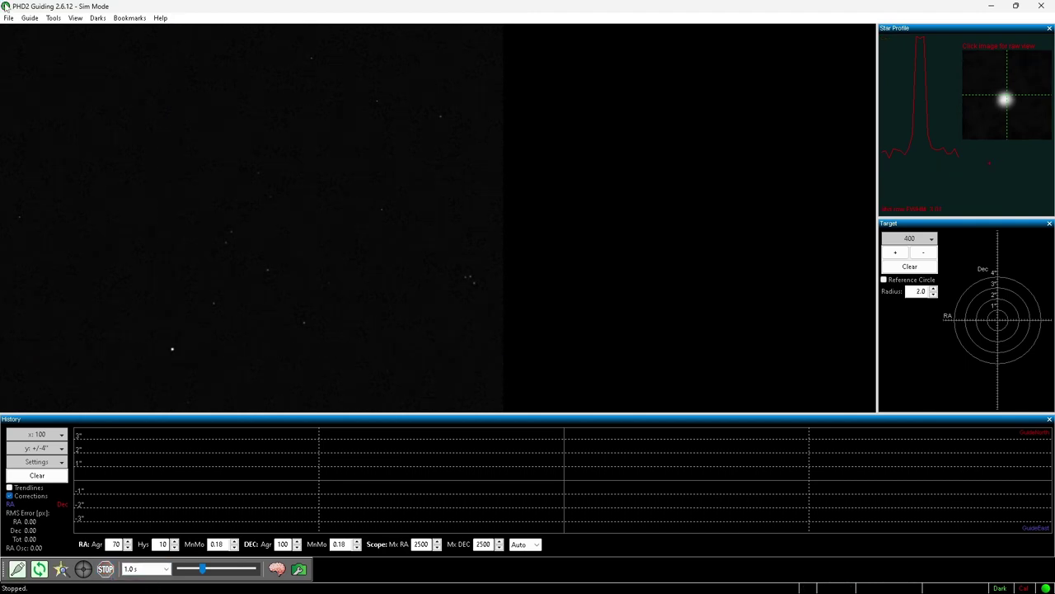
- Recheck the PHD2 camera simulator settings and close them unchanged
left_click(37, 22)
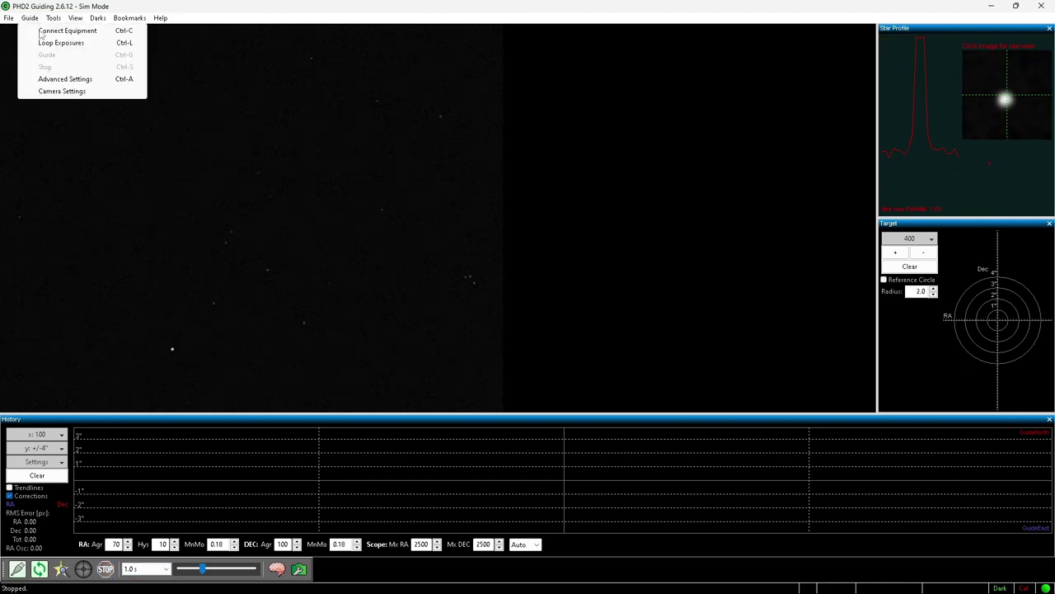
left_click(69, 91)
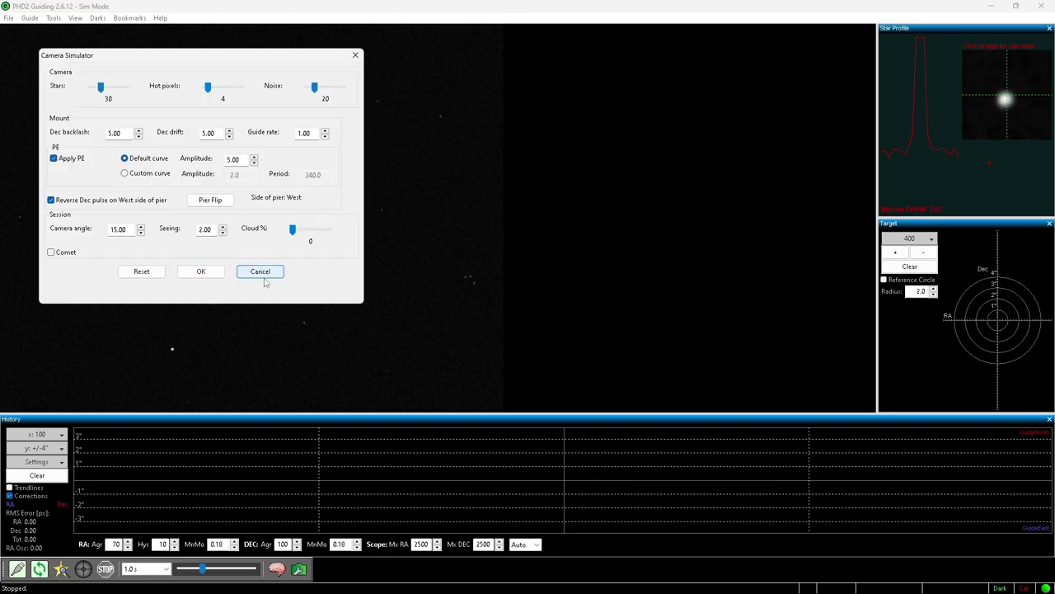
left_click(196, 272)
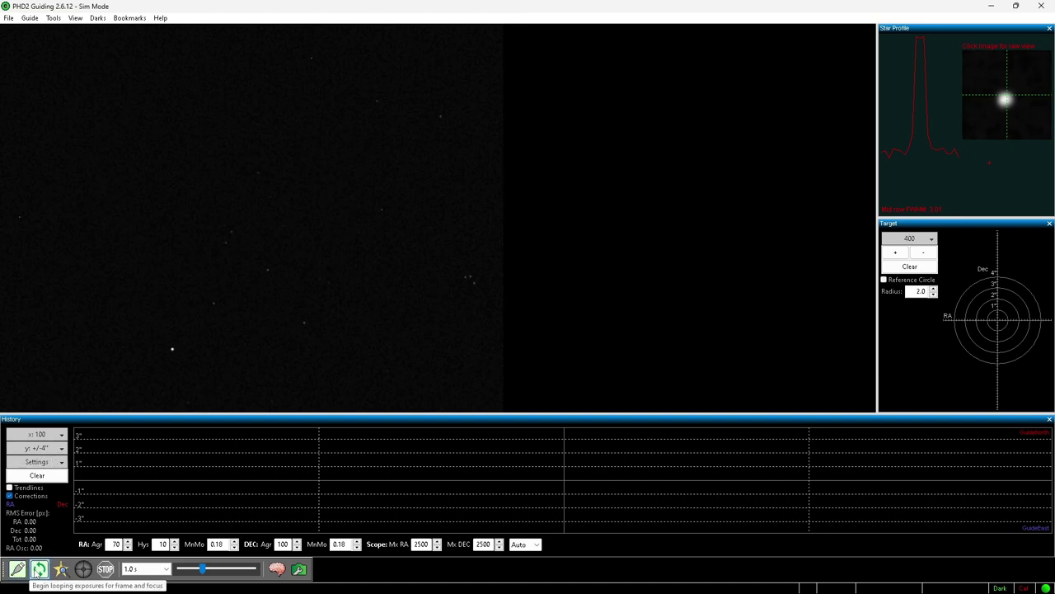
- Start looping exposures, auto-select a guide star, and return to APT
left_click(38, 569)
left_click(62, 569)
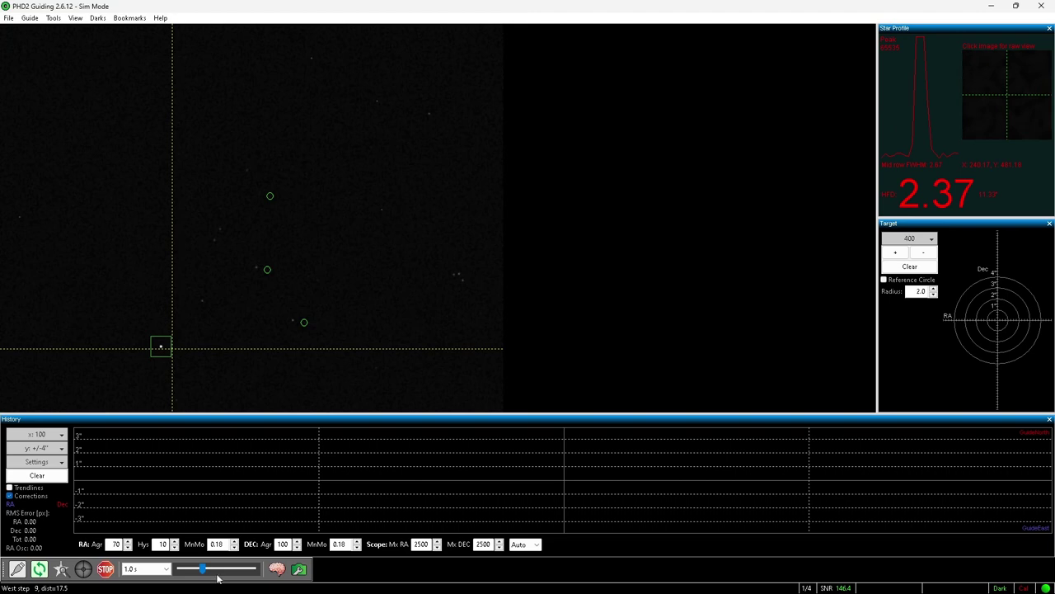
mouse_move(219, 587)
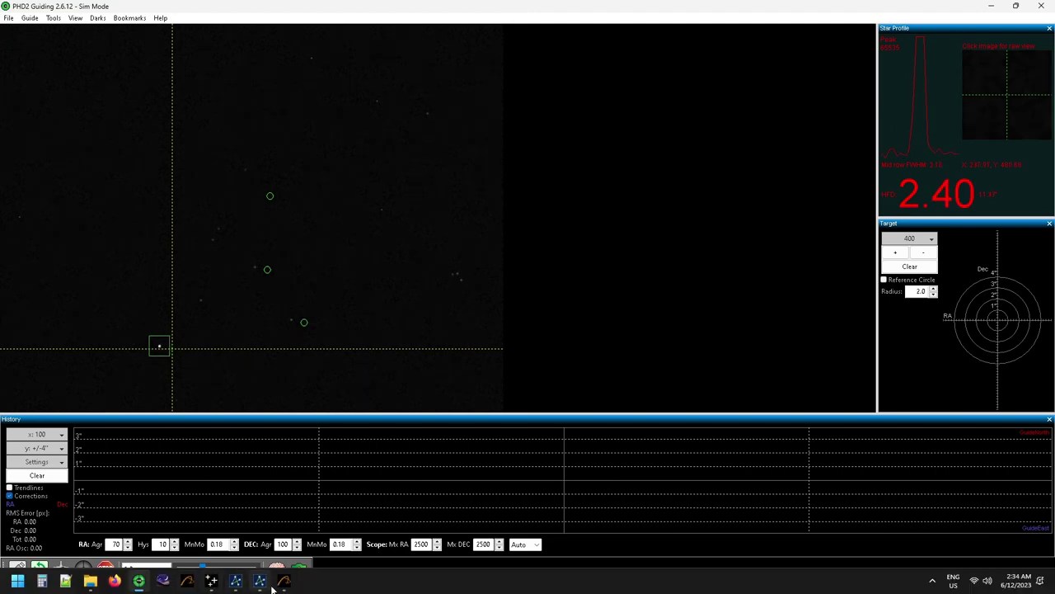
mouse_move(284, 588)
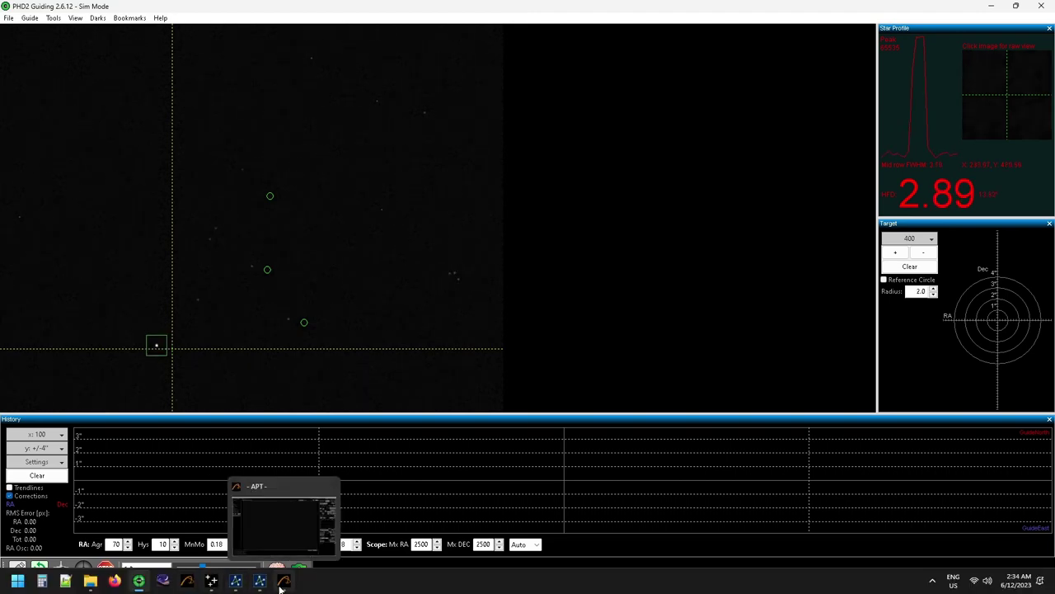
left_click(284, 582)
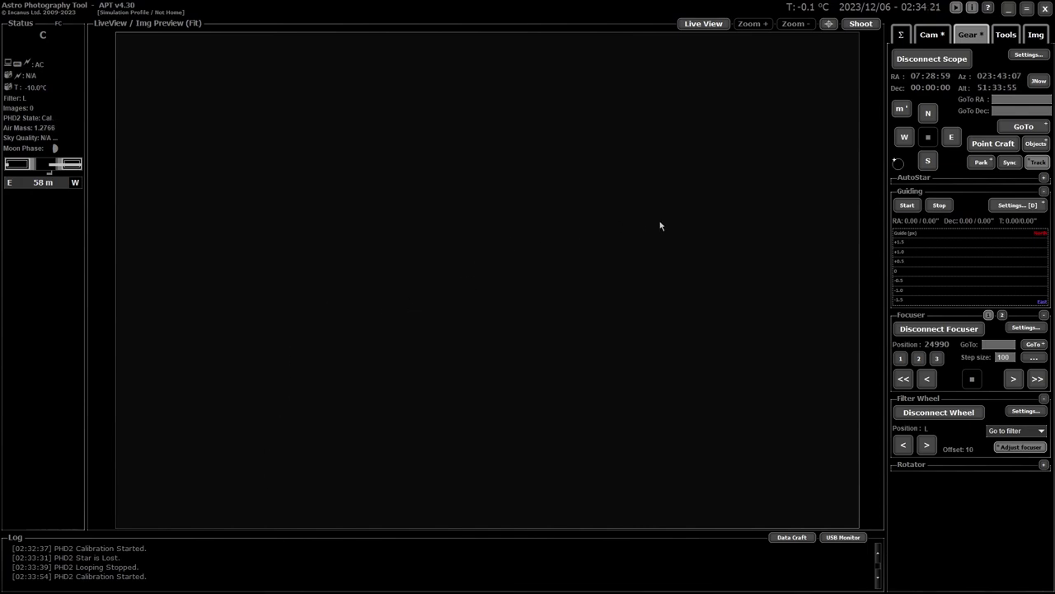
- Set APT guiding dither distance 3, PHD2 graph metrics Arc-Sec and graph scale 4
left_click(1018, 206)
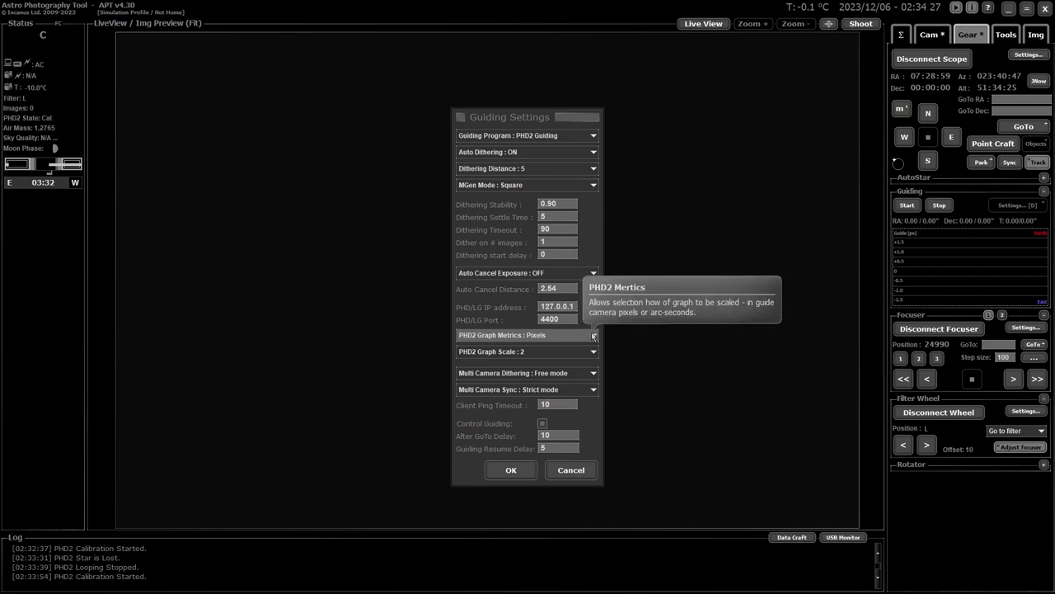
left_click(593, 169)
scroll(512, 216, "up", 1)
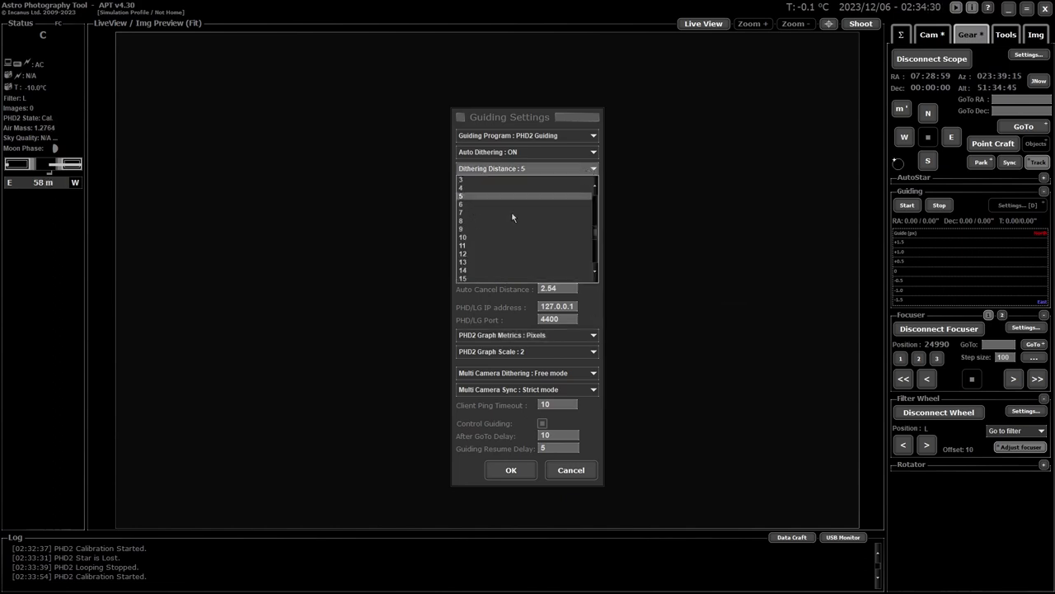
left_click(463, 179)
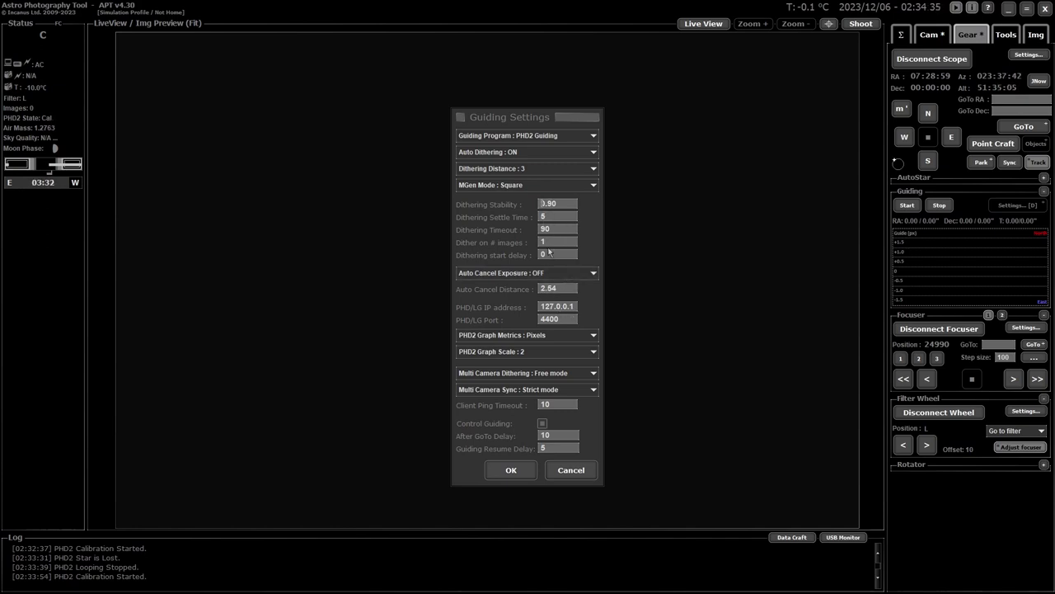
left_click(592, 336)
left_click(508, 364)
left_click(593, 354)
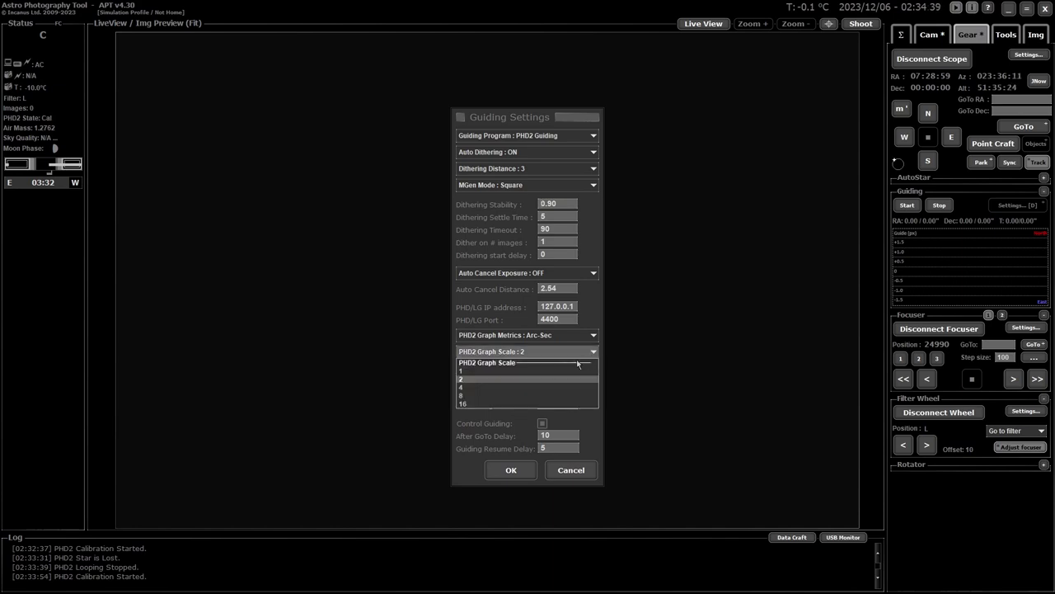
left_click(506, 387)
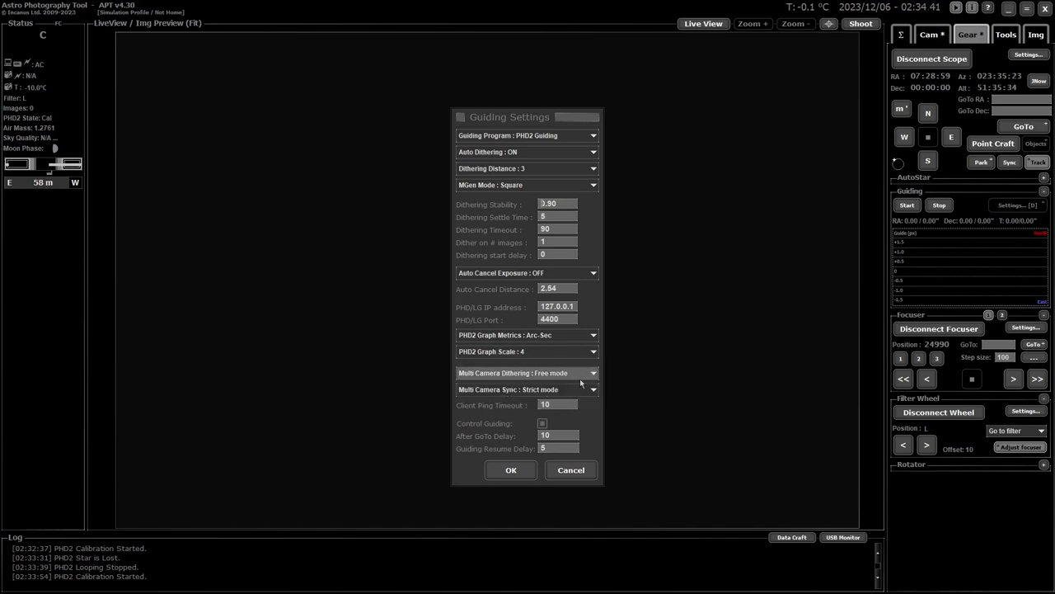
left_click(512, 470)
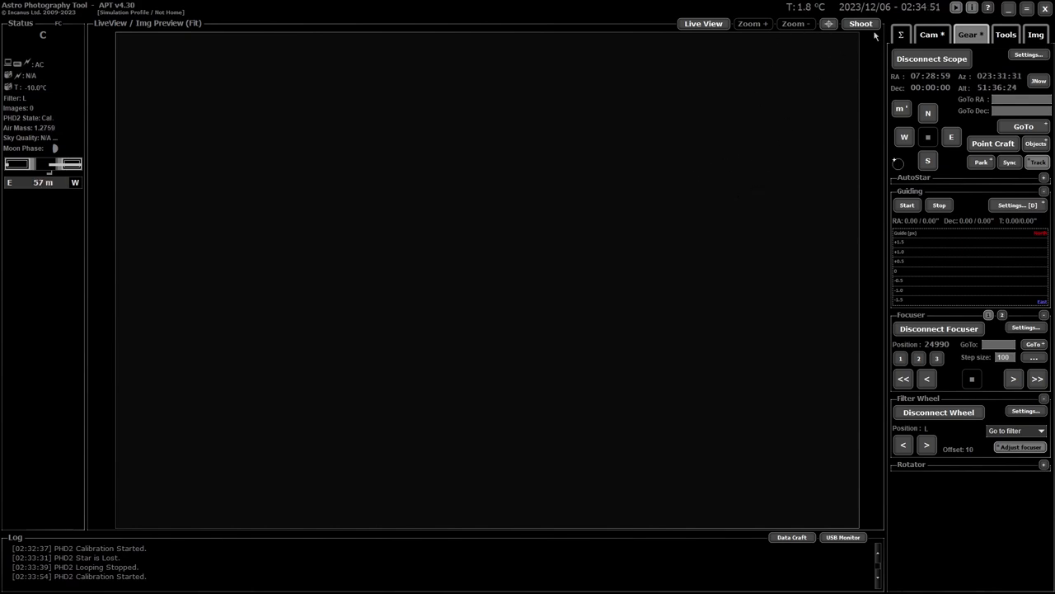
left_click(931, 35)
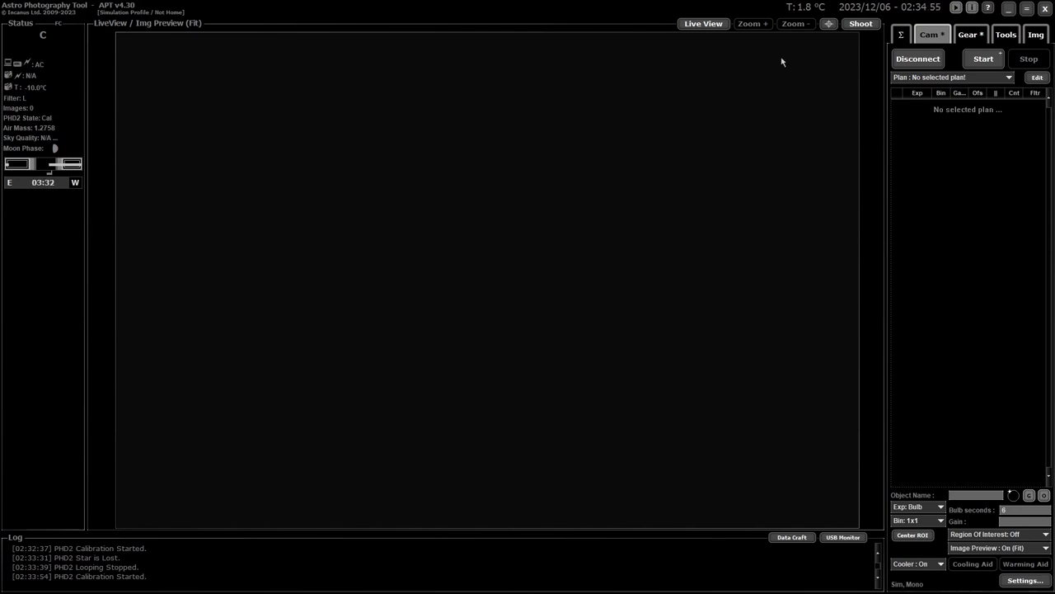
left_click(1007, 10)
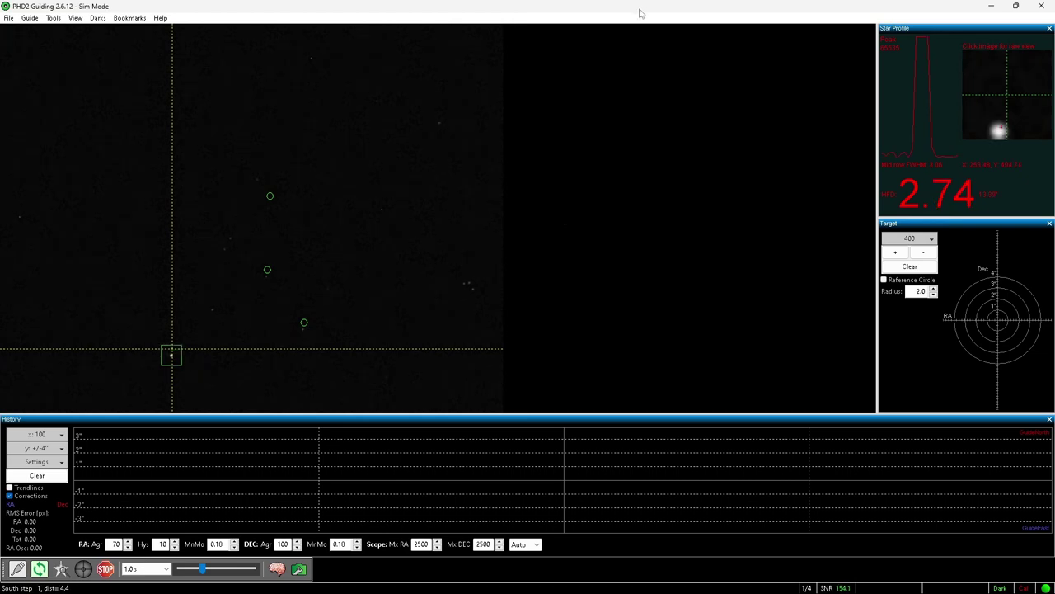
left_click(994, 9)
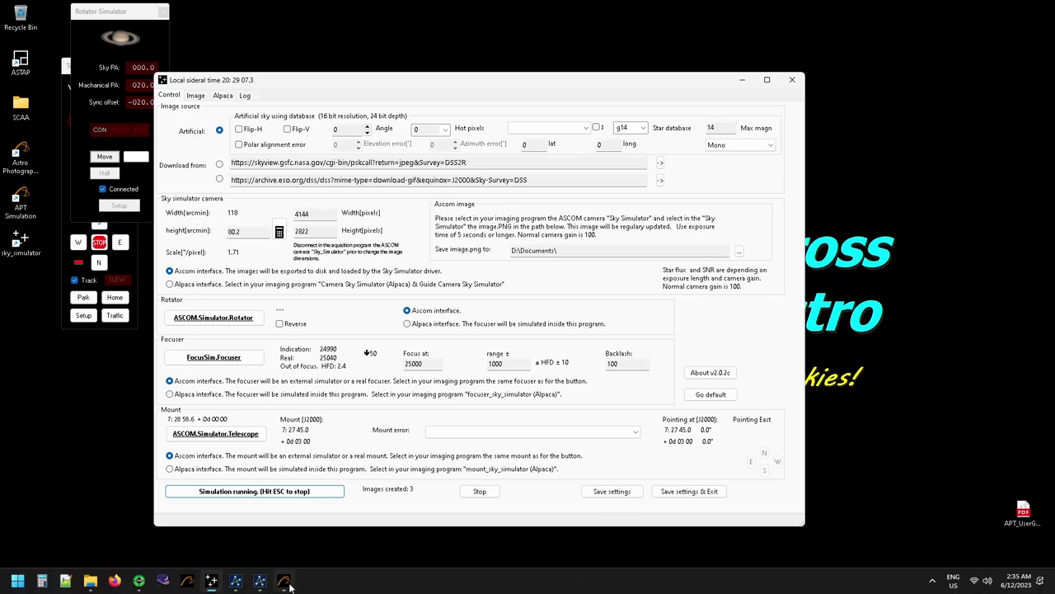
left_click(286, 582)
left_click(973, 35)
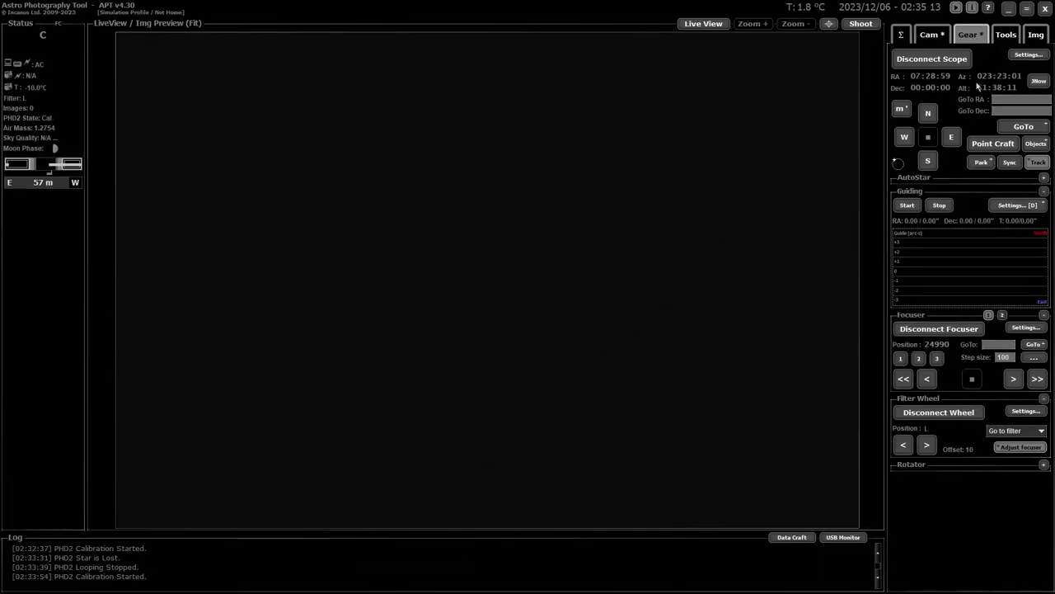
- Filter the deep-sky list by altitude and pick M42 Orion Nebula as the GoTo target
left_click(1035, 144)
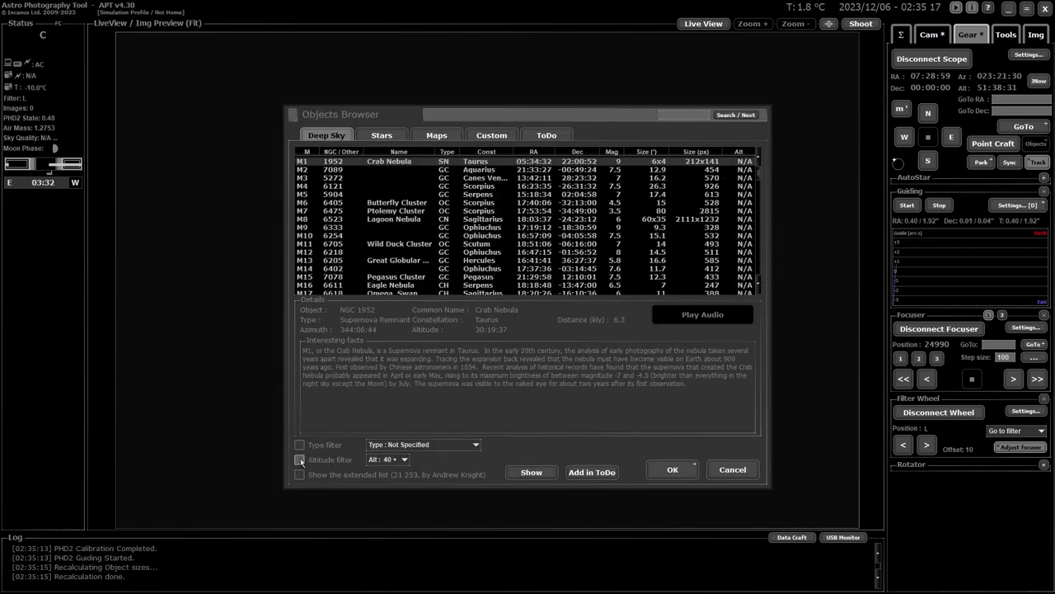
left_click(300, 460)
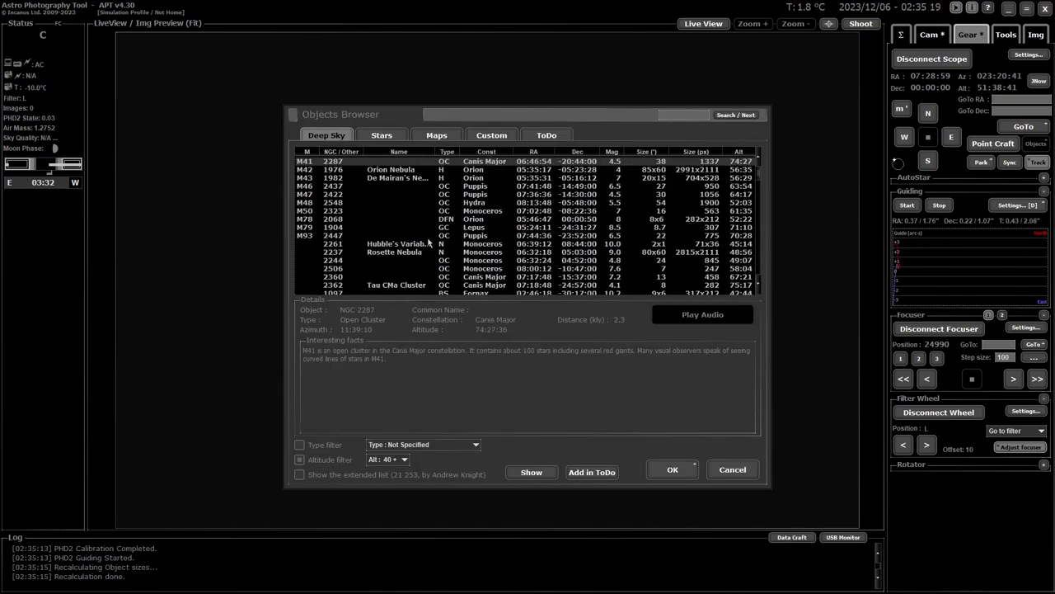
double_click(392, 170)
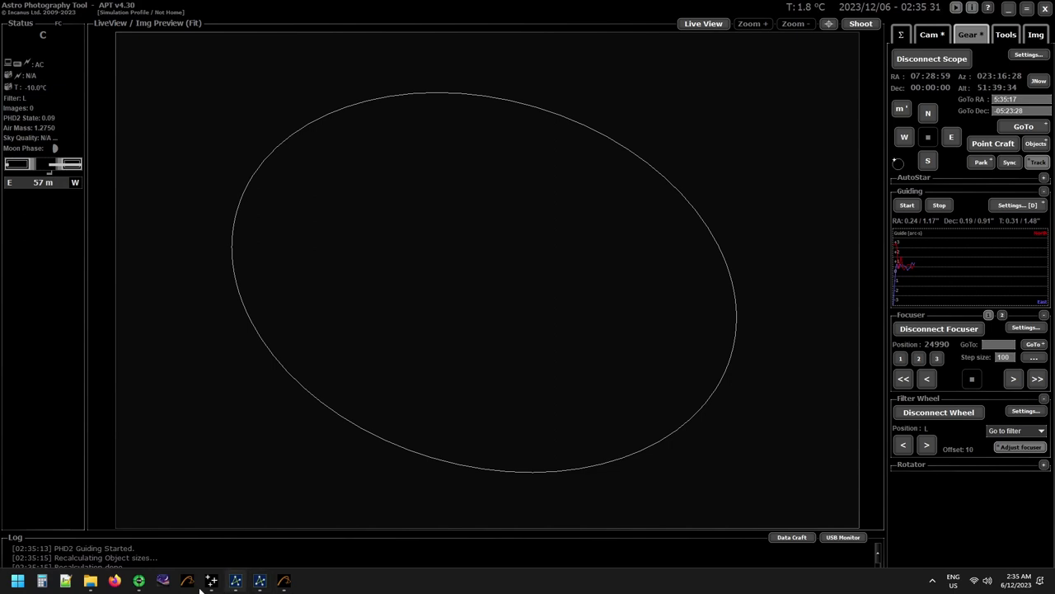
left_click(139, 580)
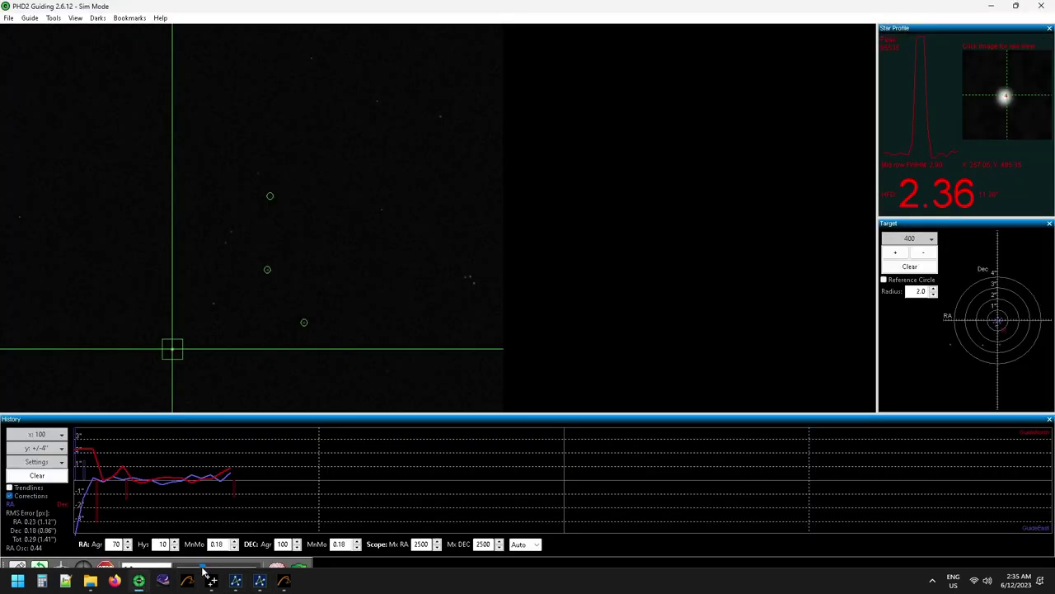
left_click(285, 582)
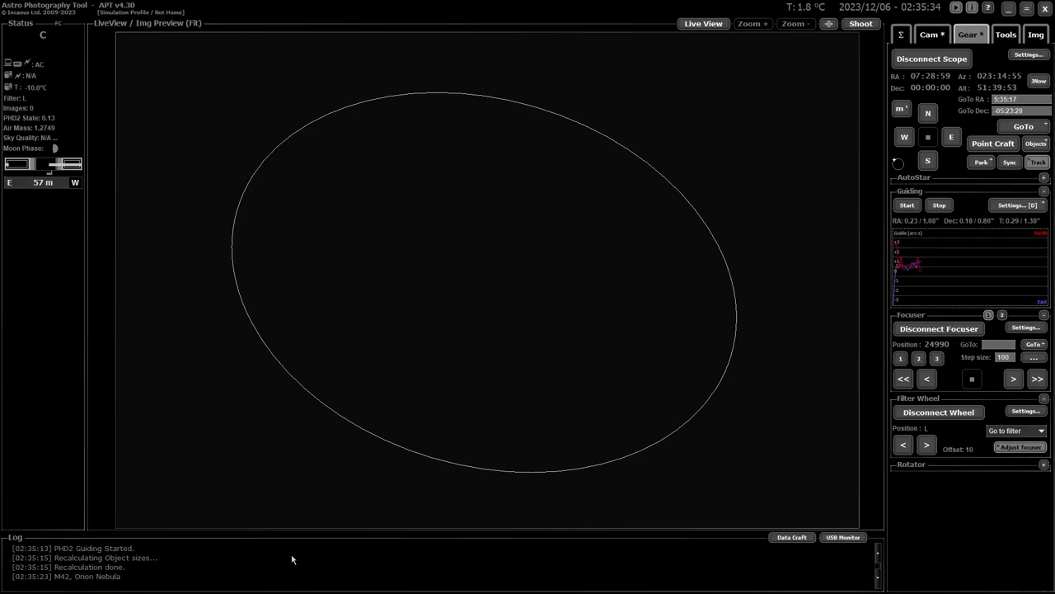
- Slew to M42, then run Point Craft Auto from the scope position to solve and sync
left_click(1024, 127)
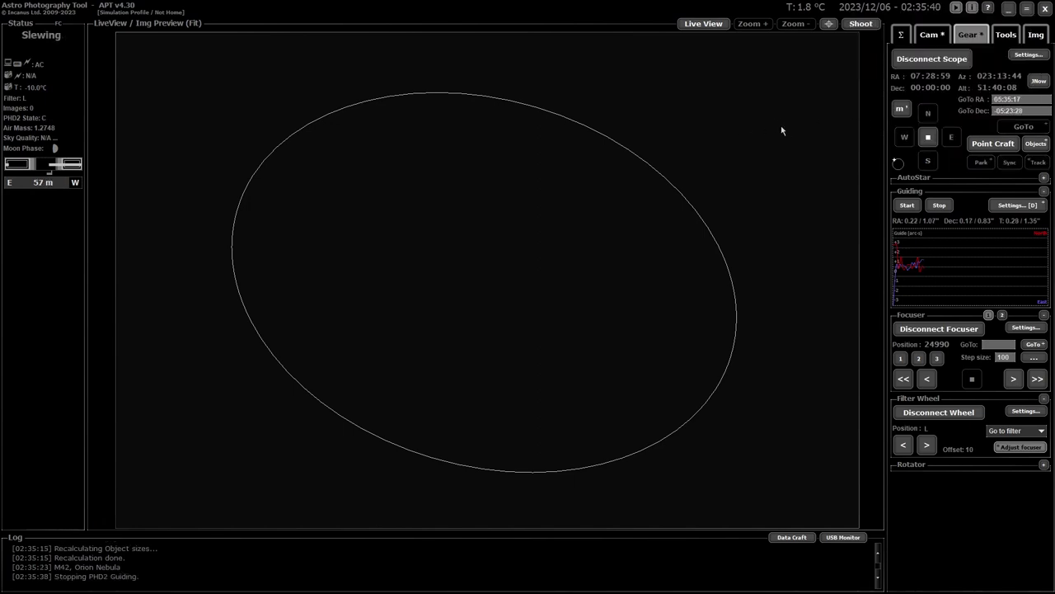
left_click(990, 145)
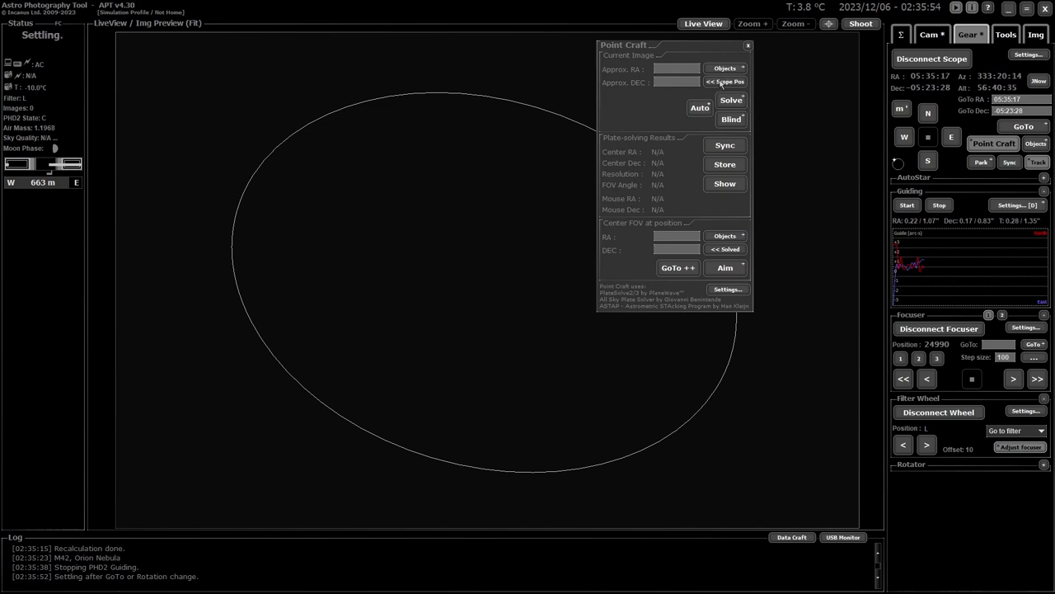
left_click(723, 83)
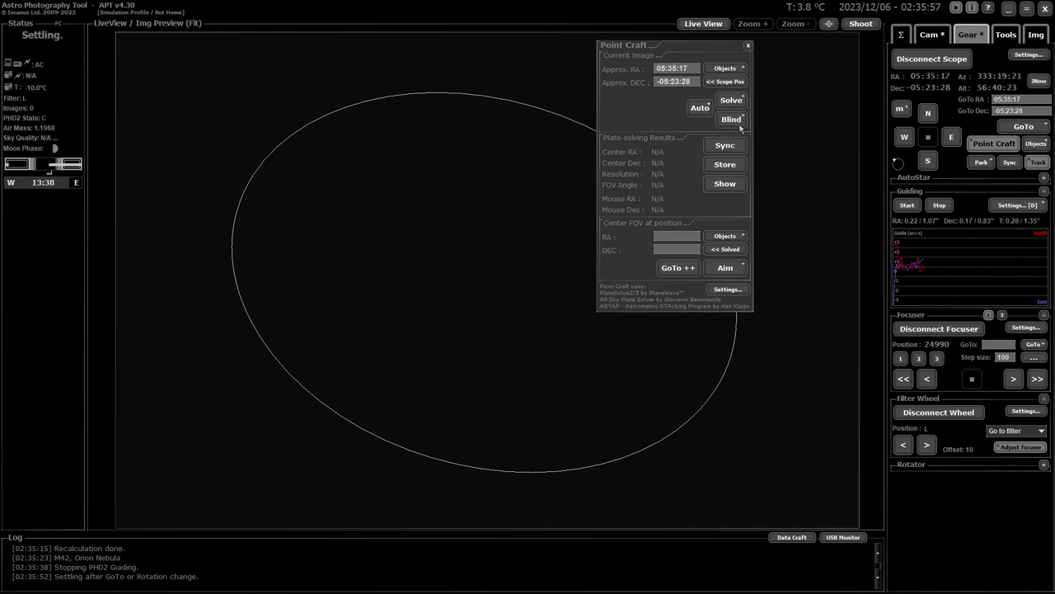
left_click(700, 108)
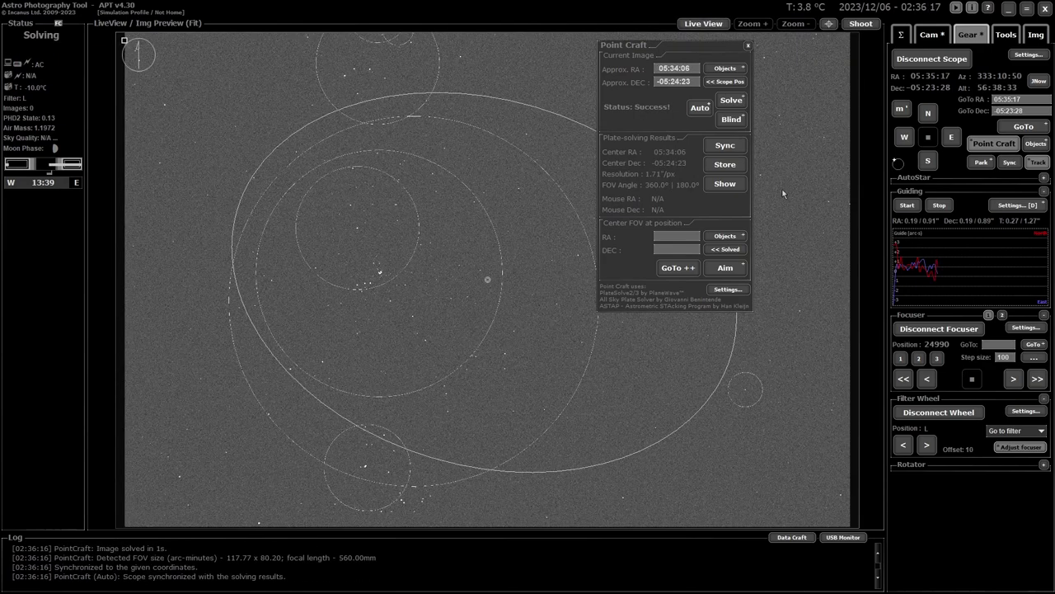
- Choose M42 as the Center FOV target and run GoTo ++ to center it
left_click(723, 238)
left_click(667, 477)
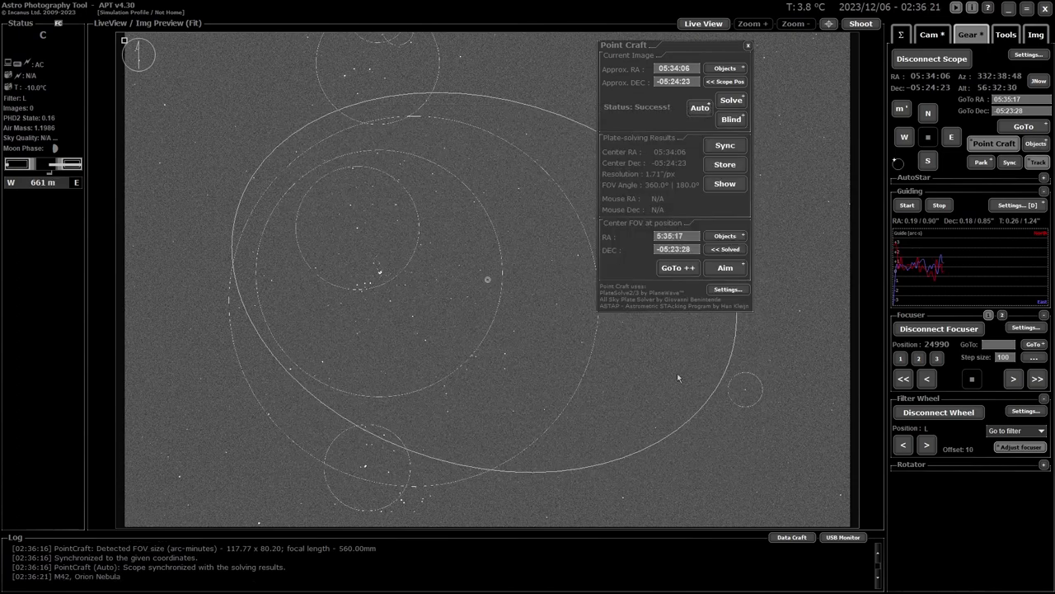
left_click(677, 268)
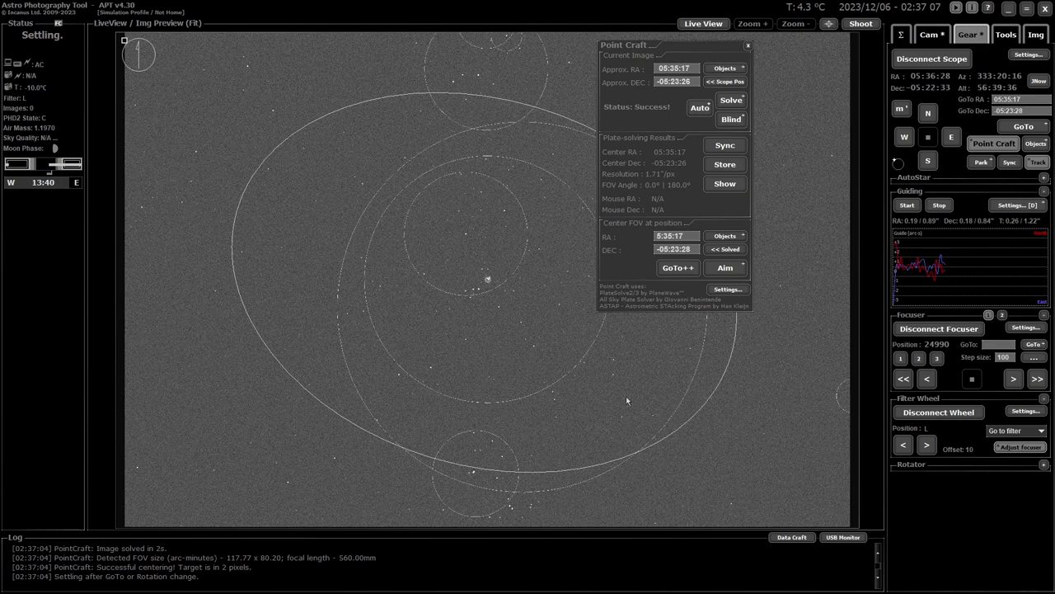
left_click(730, 290)
- Enter 5 GoTo++ attempts and a 15-pixel acceptable GoTo++ error, then save the Point Craft settings
double_click(592, 195)
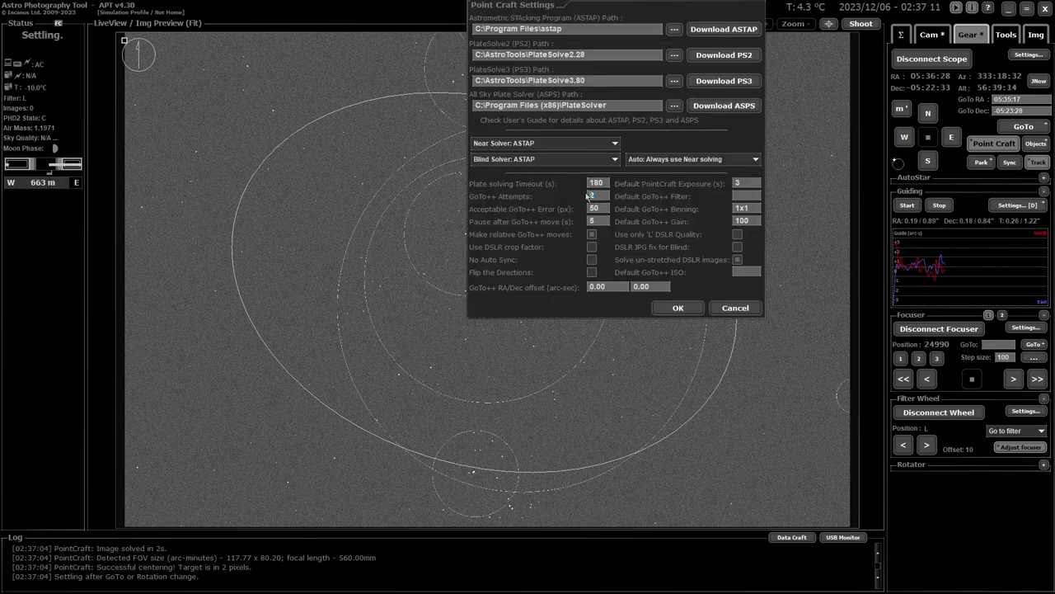
type("5")
double_click(593, 209)
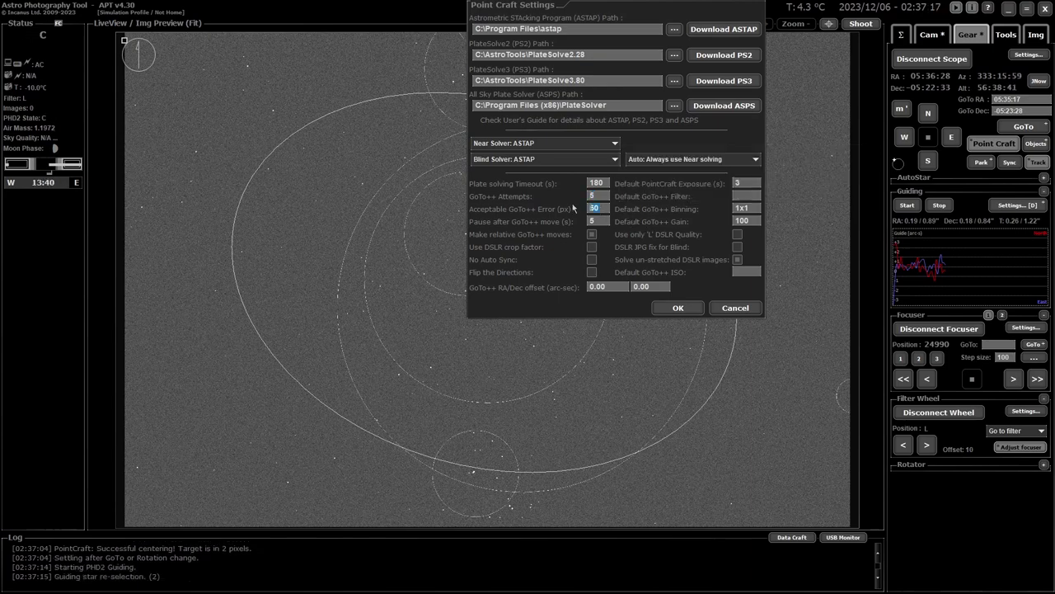
type("15")
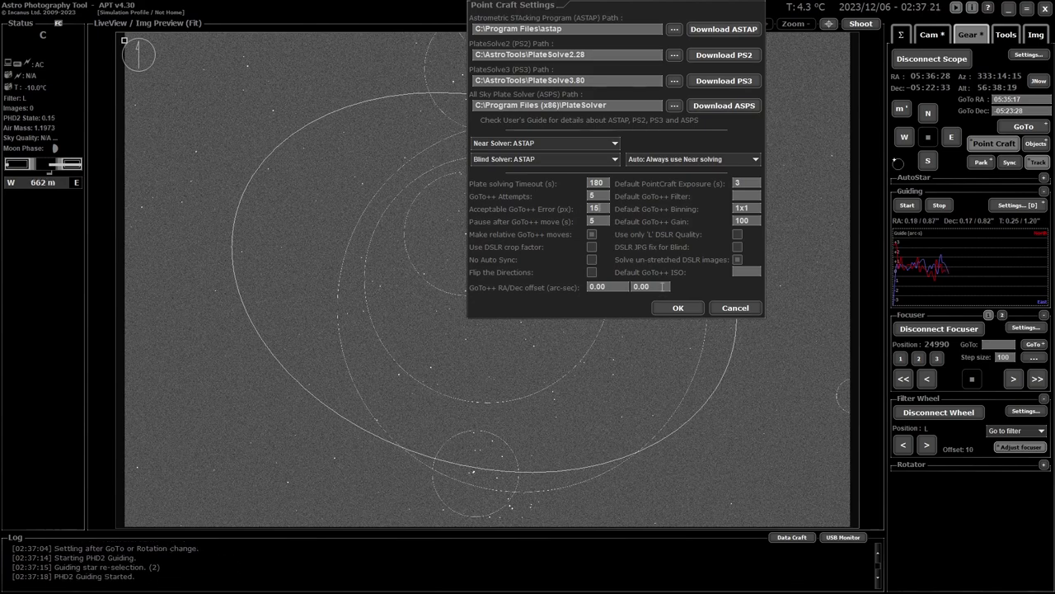
left_click(680, 310)
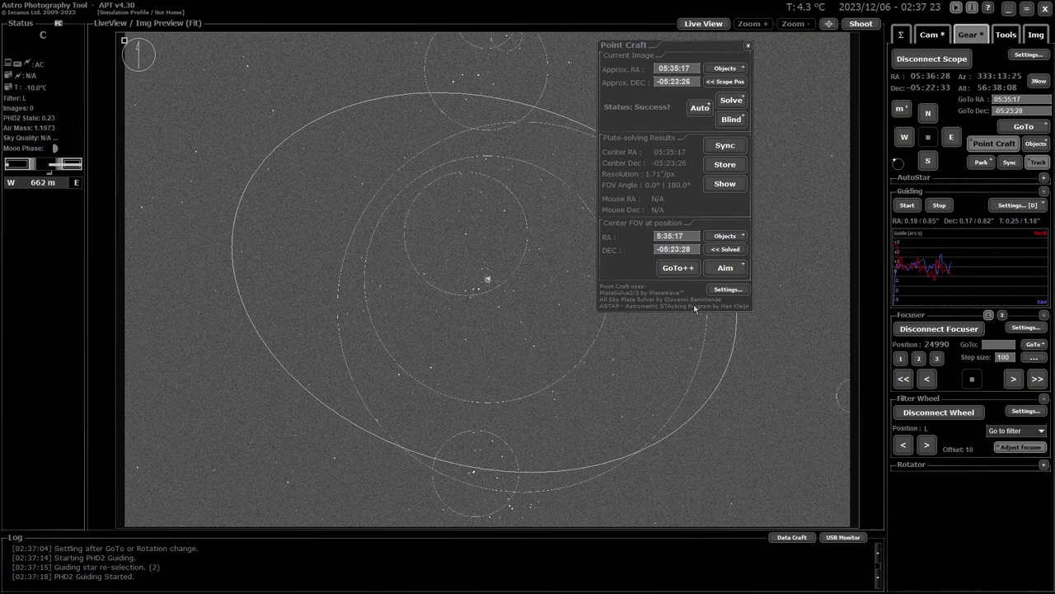
- Close the Point Craft panel and show the camera controls, briefly viewing the Σ session summary
left_click(747, 47)
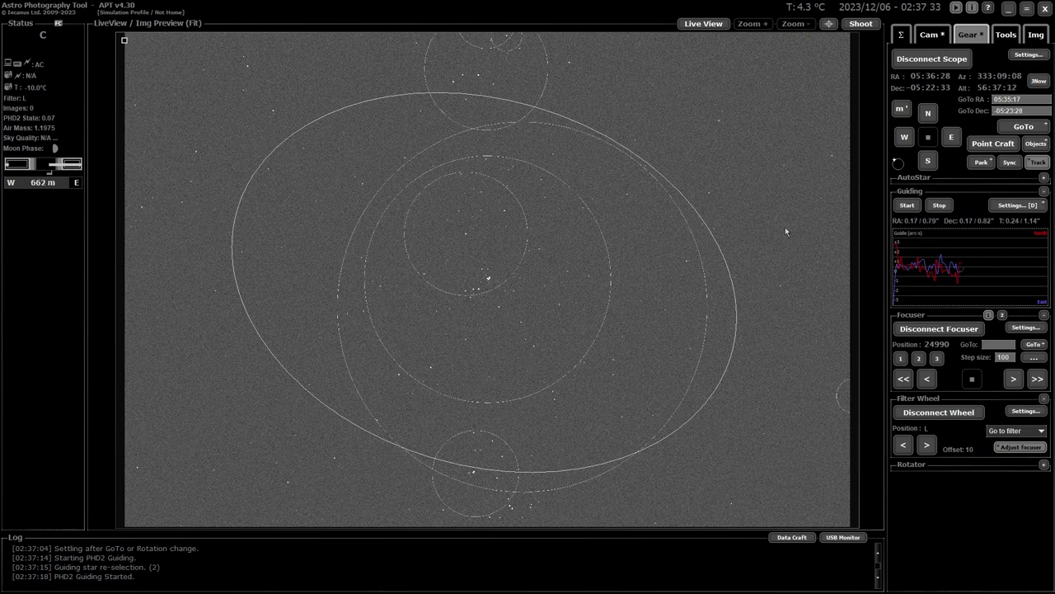
left_click(928, 35)
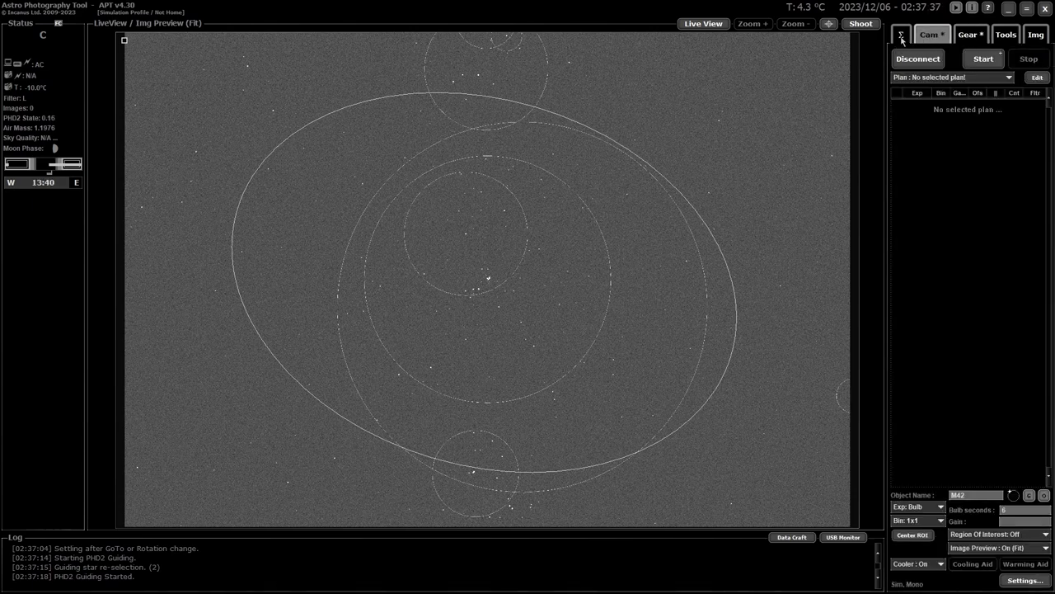
left_click(902, 36)
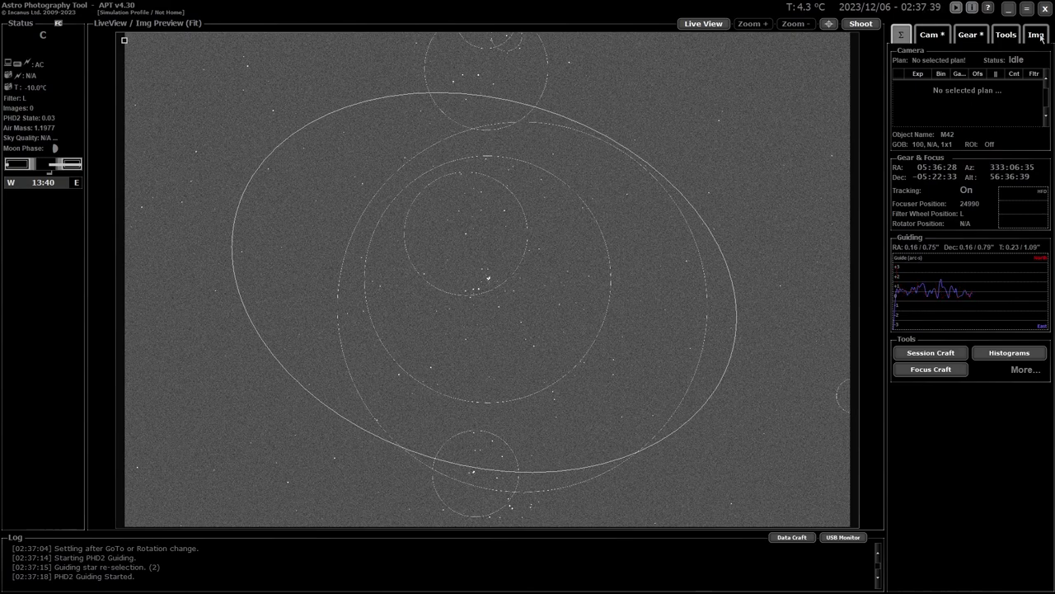
left_click(936, 36)
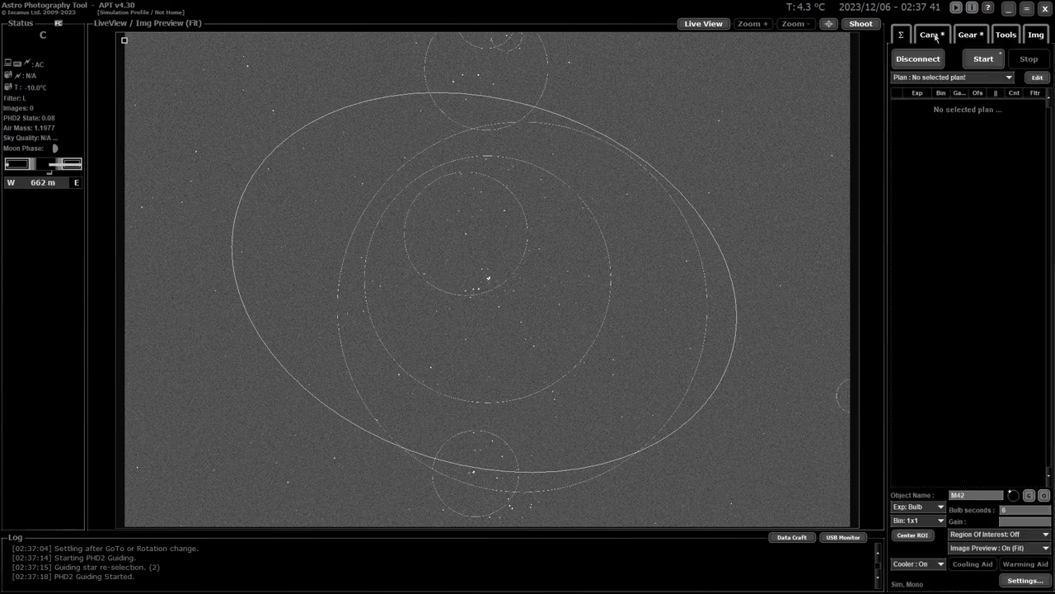